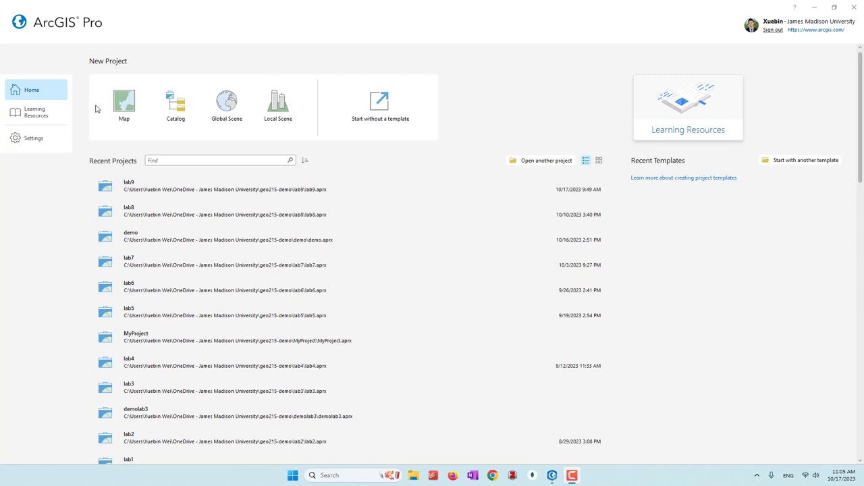
# Create a new map project named lab9 in the geo215-demo folder of the James Madison University OneDrive.
pyautogui.click(125, 108)
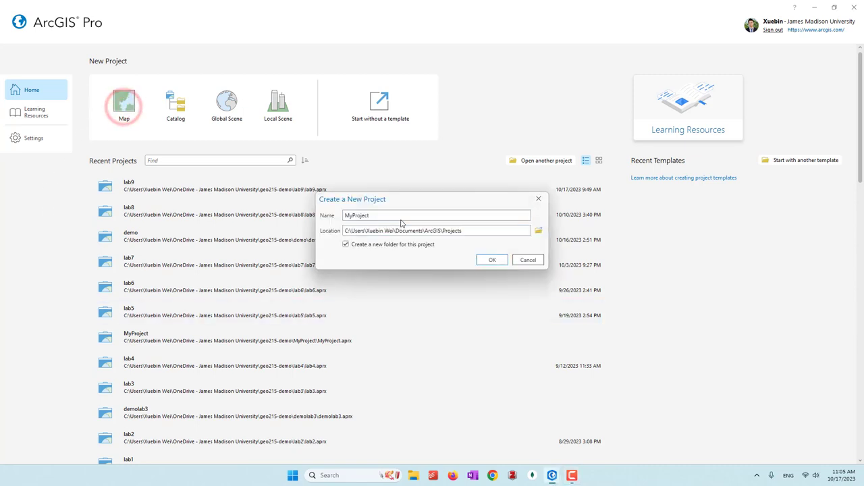
pyautogui.doubleClick(402, 214)
pyautogui.write('lab9')
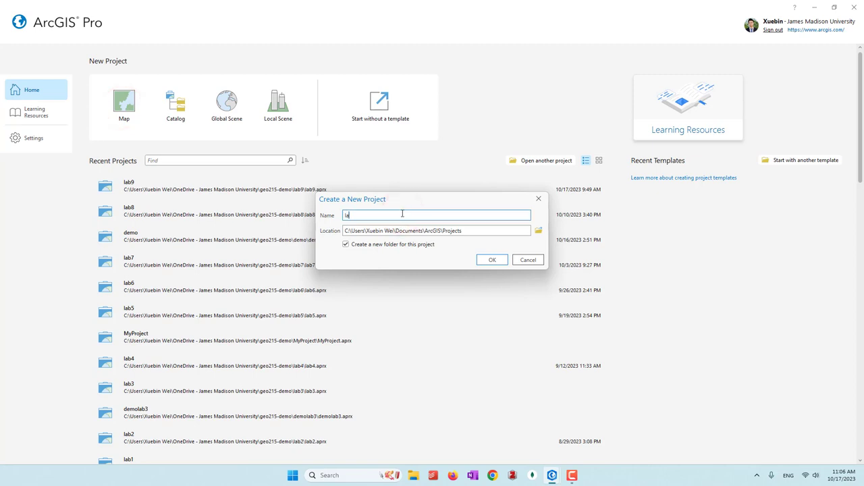
pyautogui.click(541, 231)
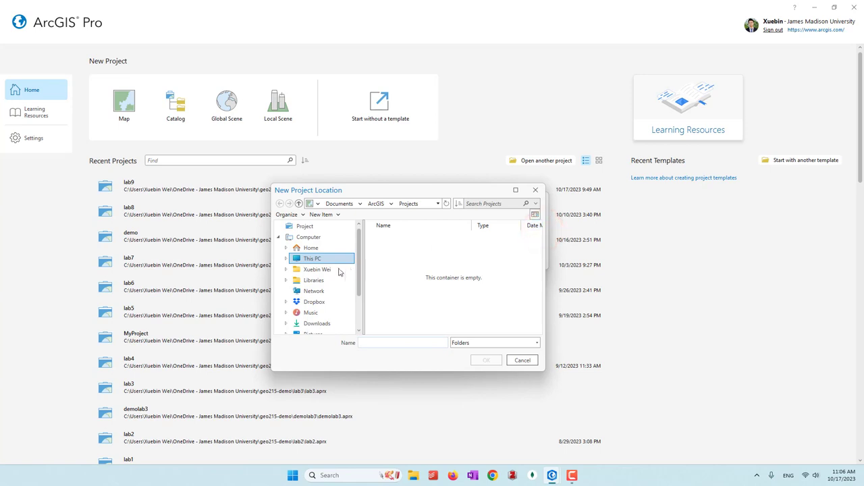
pyautogui.click(331, 269)
pyautogui.scroll(-5, 425, 283)
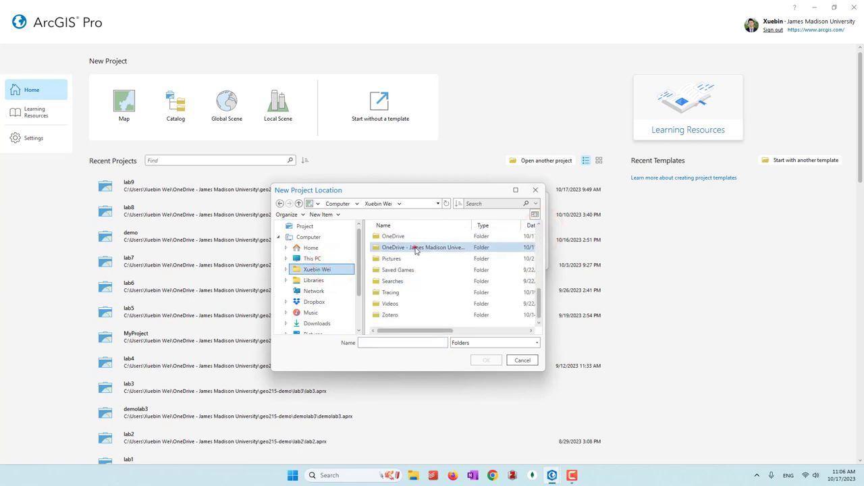
pyautogui.doubleClick(415, 248)
pyautogui.click(407, 282)
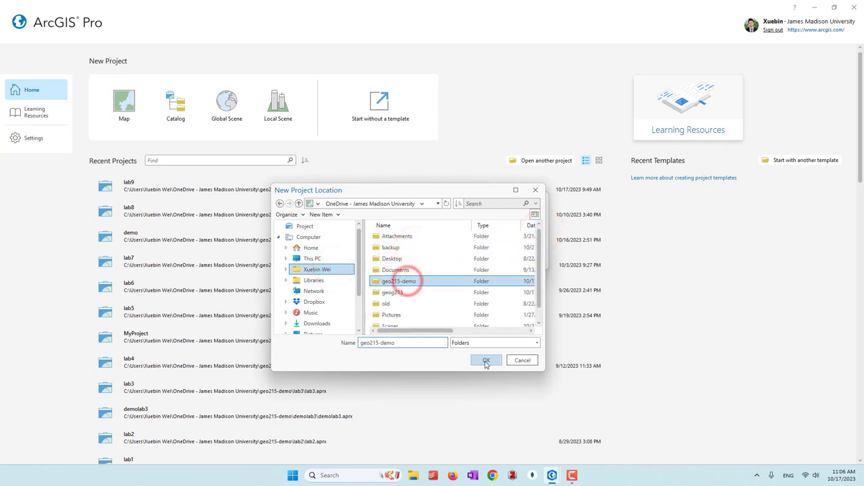
pyautogui.click(486, 360)
pyautogui.click(503, 261)
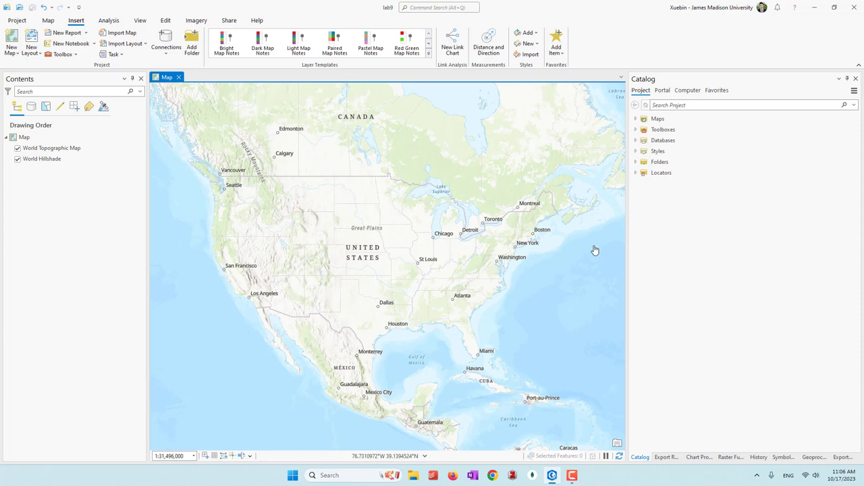
# Browse the computer's folders in the catalog to geo215-demo, lec7_lab7, and expand the lec7_lab7.gdb geodatabase.
pyautogui.click(686, 91)
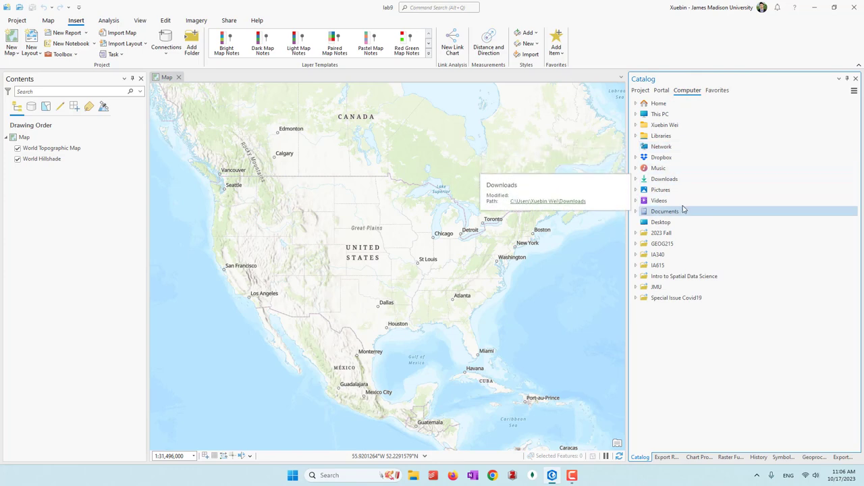
pyautogui.click(634, 126)
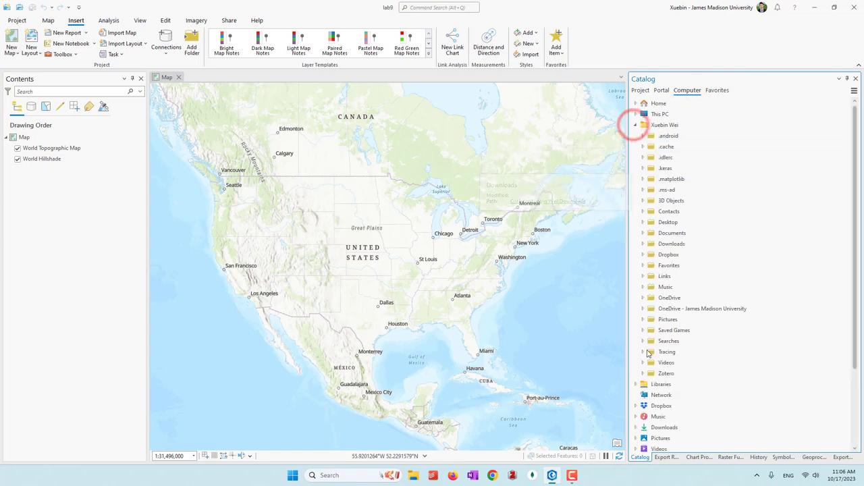
pyautogui.click(642, 309)
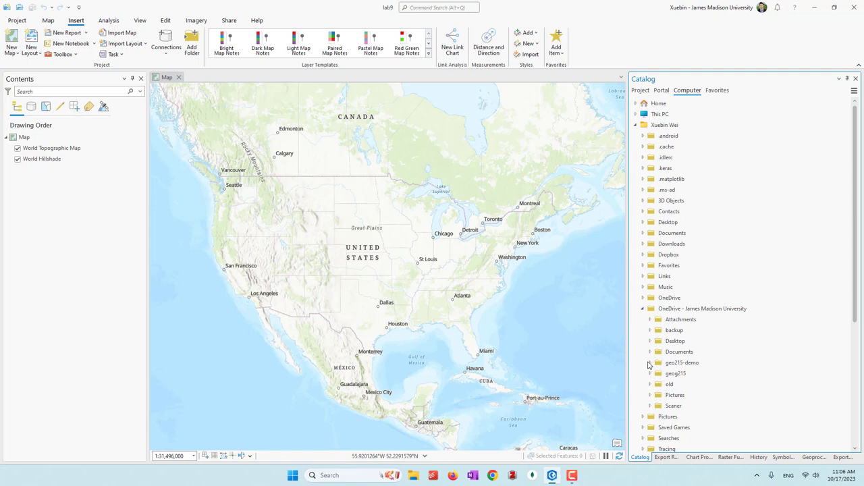
pyautogui.click(650, 362)
pyautogui.scroll(-7, 749, 329)
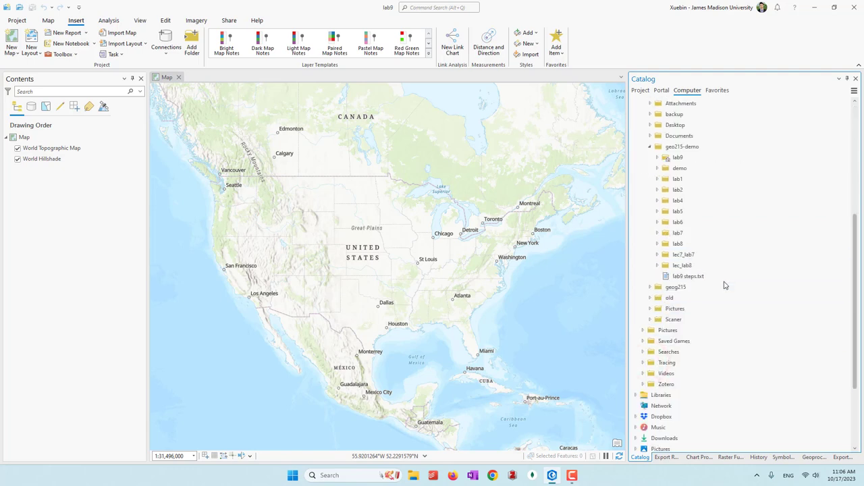
pyautogui.scroll(2, 724, 285)
pyautogui.click(678, 229)
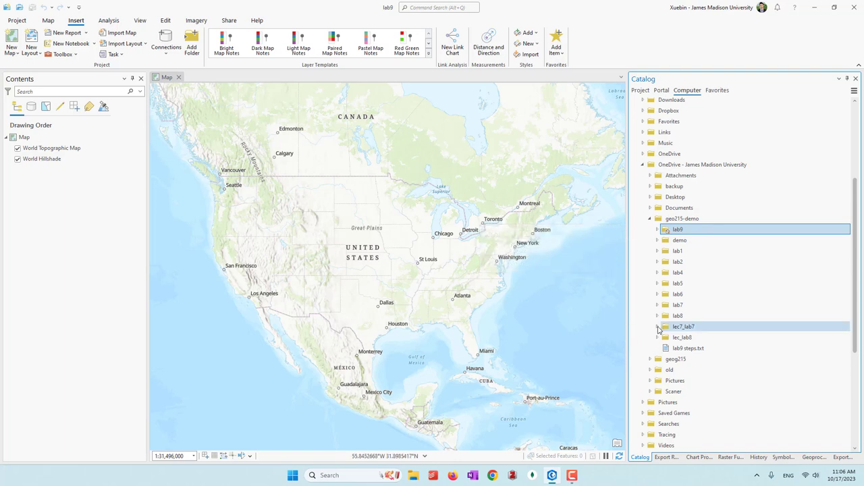
pyautogui.click(659, 329)
pyautogui.scroll(-2, 717, 311)
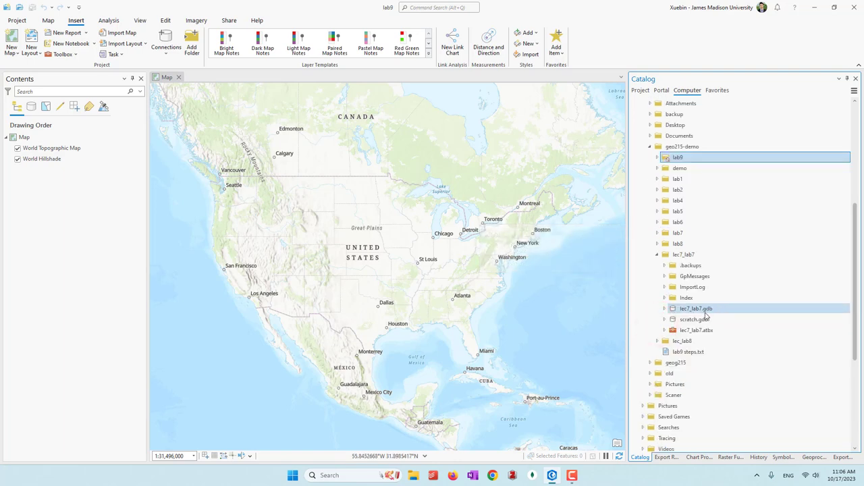
pyautogui.click(665, 308)
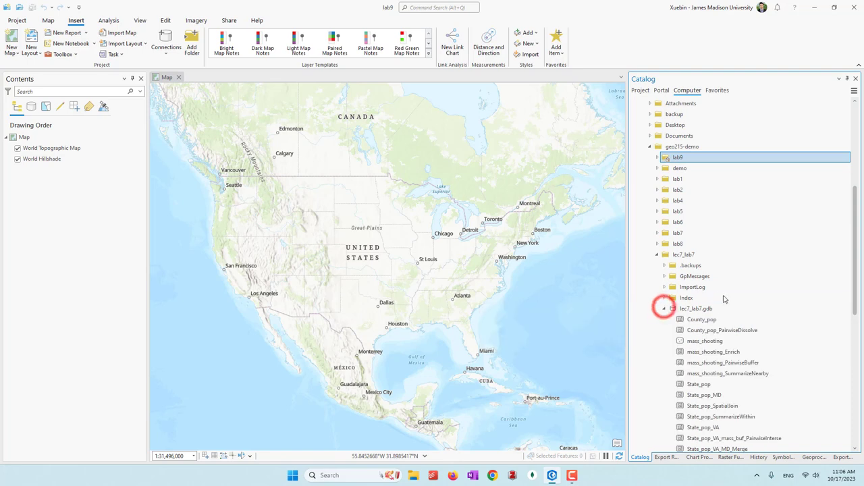
pyautogui.scroll(-2, 724, 299)
# Export the County_pop, mass_shooting and State_pop feature classes together to the lab9.gdb geodatabase.
pyautogui.click(706, 248)
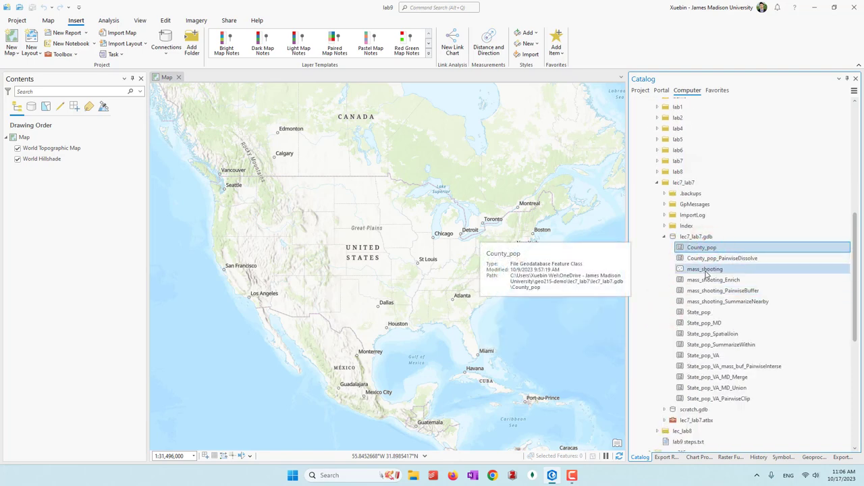
pyautogui.keyDown('ctrl'); pyautogui.click(706, 270); pyautogui.keyUp('ctrl')
pyautogui.keyDown('ctrl'); pyautogui.click(691, 314); pyautogui.keyUp('ctrl')
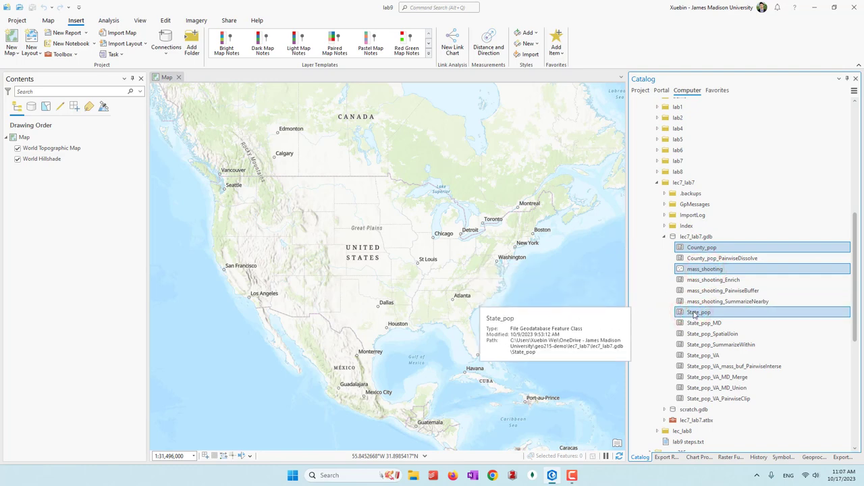
pyautogui.rightClick(694, 314)
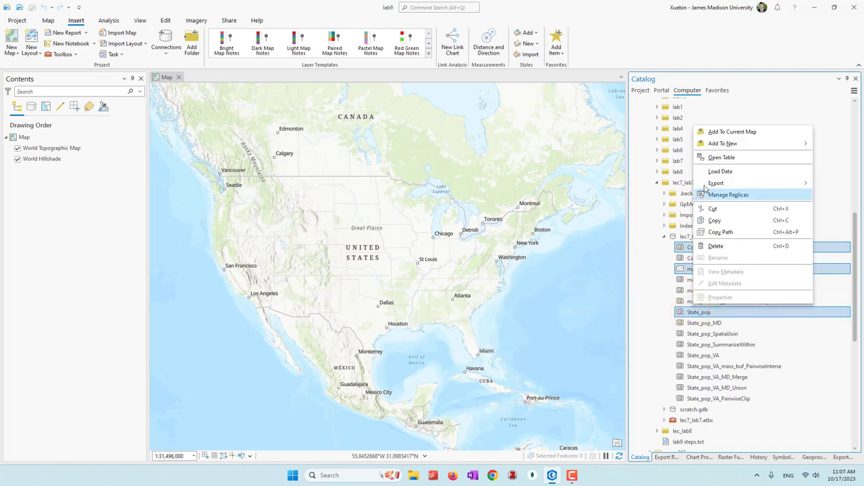
pyautogui.moveTo(716, 185)
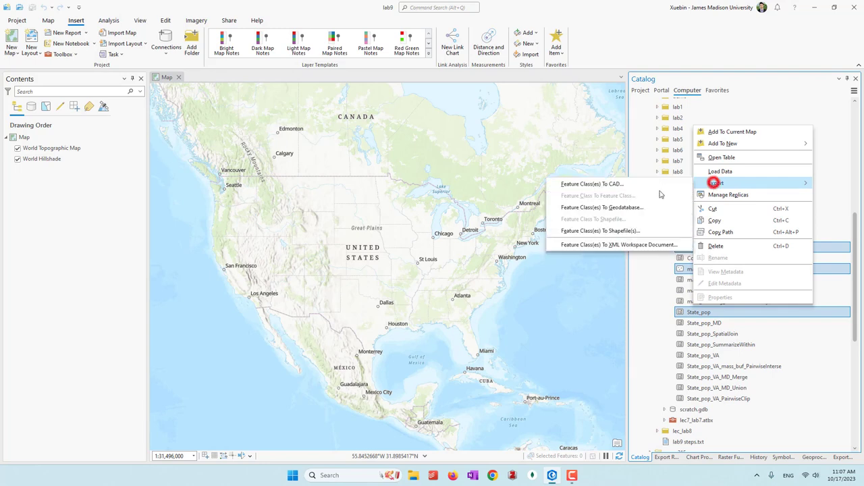
pyautogui.click(613, 208)
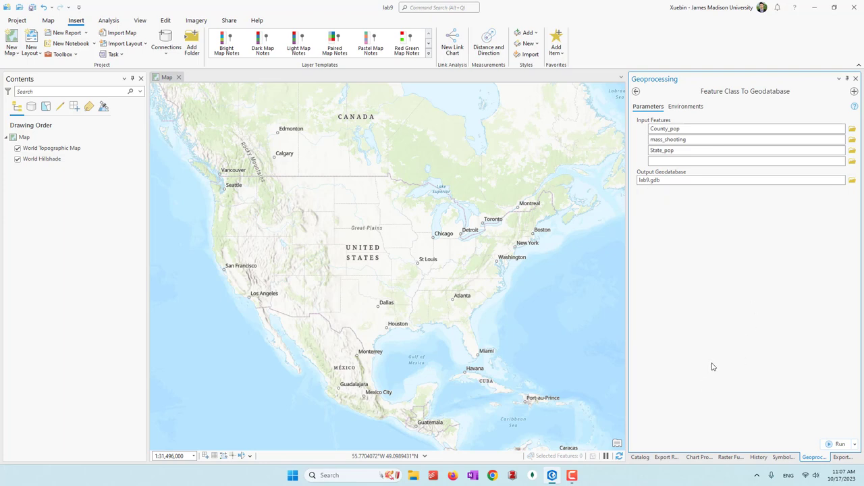
pyautogui.click(836, 443)
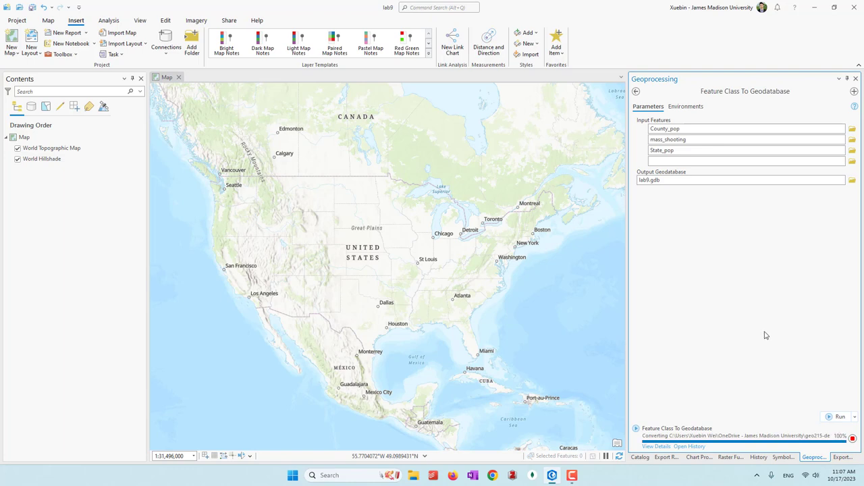
# Show the contents of lab9.gdb among the project's databases in the catalog.
pyautogui.click(640, 457)
pyautogui.scroll(9, 654, 293)
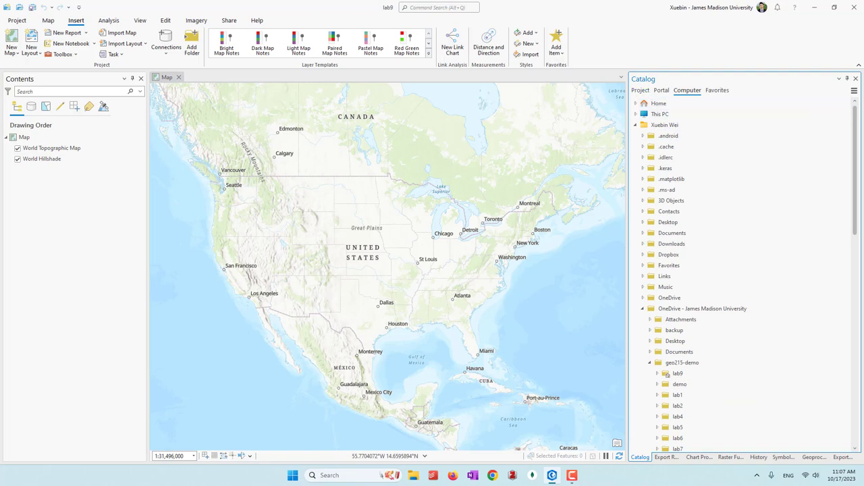
pyautogui.click(640, 90)
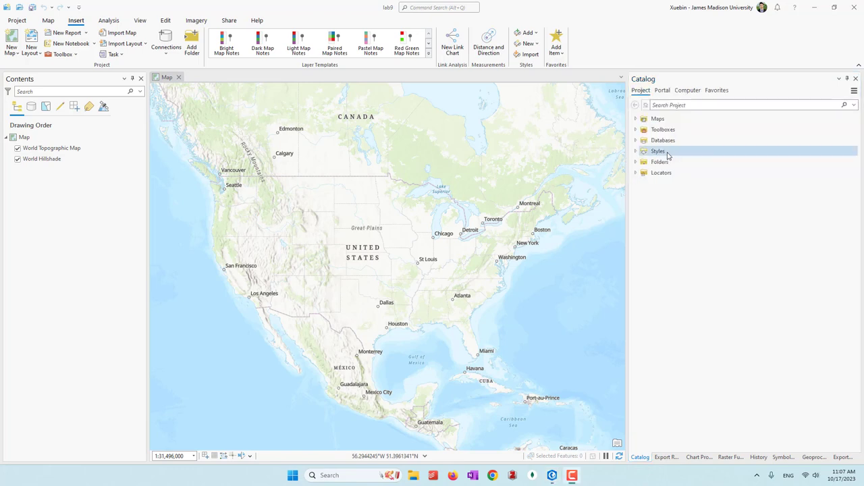
pyautogui.click(635, 140)
pyautogui.click(643, 150)
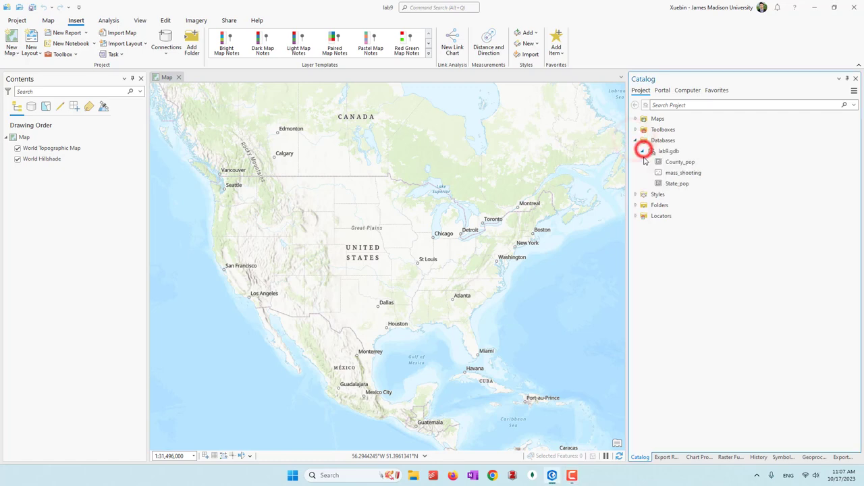
# Add the County_pop and mass_shooting feature classes from lab9.gdb to the map.
pyautogui.doubleClick(681, 162)
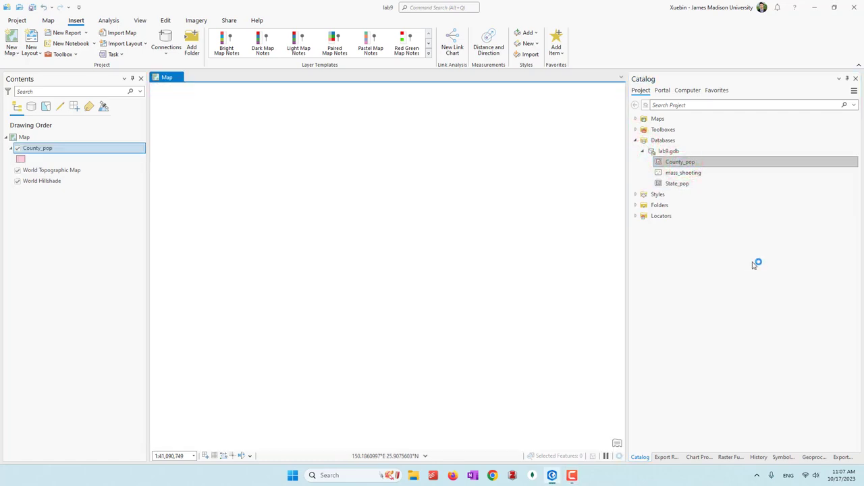
pyautogui.doubleClick(680, 173)
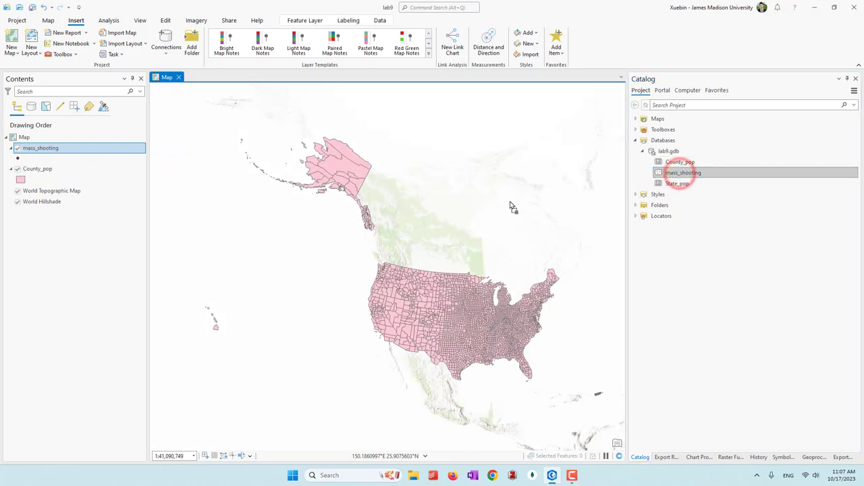
pyautogui.scroll(4, 531, 376)
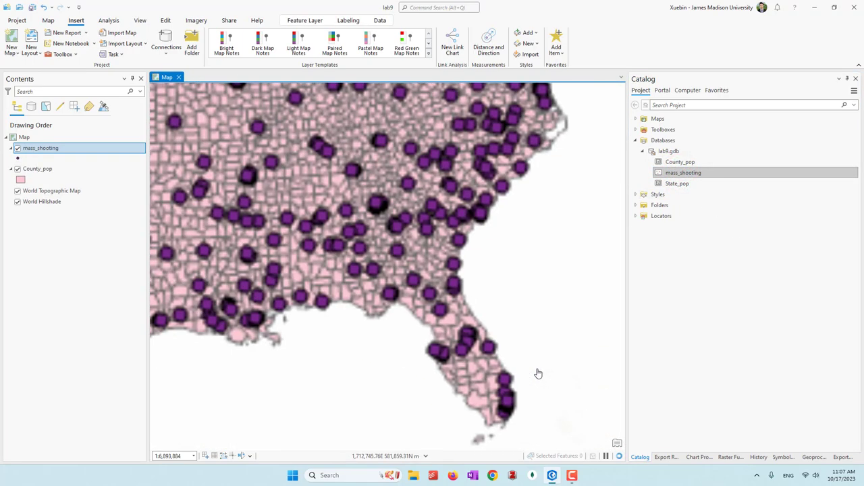
pyautogui.scroll(-3, 565, 360)
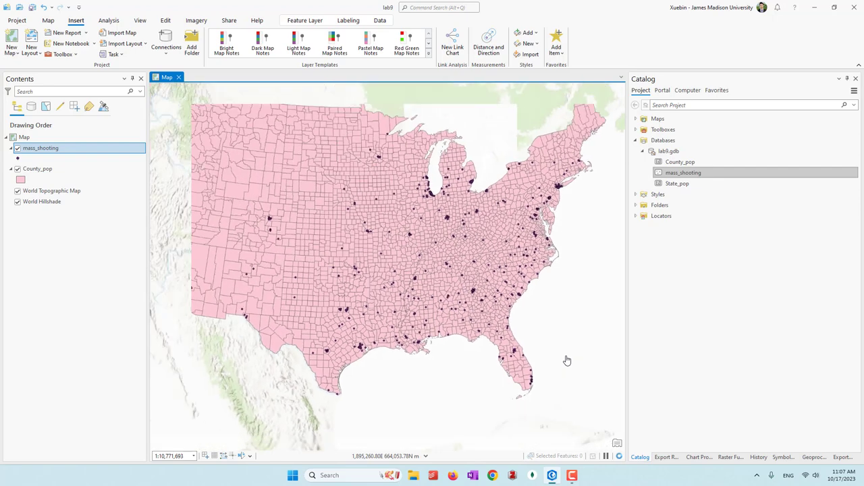
# Expand the project's toolboxes to show lab9.atbx and create a new ModelBuilder model.
pyautogui.click(635, 129)
pyautogui.click(637, 139)
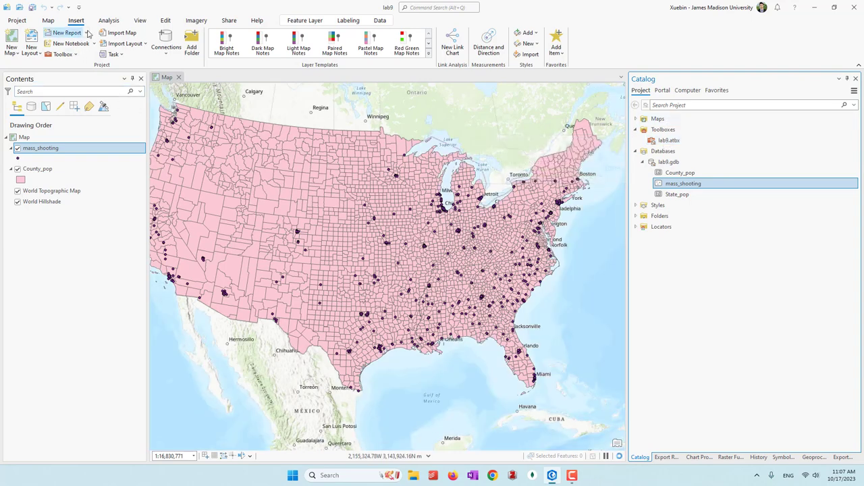
pyautogui.click(116, 21)
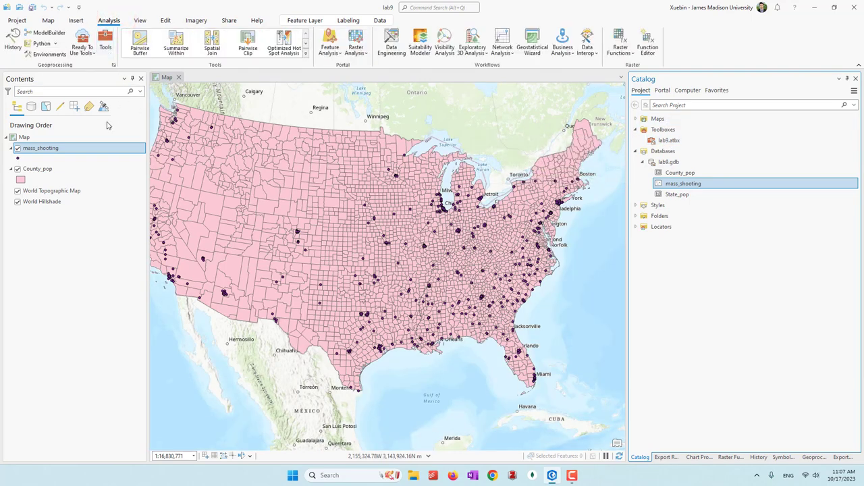
pyautogui.click(54, 45)
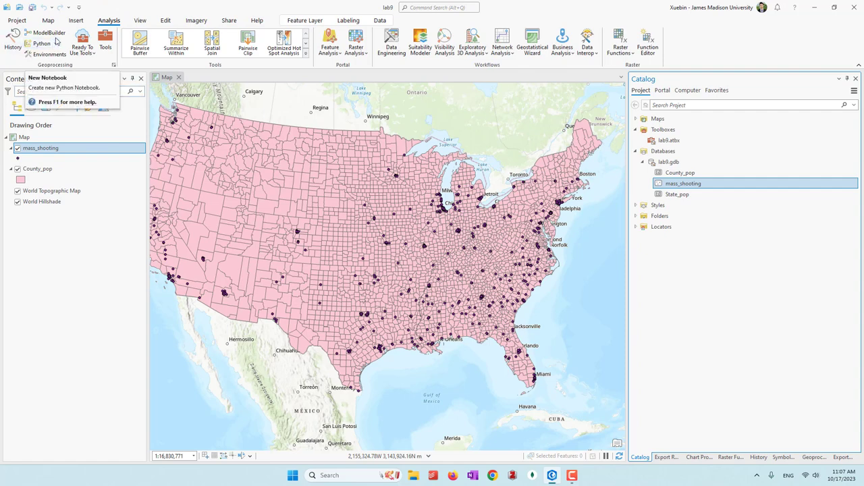
pyautogui.click(56, 45)
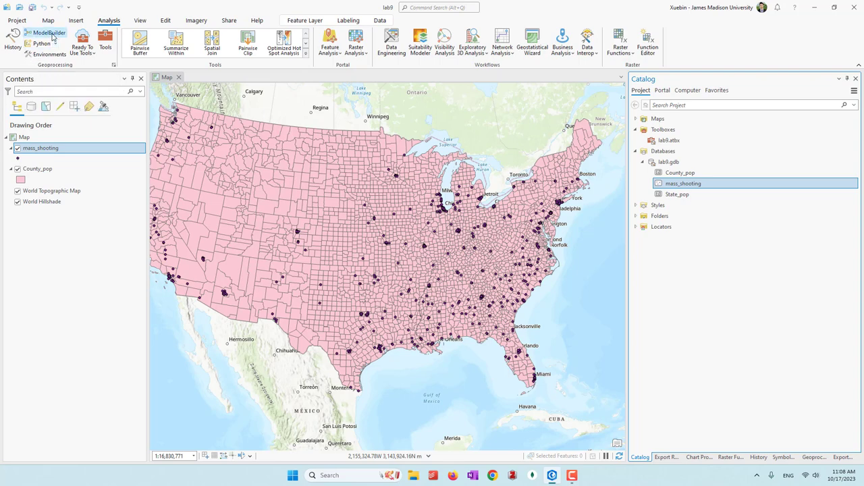
pyautogui.click(48, 33)
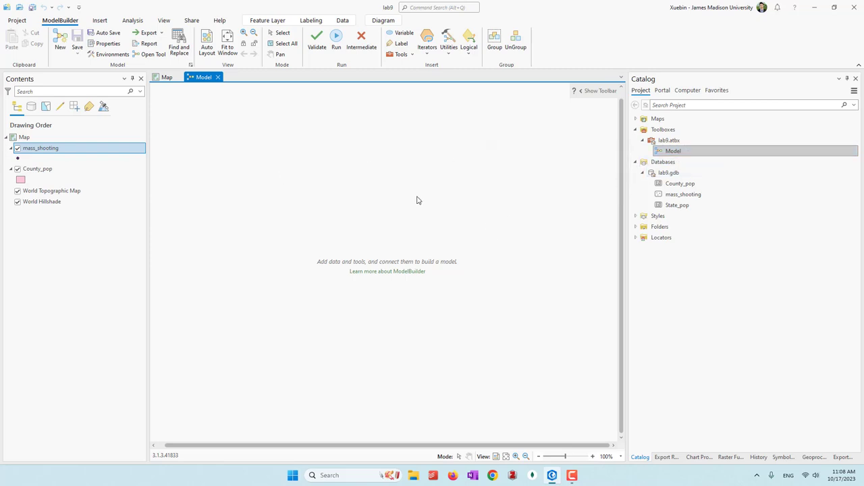
pyautogui.click(410, 54)
pyautogui.scroll(-15, 447, 258)
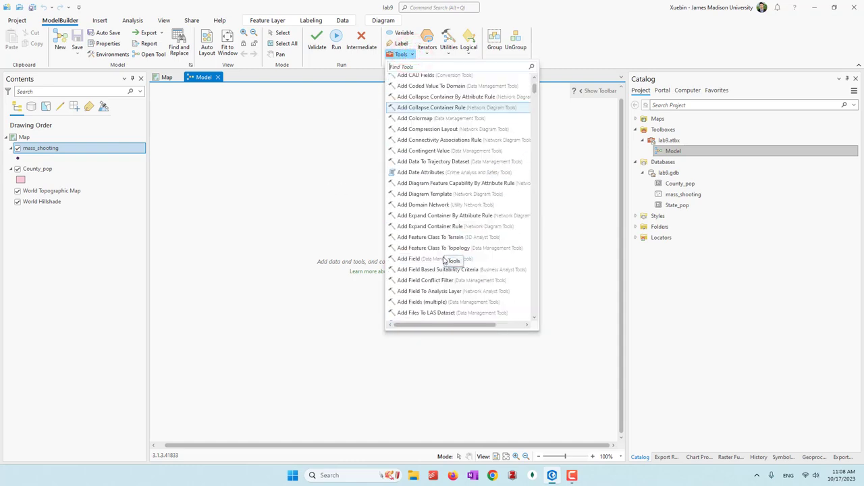
pyautogui.scroll(20, 446, 260)
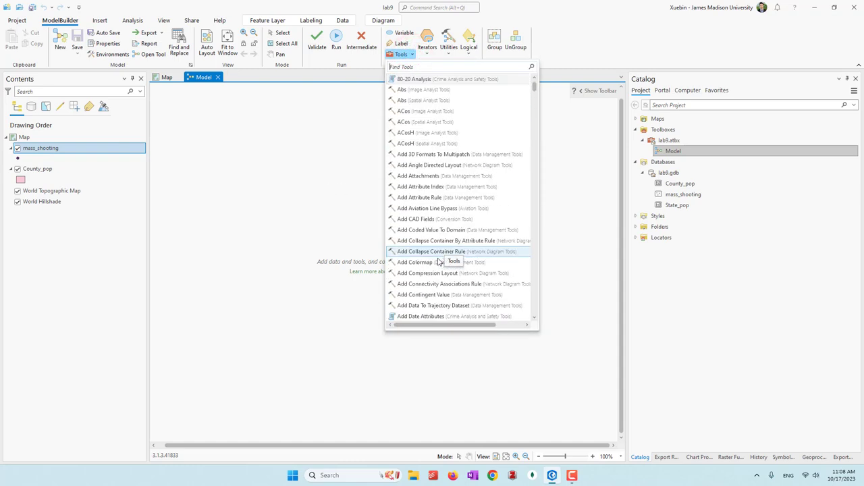
pyautogui.click(231, 151)
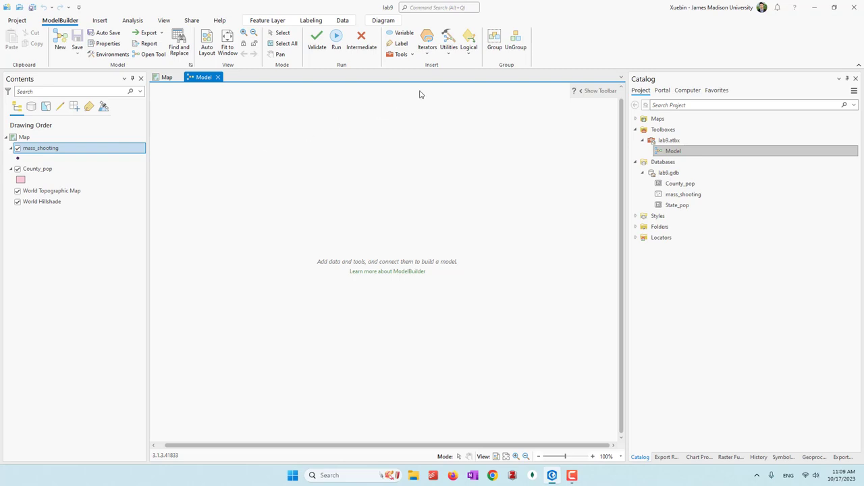
pyautogui.click(428, 54)
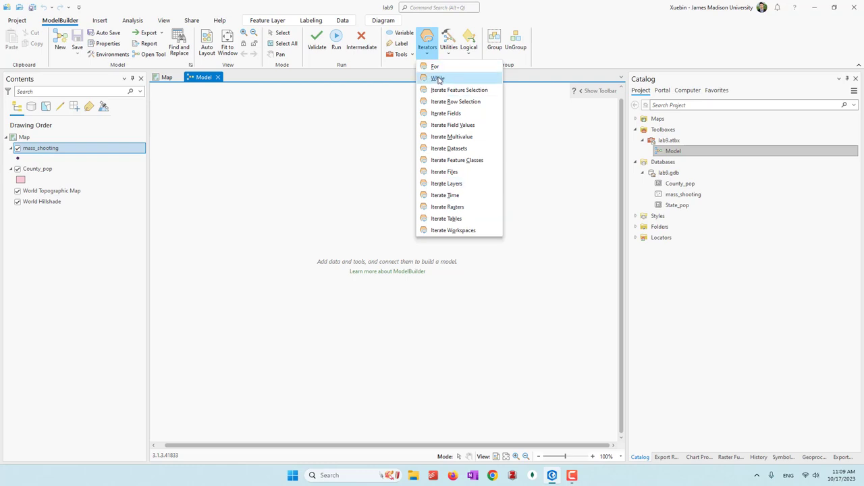
pyautogui.click(386, 149)
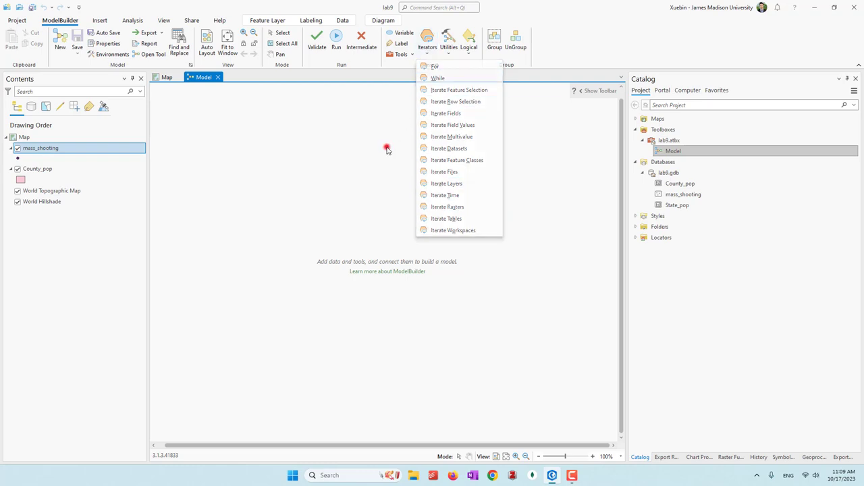
pyautogui.click(449, 50)
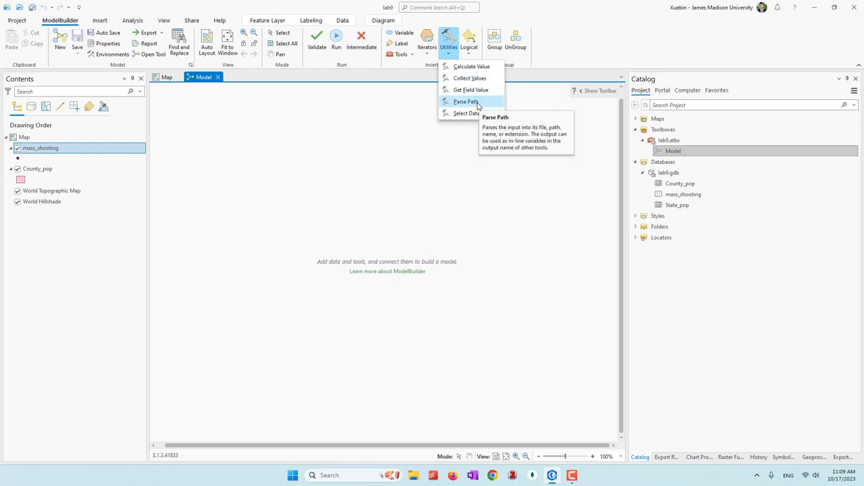
pyautogui.click(401, 154)
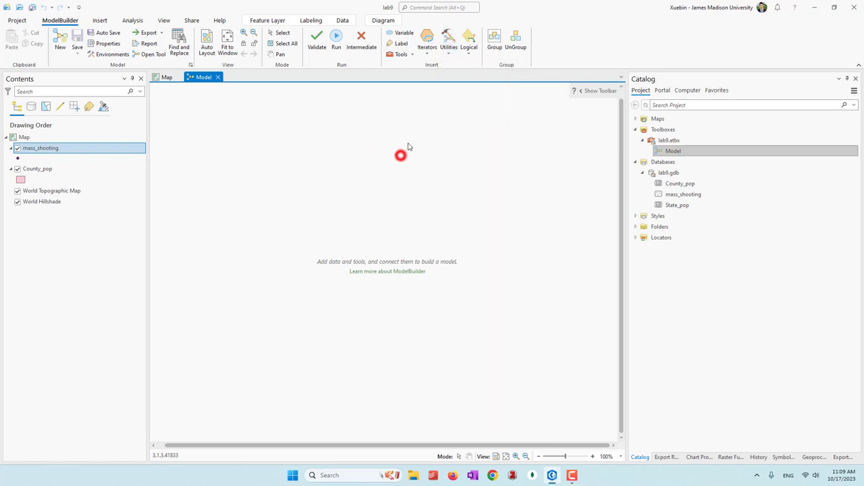
pyautogui.click(471, 59)
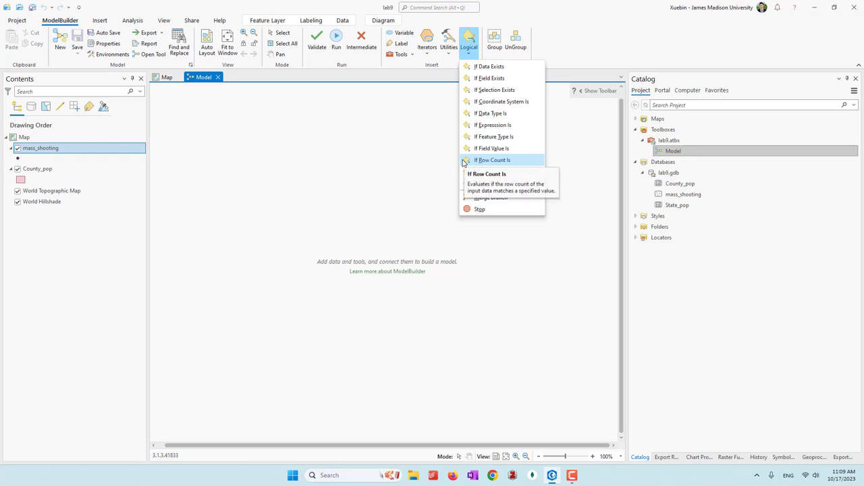
pyautogui.click(425, 157)
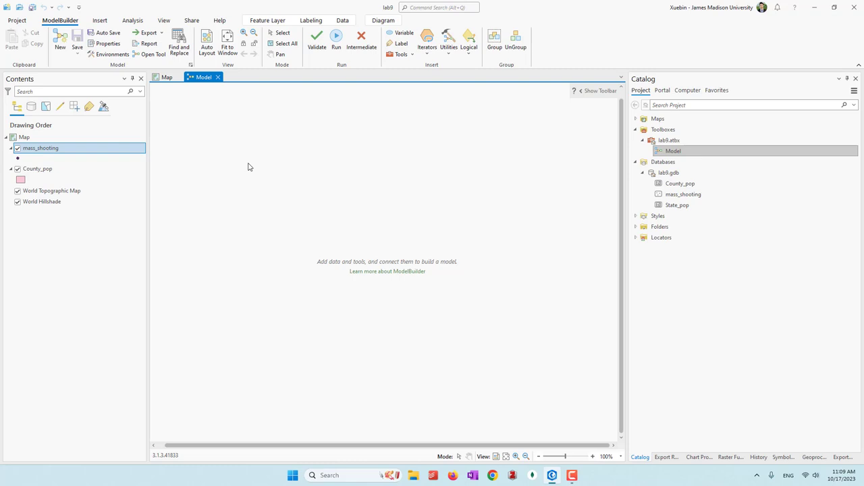
# Examine the mass_shooting points over the county polygons up close on the map and return to the model.
pyautogui.click(165, 77)
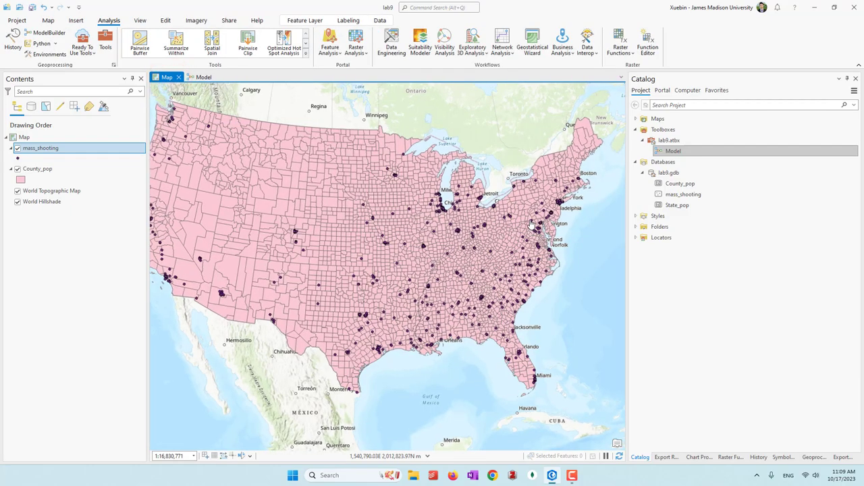
pyautogui.scroll(5, 532, 224)
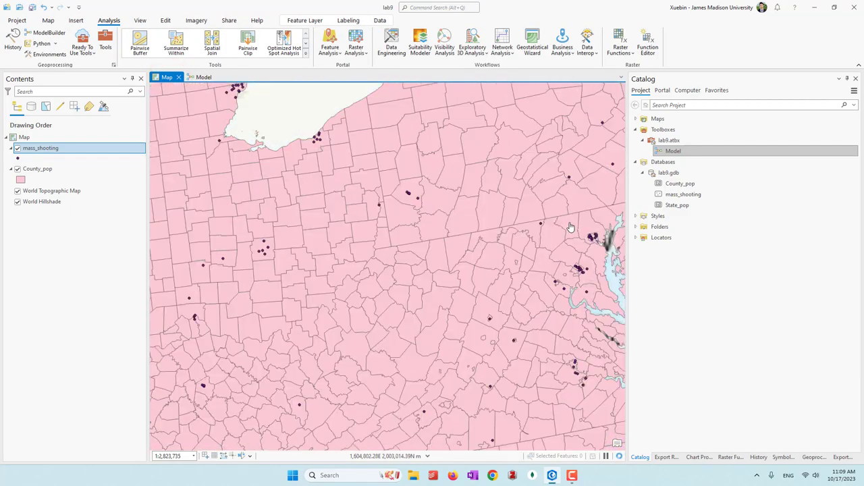
pyautogui.scroll(3, 570, 227)
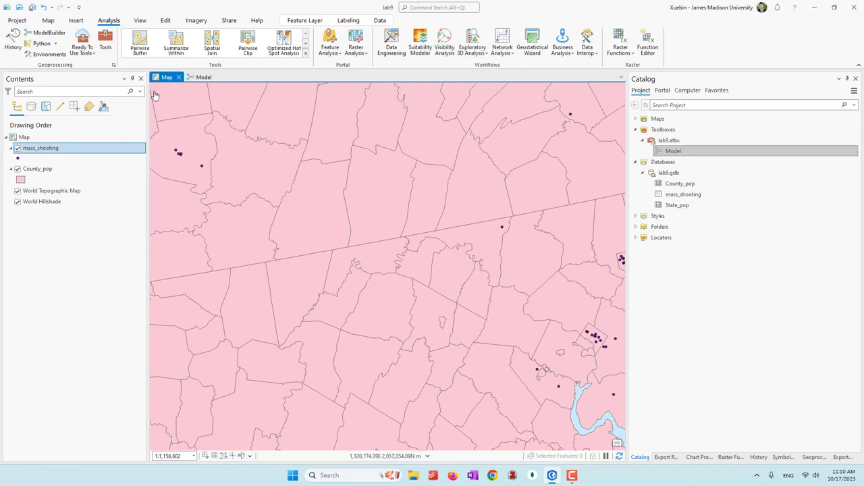
pyautogui.click(202, 77)
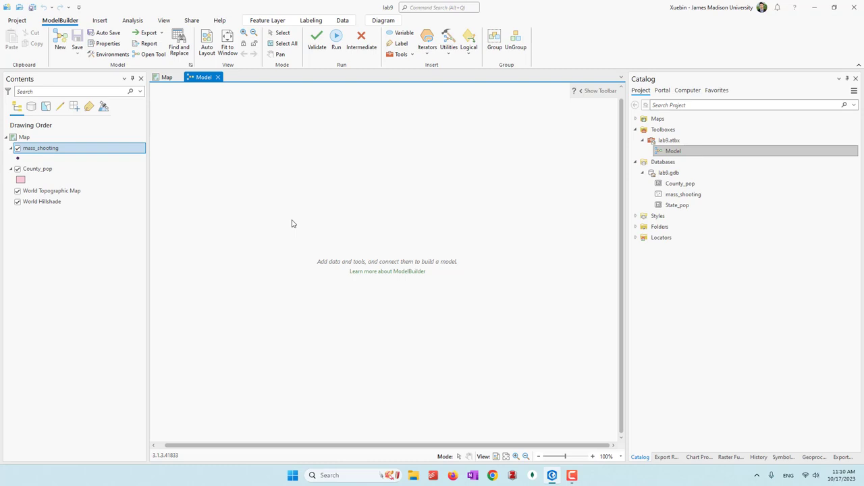
# Add the Buffer tool from Analysis Tools to the model.
pyautogui.click(411, 54)
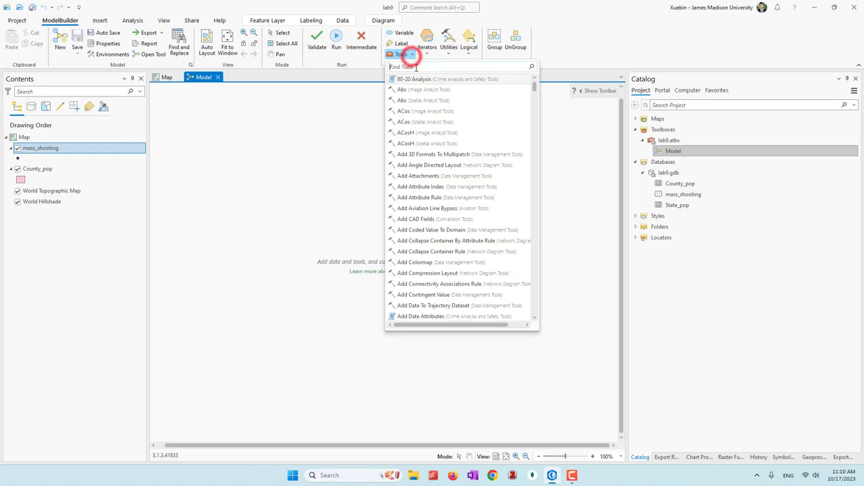
pyautogui.click(426, 67)
pyautogui.write('buffer')
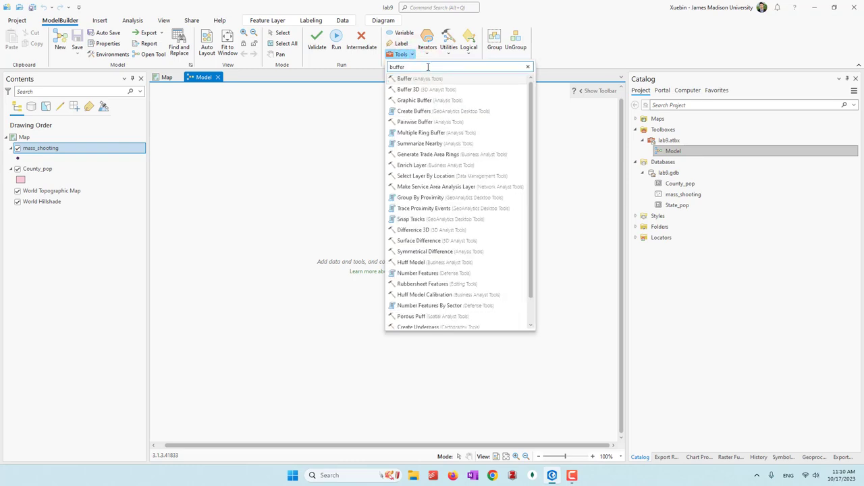
pyautogui.click(425, 79)
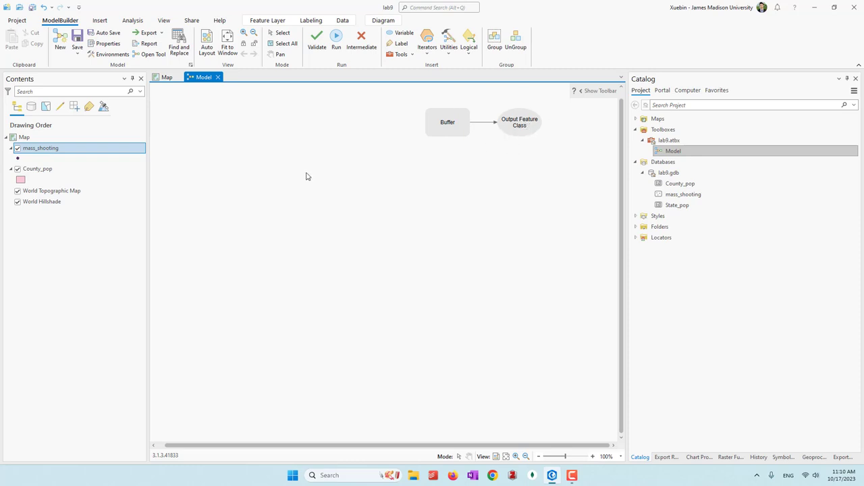
# Add the mass_shooting layer to the model and connect it to Buffer as its input features.
pyautogui.moveTo(54, 150); pyautogui.dragTo(341, 131)
pyautogui.click(389, 170)
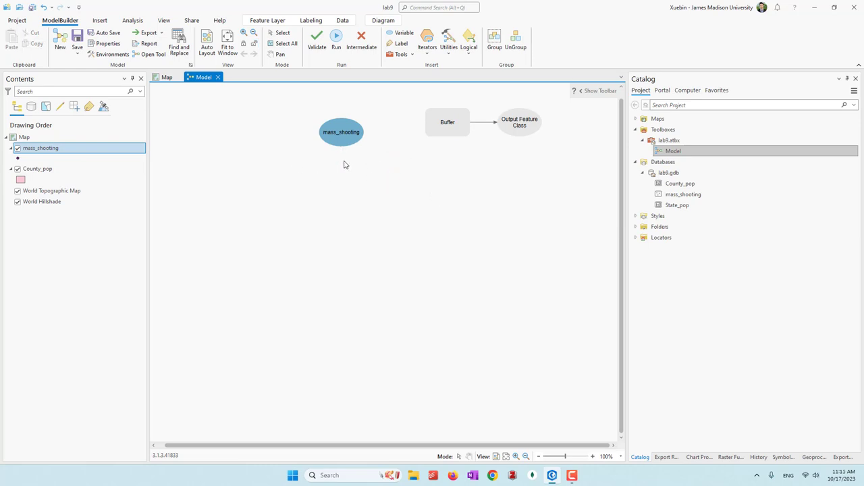
pyautogui.moveTo(351, 138); pyautogui.dragTo(448, 127)
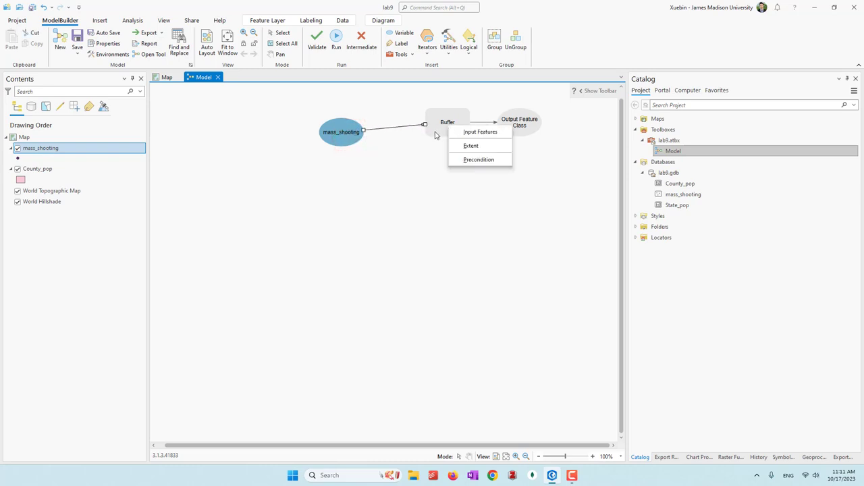
pyautogui.click(491, 134)
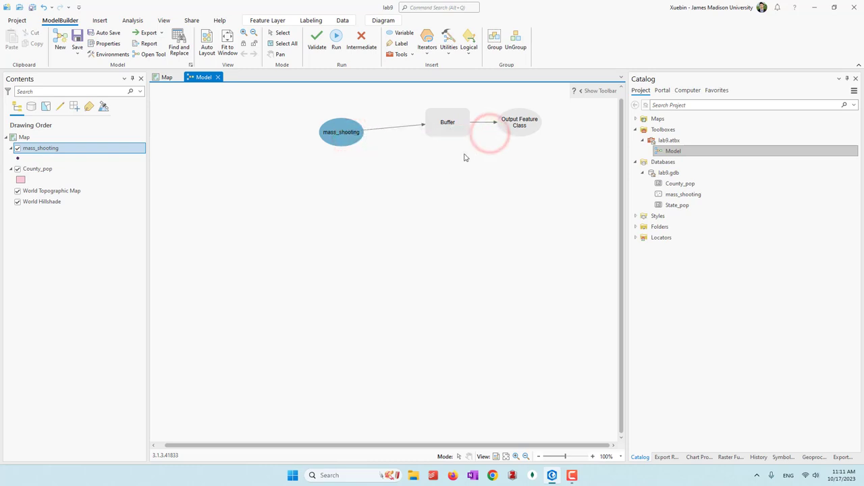
pyautogui.click(440, 167)
# Set the Buffer tool's distance to a linear unit of 50 kilometers.
pyautogui.doubleClick(448, 128)
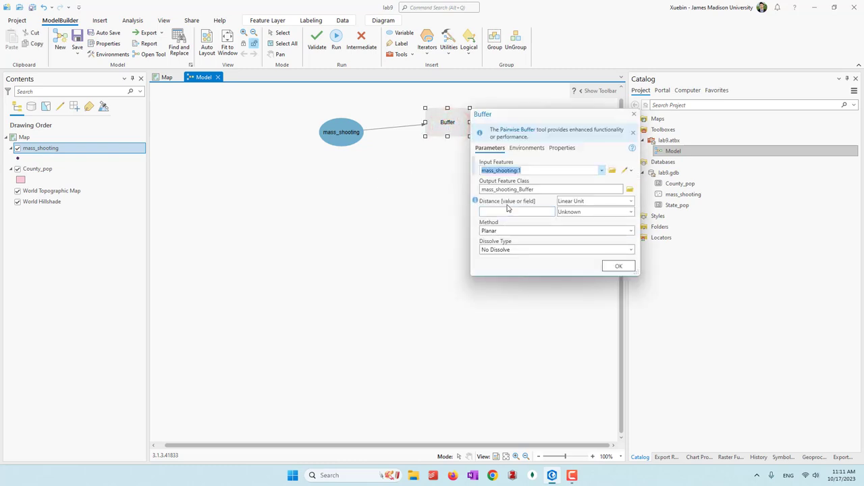
pyautogui.click(541, 213)
pyautogui.write('50')
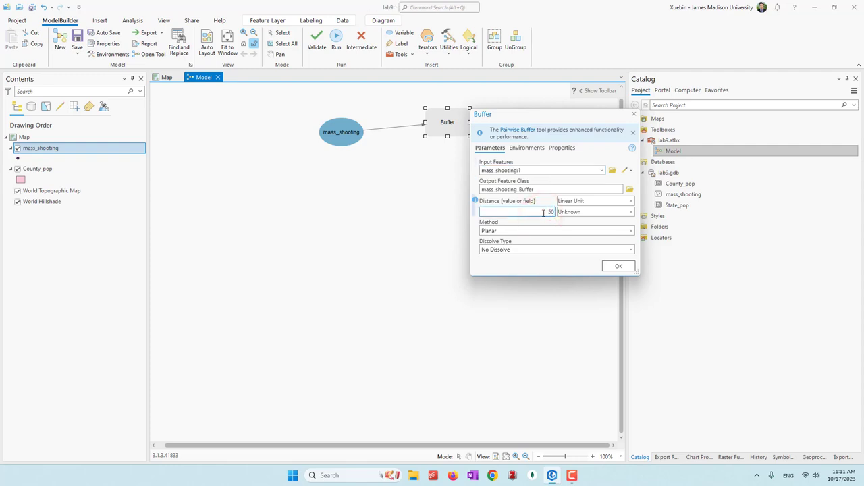
pyautogui.click(560, 210)
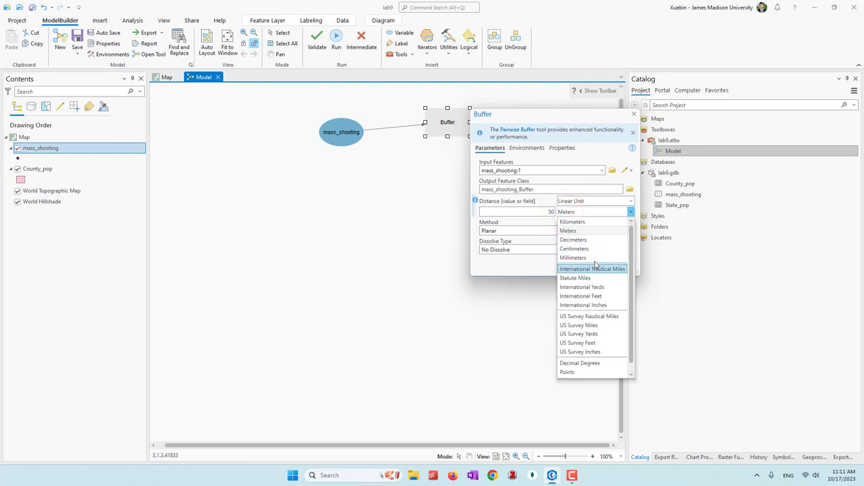
pyautogui.click(588, 222)
pyautogui.click(620, 266)
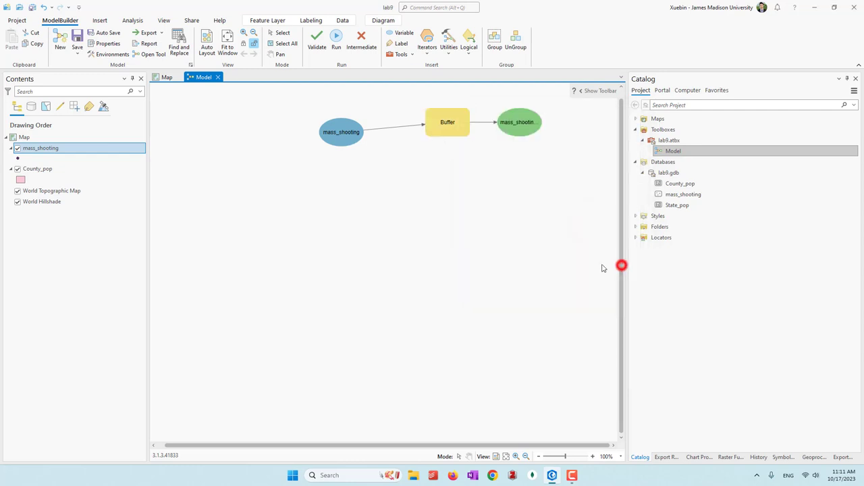
pyautogui.click(499, 256)
# Check the output feature class name set for the Buffer tool's output variable.
pyautogui.doubleClick(518, 122)
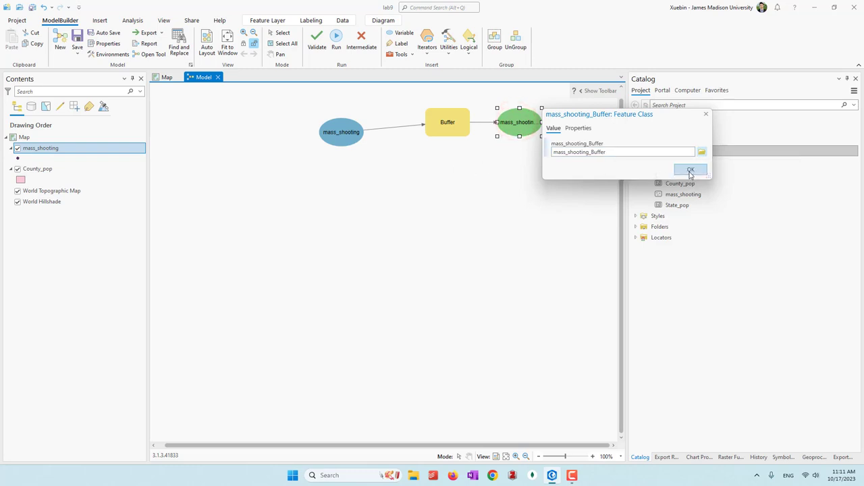
pyautogui.click(693, 168)
pyautogui.click(468, 194)
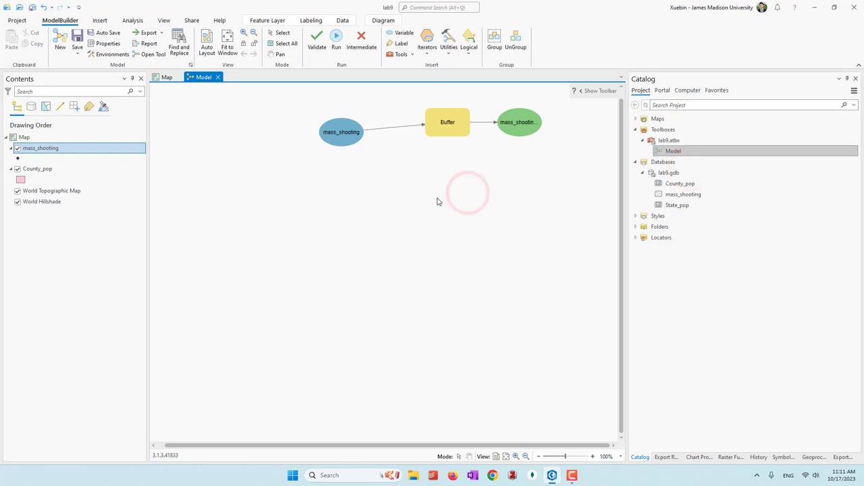
# Validate and run the buffer model, dismissing the run report when it completes.
pyautogui.click(315, 39)
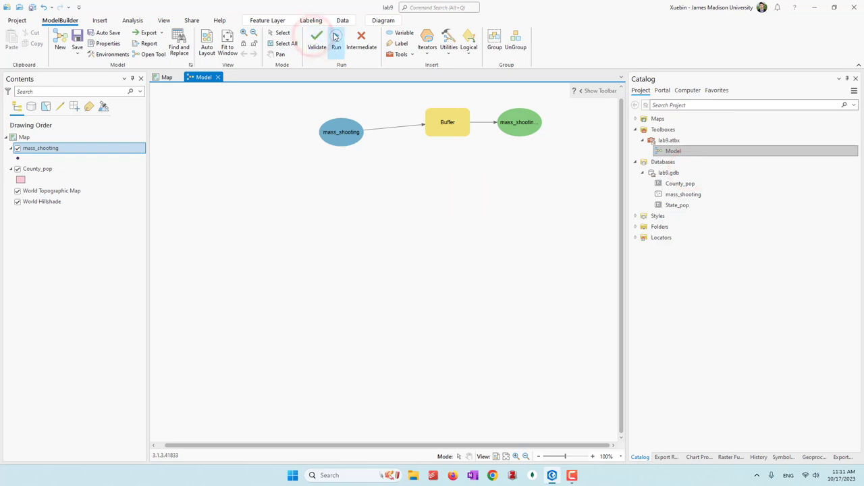
pyautogui.click(336, 42)
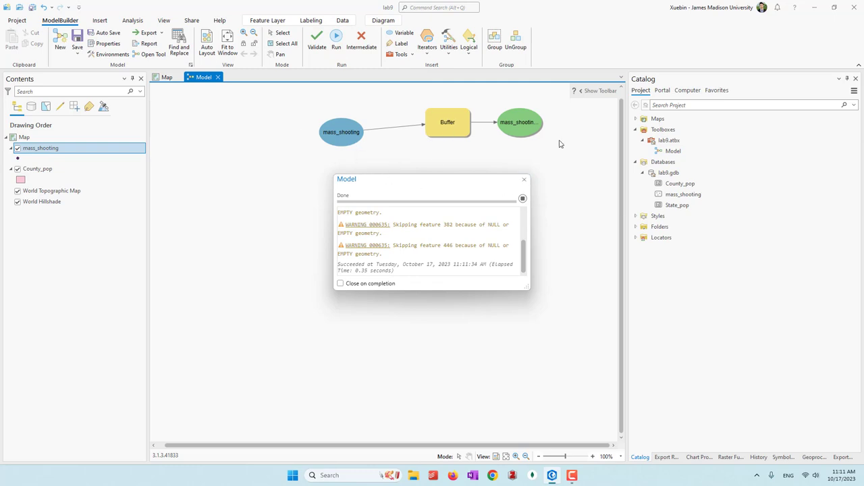
pyautogui.click(524, 180)
# Refresh lab9.gdb in the catalog and select the mass_shooting_Buffer feature class.
pyautogui.rightClick(669, 174)
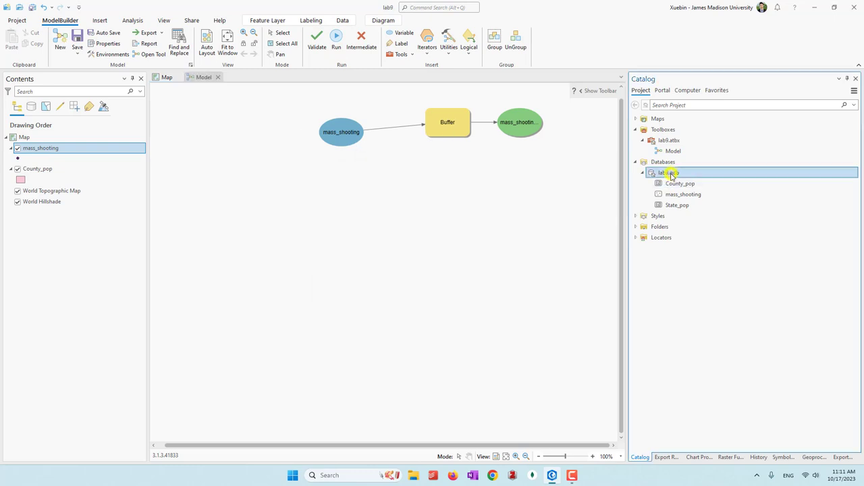
pyautogui.click(696, 308)
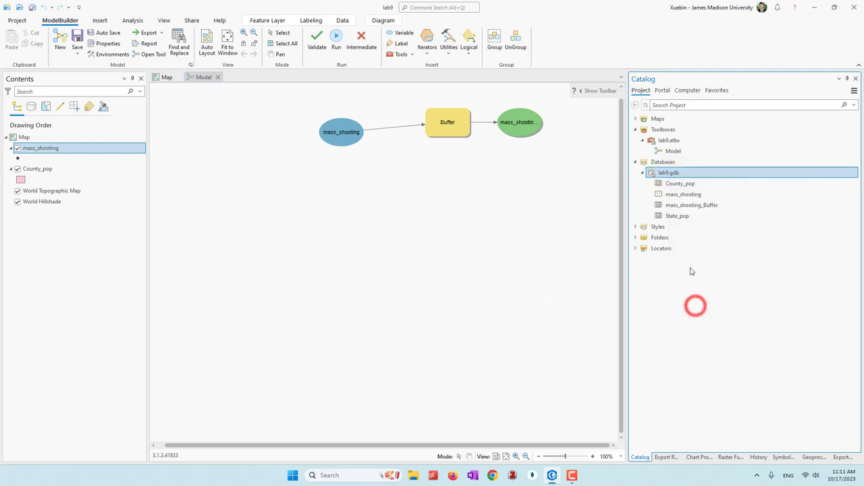
pyautogui.click(696, 206)
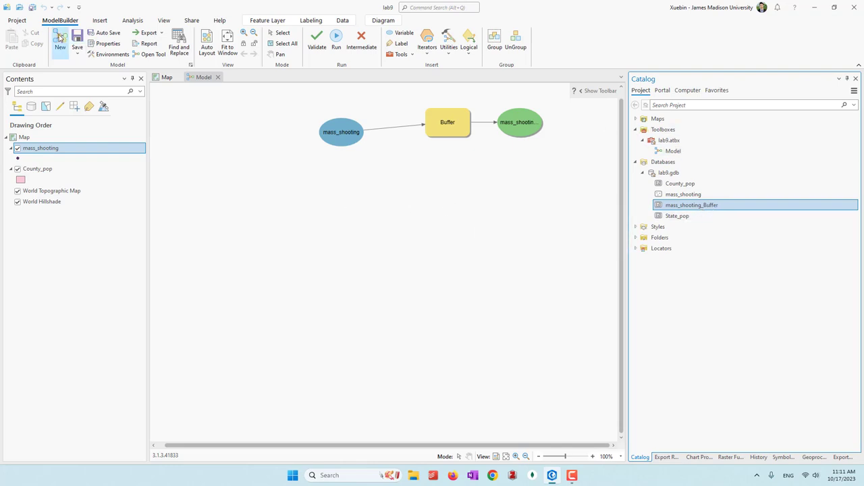
# Save the model and open it from lab9.atbx as a geoprocessing tool to check its parameters.
pyautogui.click(78, 36)
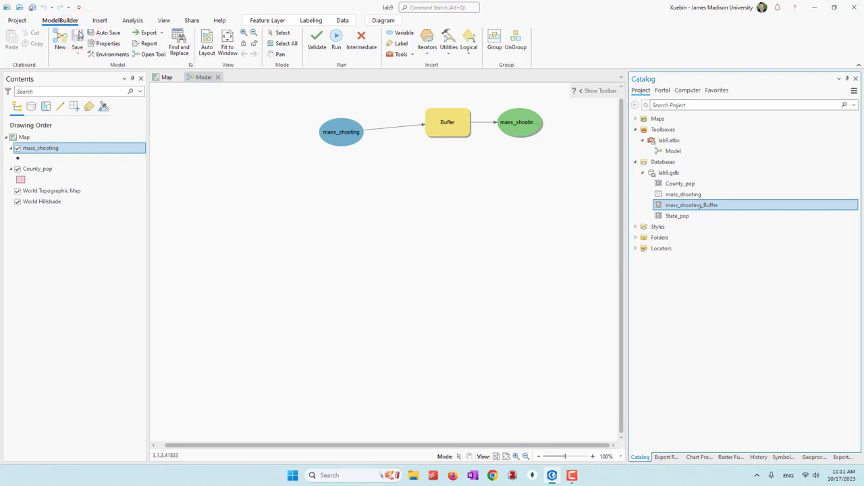
pyautogui.doubleClick(674, 152)
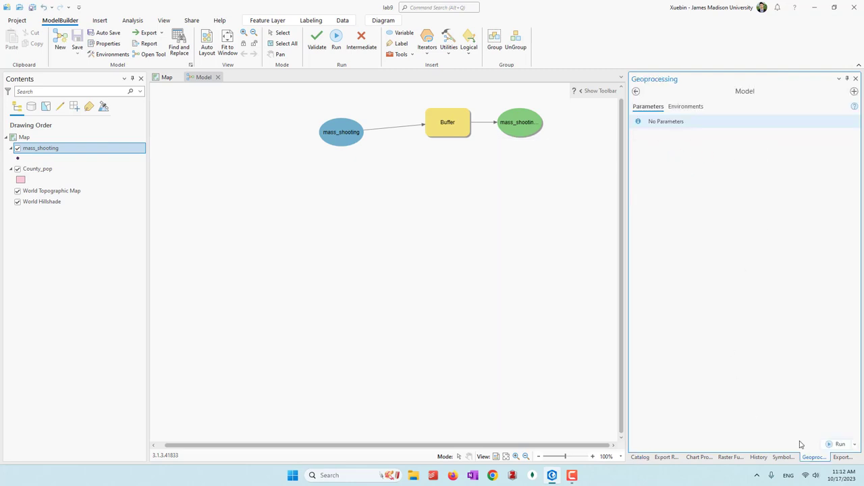
pyautogui.click(830, 446)
pyautogui.click(635, 91)
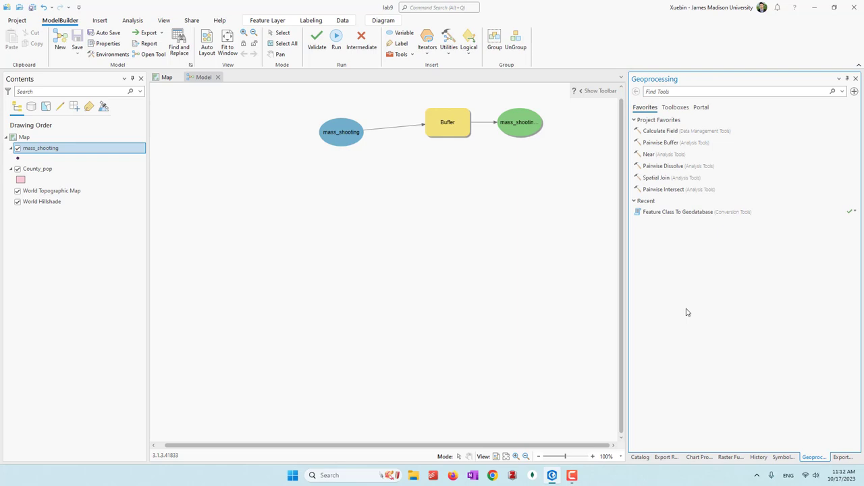
# Make the mass_shooting input variable a model parameter.
pyautogui.click(418, 207)
pyautogui.click(341, 136)
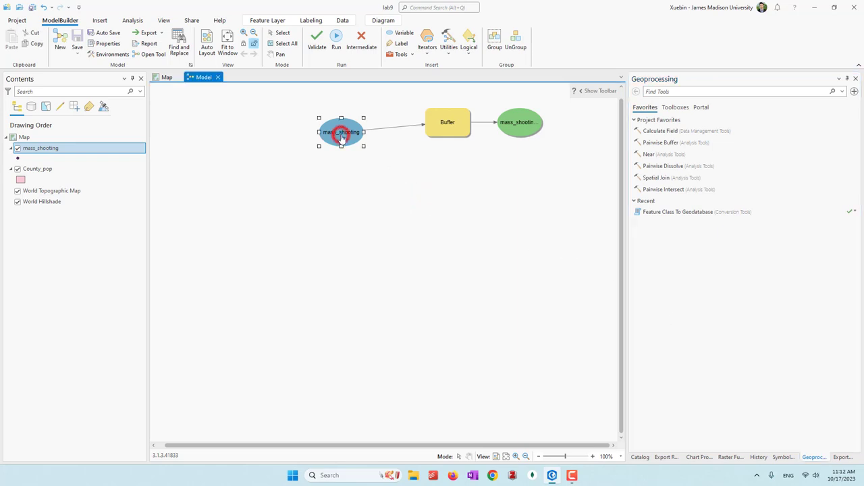
pyautogui.rightClick(341, 135)
pyautogui.click(362, 155)
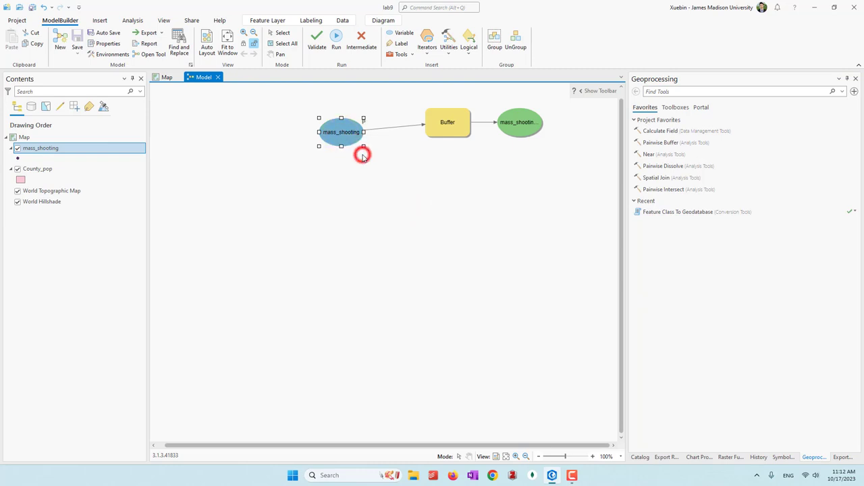
pyautogui.click(421, 178)
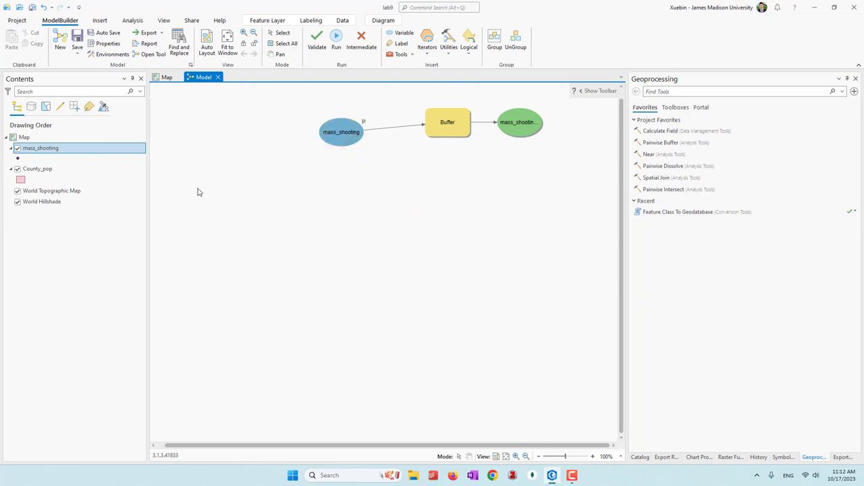
# Make the Buffer tool's output variable a model parameter.
pyautogui.click(530, 130)
pyautogui.rightClick(530, 131)
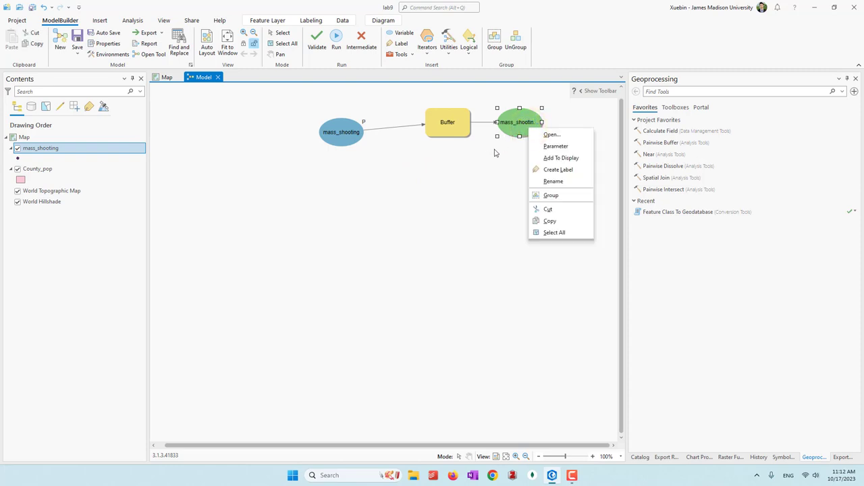
pyautogui.click(537, 146)
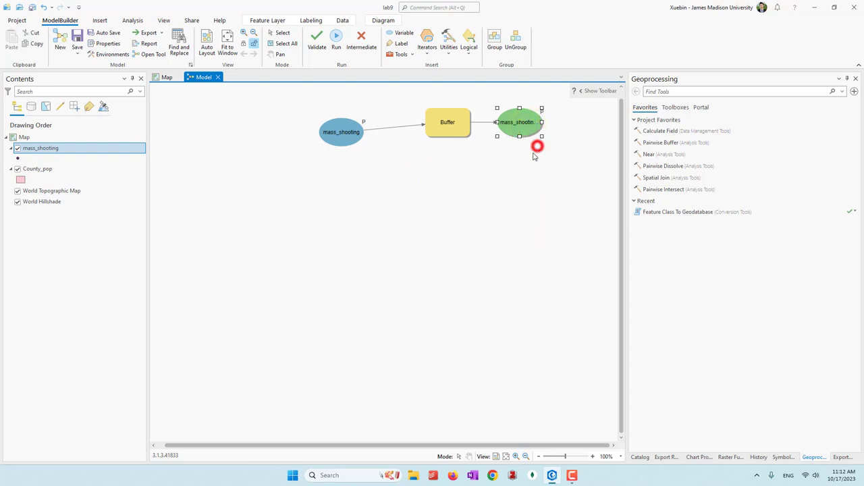
pyautogui.click(482, 213)
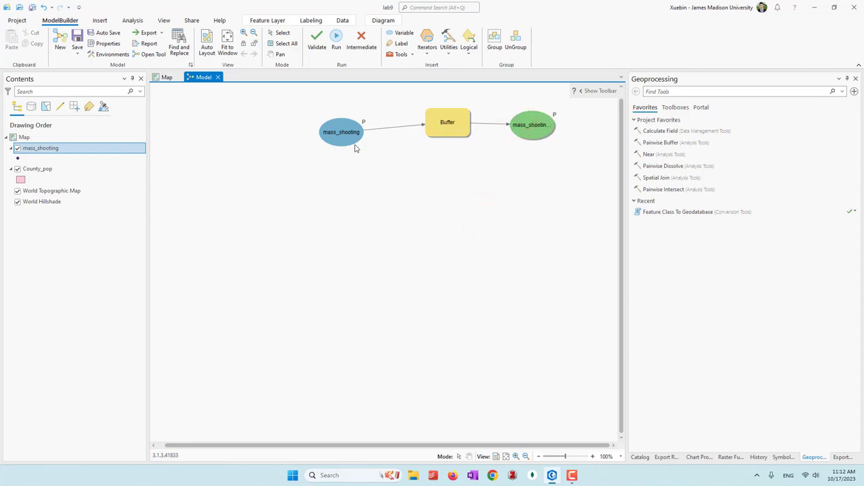
# Create a variable from the Buffer tool's Distance [value or field] parameter and place it below the mass_shooting variable.
pyautogui.rightClick(450, 129)
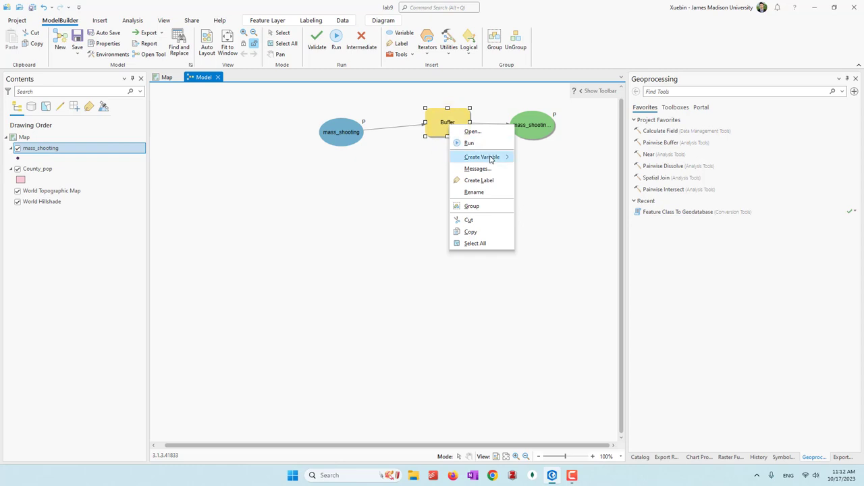
pyautogui.click(488, 158)
pyautogui.click(530, 159)
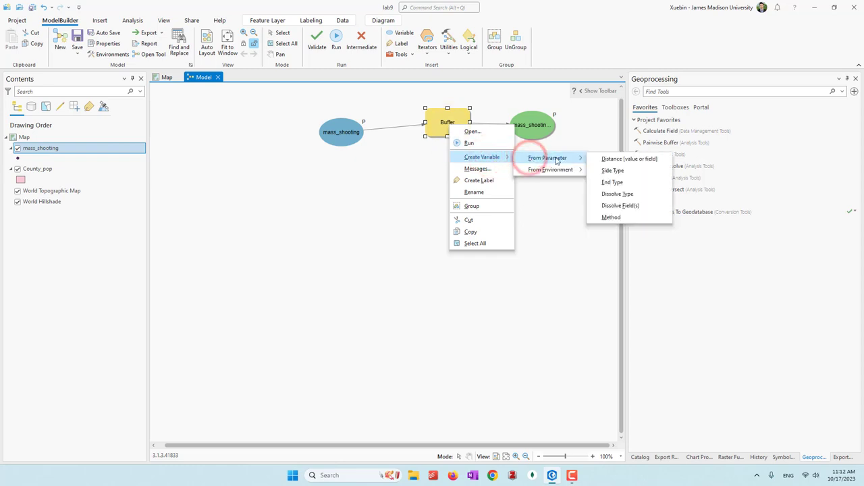
pyautogui.click(620, 159)
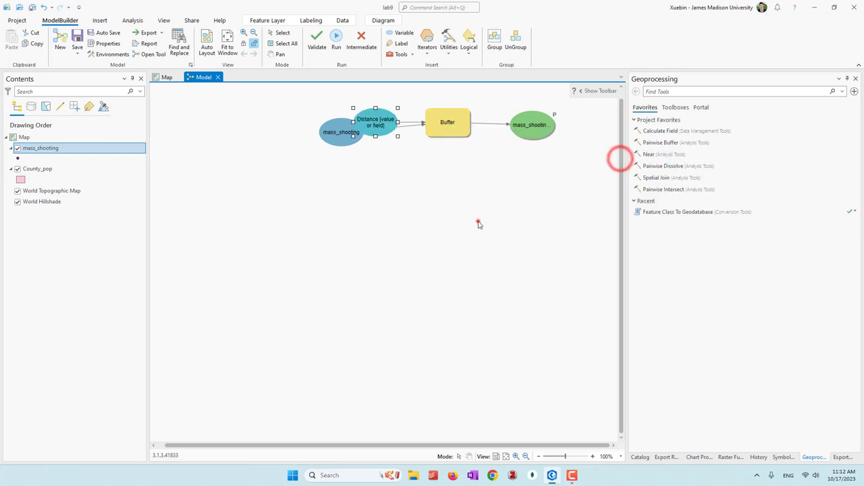
pyautogui.click(478, 222)
pyautogui.click(374, 120)
pyautogui.moveTo(375, 119); pyautogui.dragTo(390, 178)
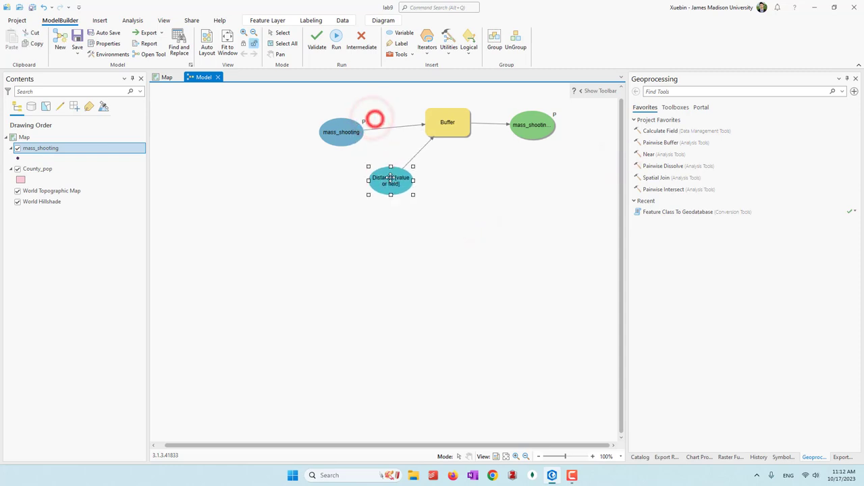
# Make the Distance [value or field] variable a model parameter.
pyautogui.rightClick(393, 179)
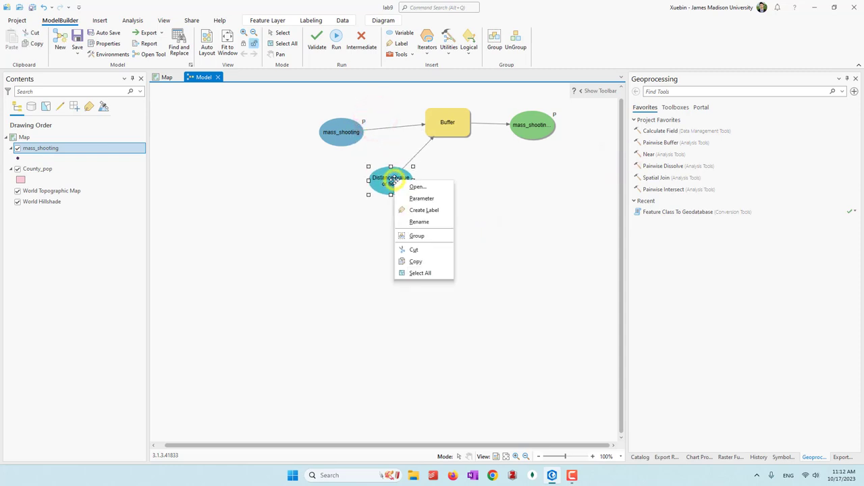
pyautogui.click(428, 199)
pyautogui.click(497, 208)
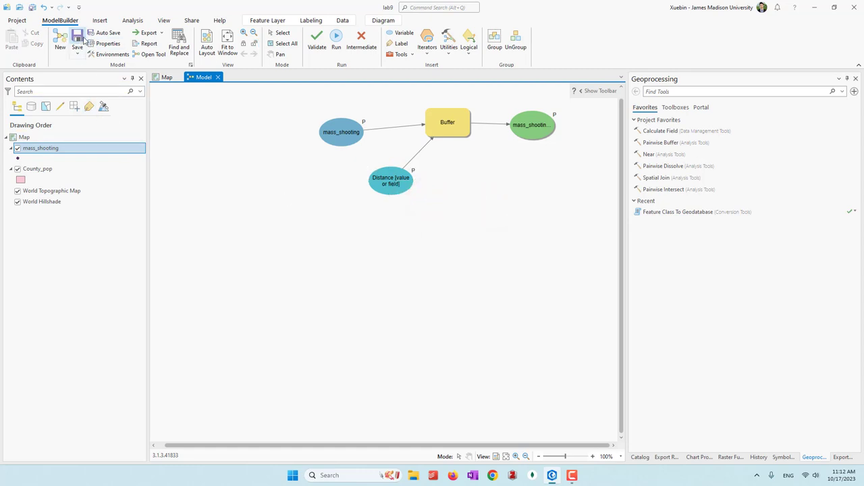
# Auto-arrange the model diagram and save the model.
pyautogui.click(205, 41)
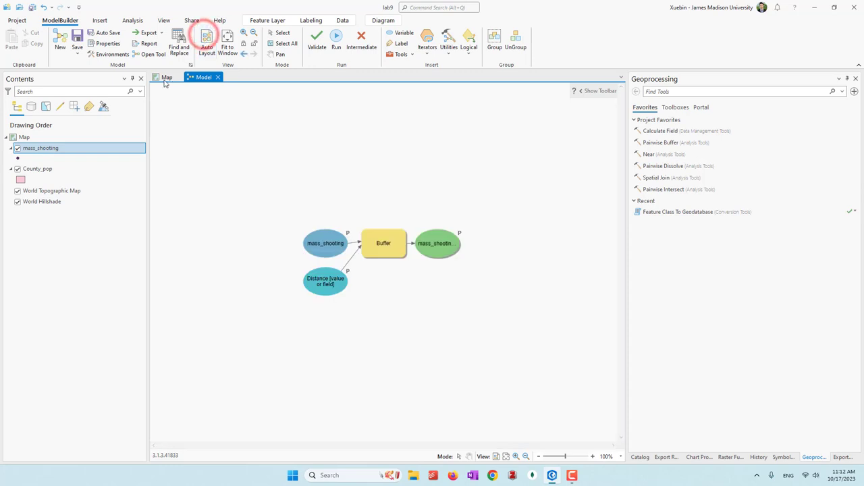
pyautogui.click(76, 37)
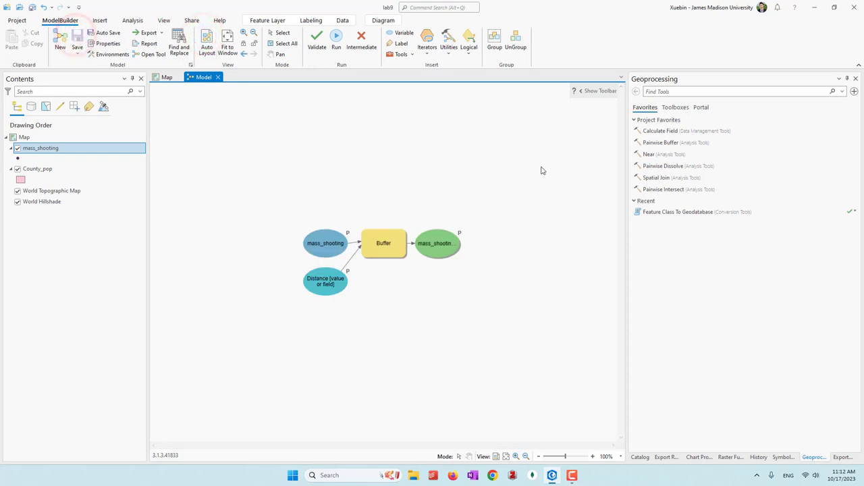
# Open the model from lab9.atbx as a geoprocessing tool and check its input, output and distance parameters, trying County_pop as the input.
pyautogui.click(640, 458)
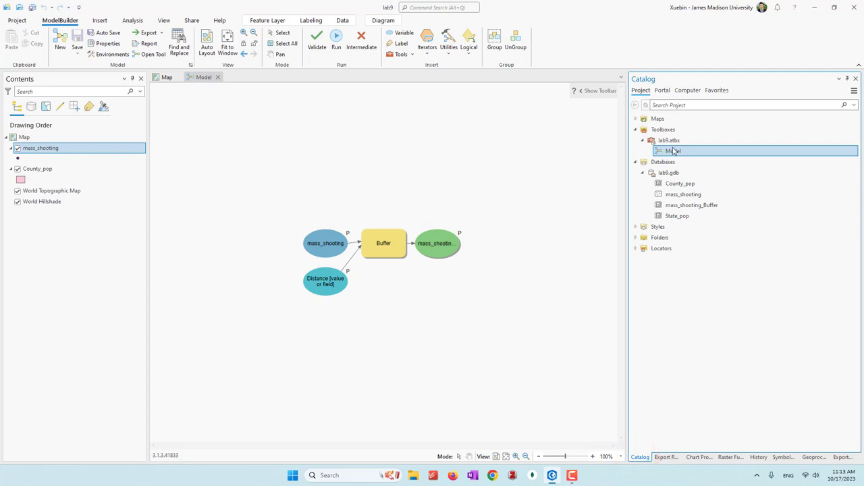
pyautogui.doubleClick(671, 150)
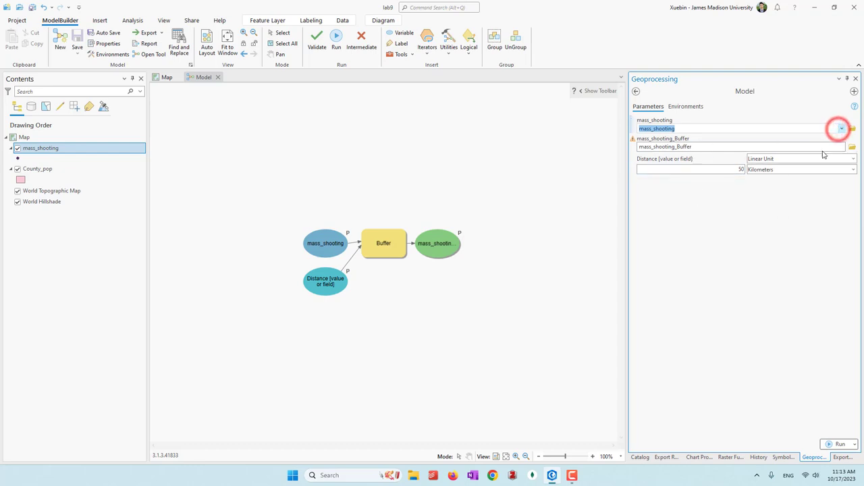
pyautogui.click(840, 128)
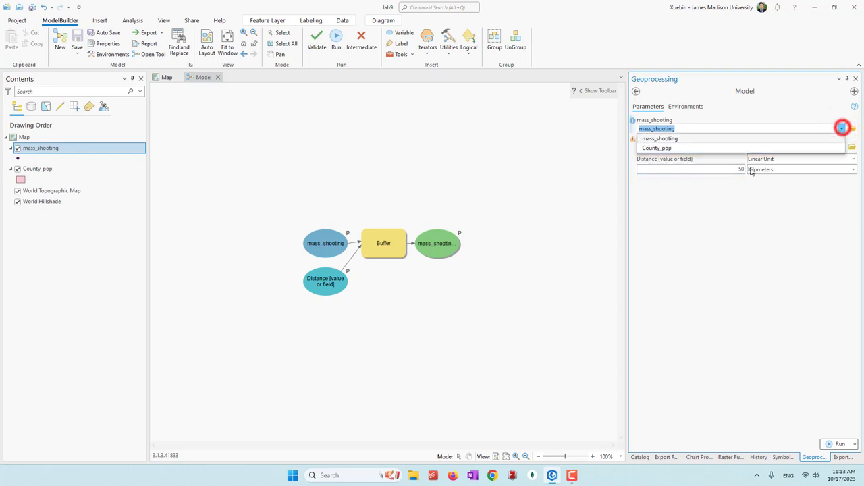
pyautogui.click(679, 148)
pyautogui.click(717, 147)
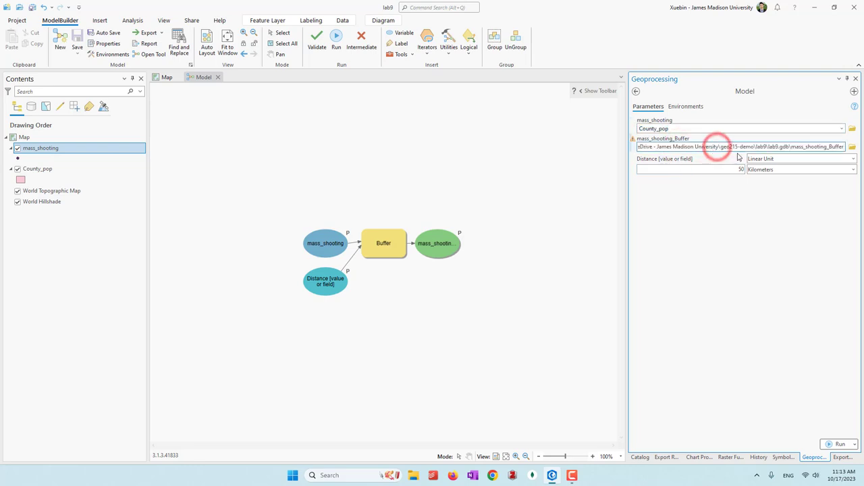
pyautogui.click(703, 169)
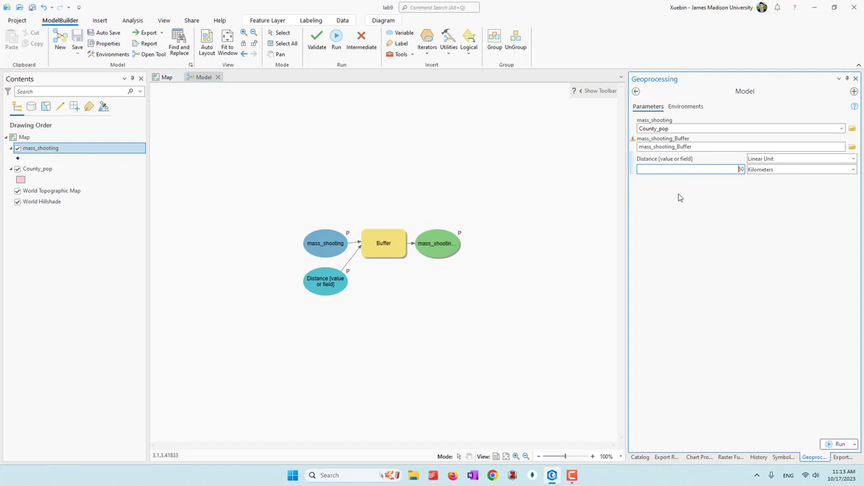
pyautogui.click(502, 183)
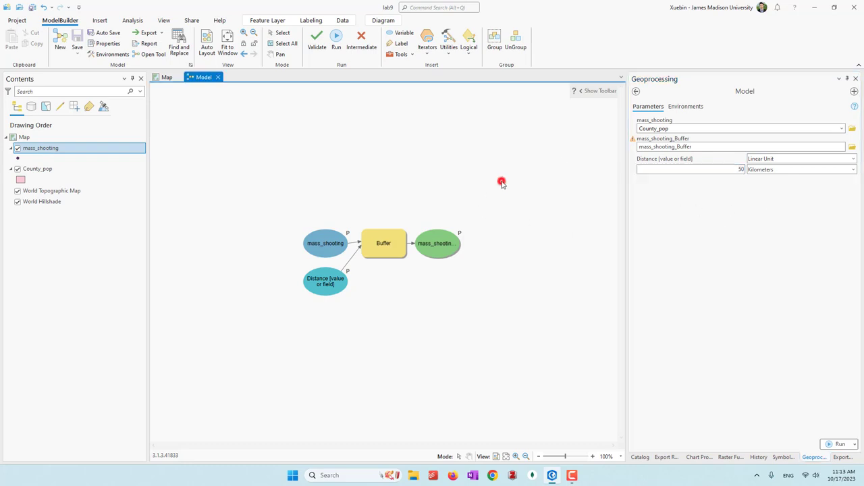
pyautogui.click(635, 92)
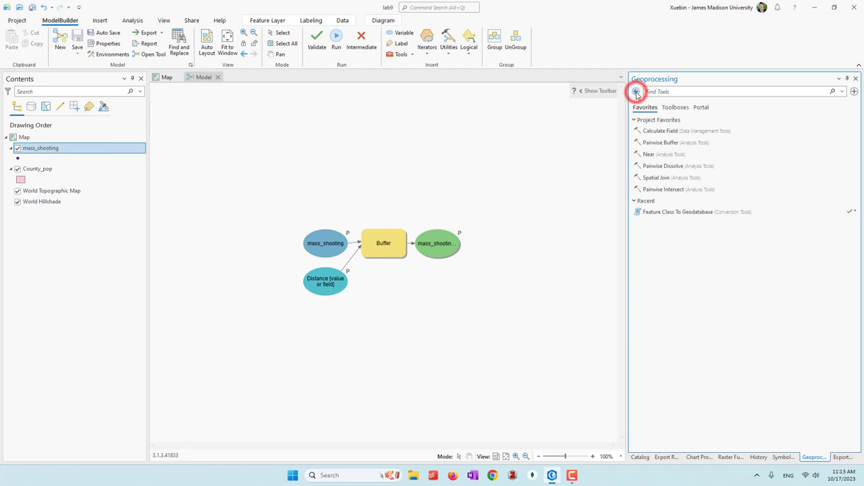
pyautogui.click(495, 162)
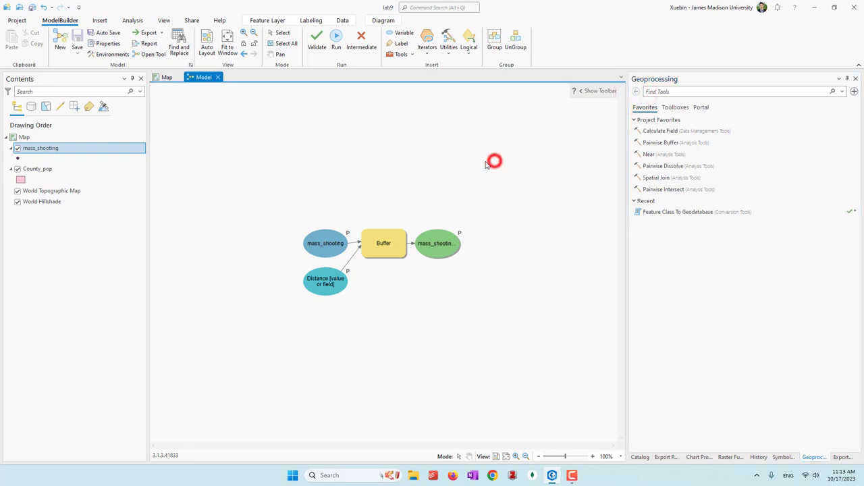
# Rename the mass_shooting input variable in the model as Input Feature.
pyautogui.rightClick(326, 246)
pyautogui.click(360, 301)
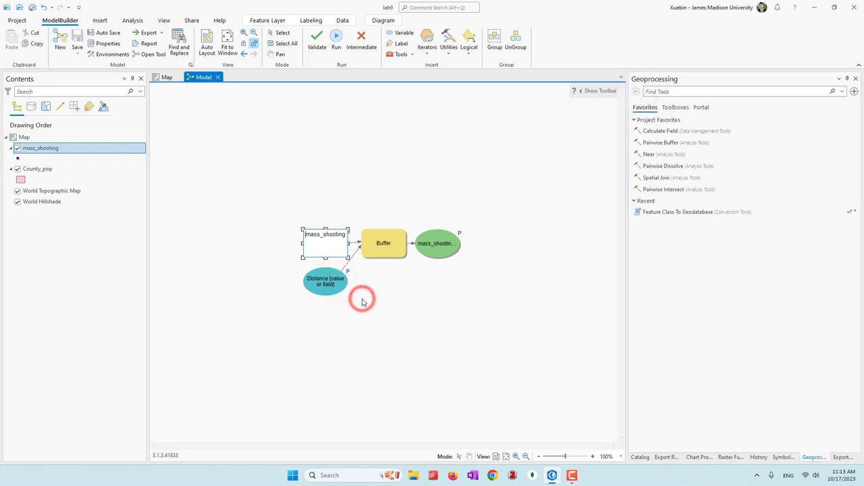
pyautogui.doubleClick(324, 234)
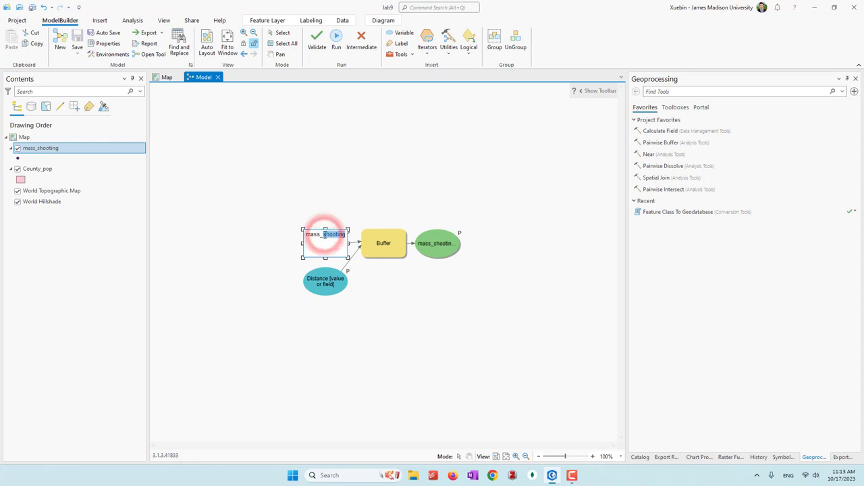
pyautogui.press('BackSpace')
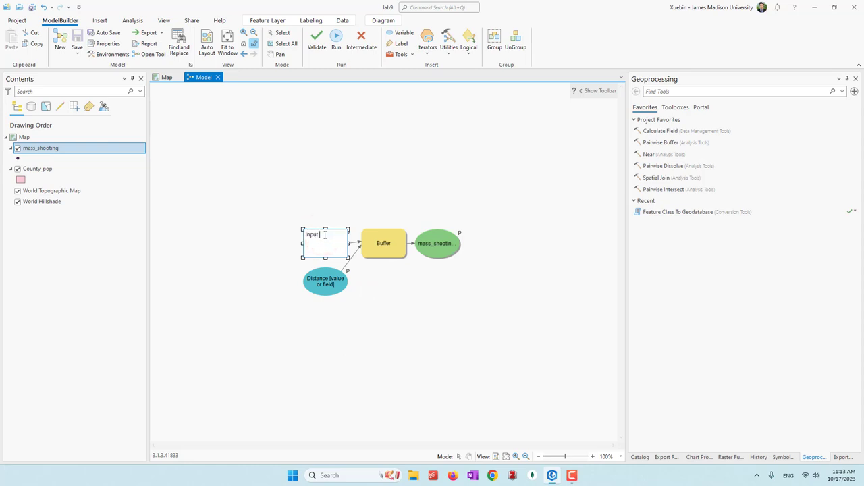
pyautogui.press('Return')
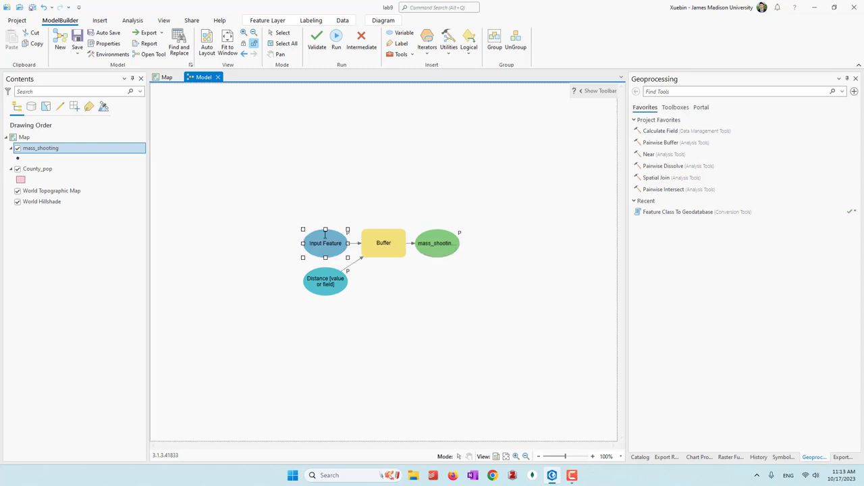
# Rename the Buffer tool's output variable as Output Feature.
pyautogui.rightClick(445, 249)
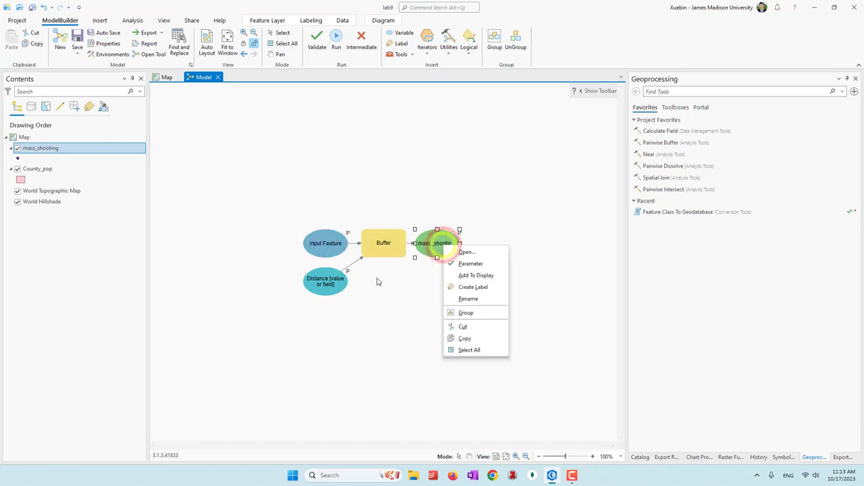
pyautogui.click(467, 299)
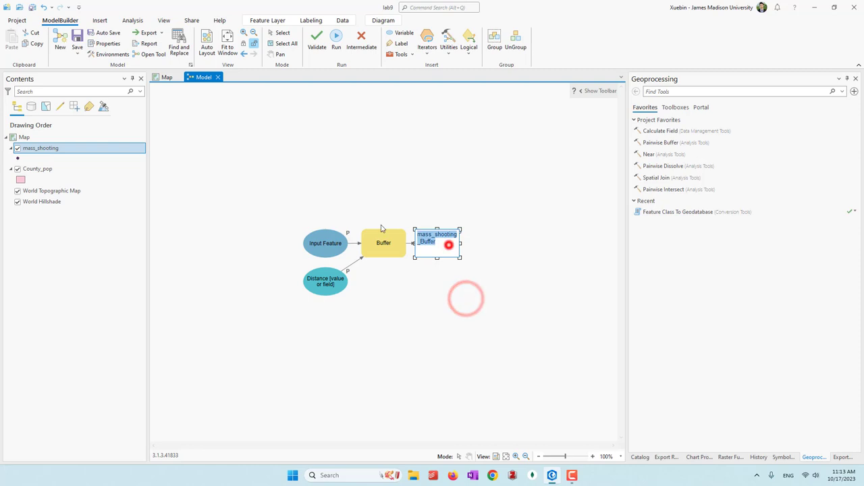
pyautogui.click(448, 243)
pyautogui.write('Output')
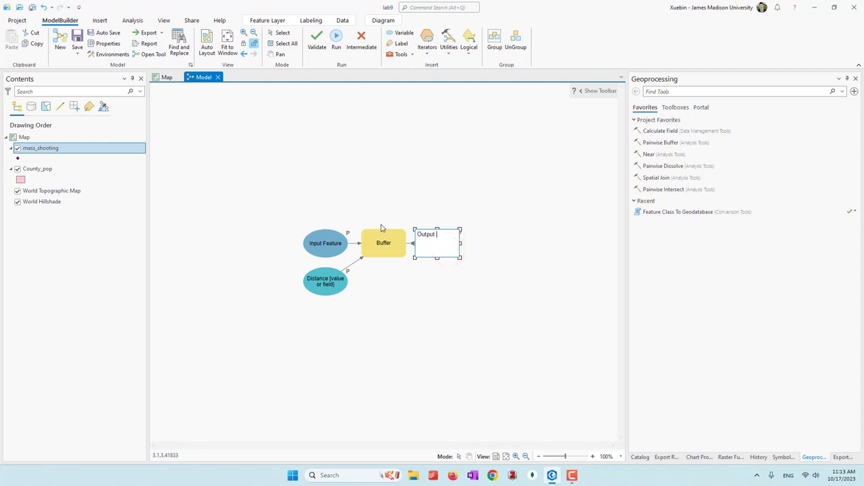
pyautogui.write(' Feature')
pyautogui.press('Return')
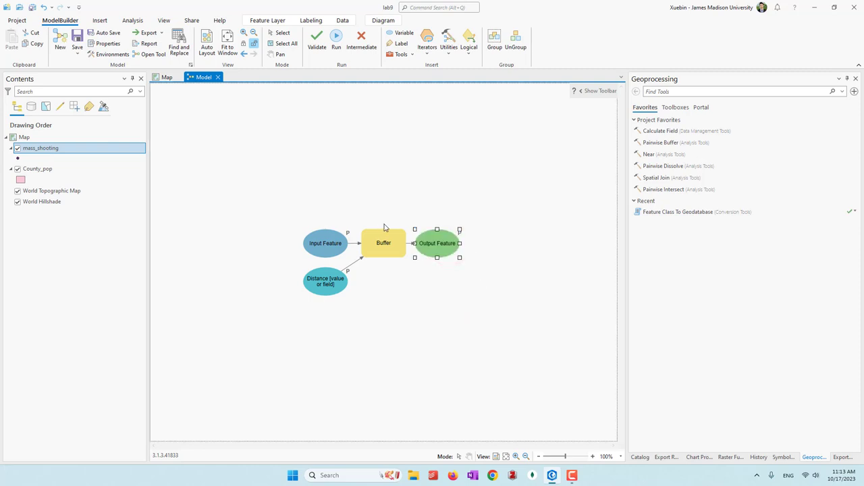
pyautogui.click(429, 186)
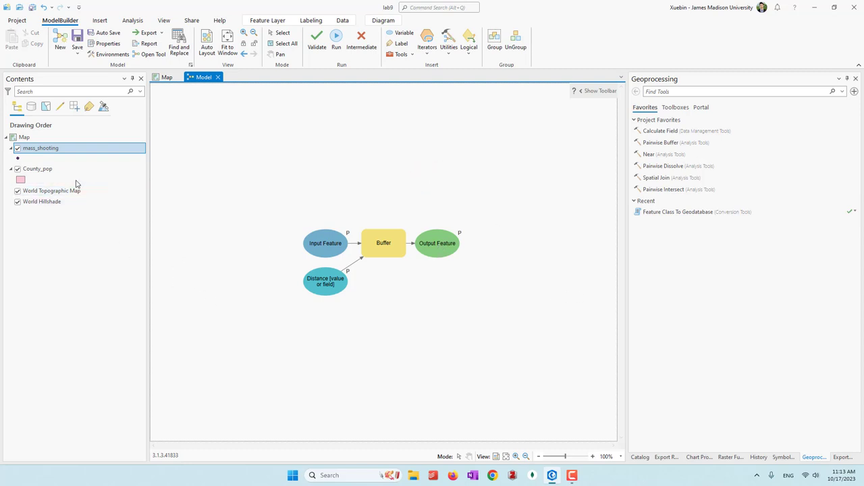
# Add the County_pop layer to the model above the Buffer chain and rename its variable as Summary Feature.
pyautogui.click(46, 168)
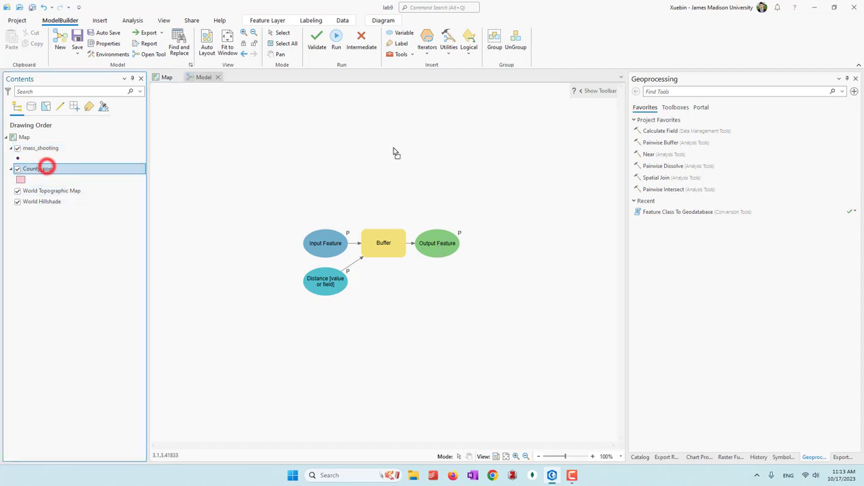
pyautogui.moveTo(395, 152); pyautogui.dragTo(396, 153)
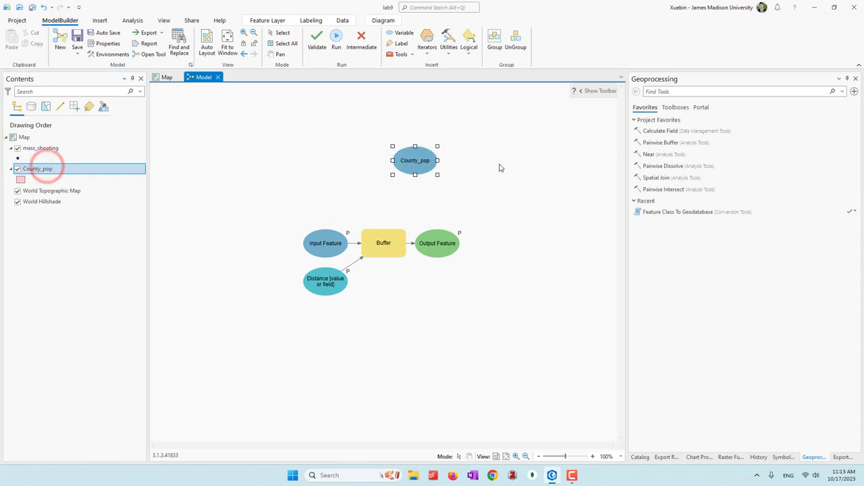
pyautogui.rightClick(420, 160)
pyautogui.click(431, 214)
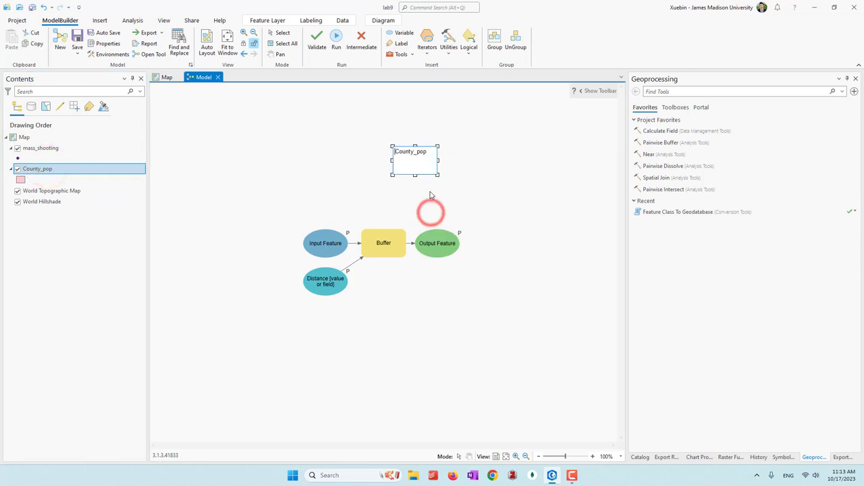
pyautogui.doubleClick(425, 152)
pyautogui.write('S')
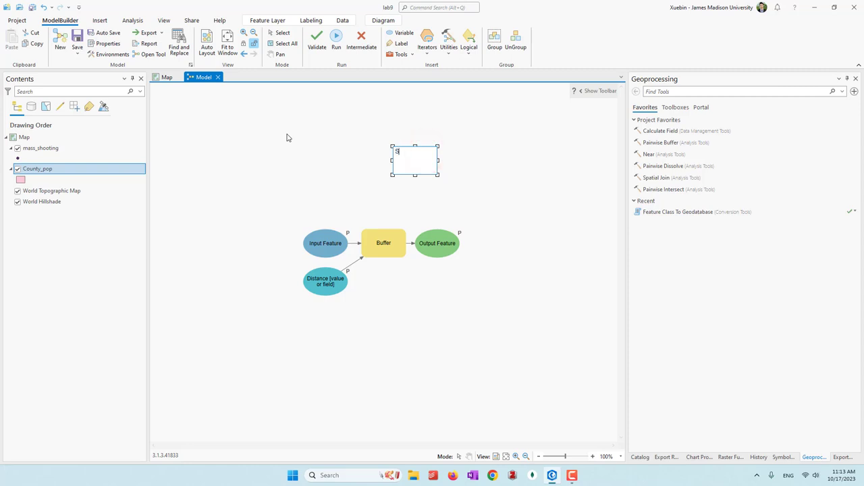
pyautogui.write('ummary Feature')
pyautogui.press('Return')
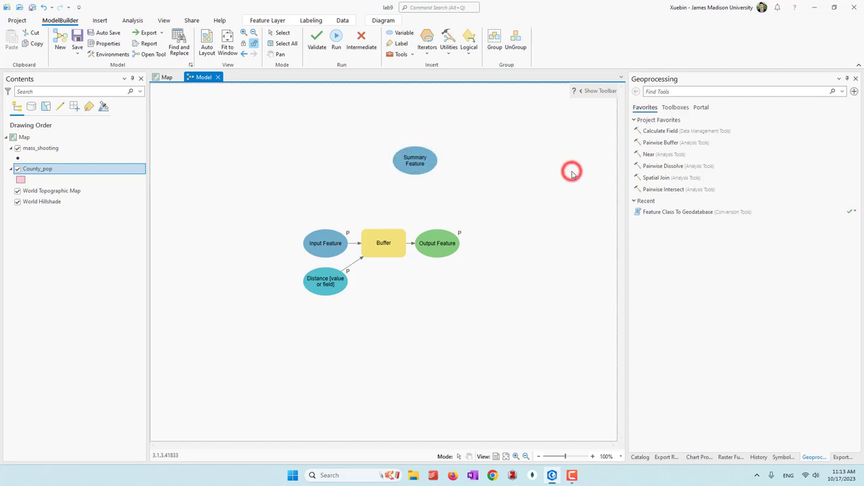
# Find the Intersect (Analysis Tools) tool by searching for "inter" and add it to the model beyond the Summary Feature variable.
pyautogui.click(414, 55)
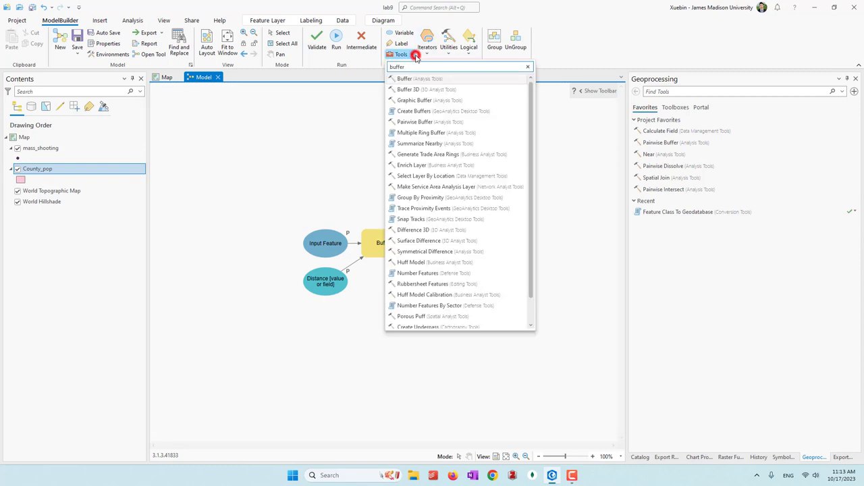
pyautogui.doubleClick(420, 66)
pyautogui.write('inter')
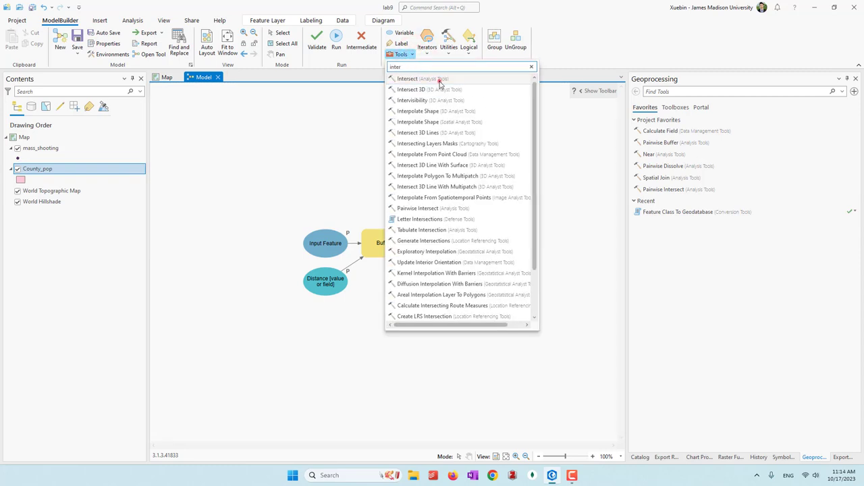
pyautogui.moveTo(438, 79); pyautogui.dragTo(591, 145)
pyautogui.click(593, 192)
pyautogui.click(588, 139)
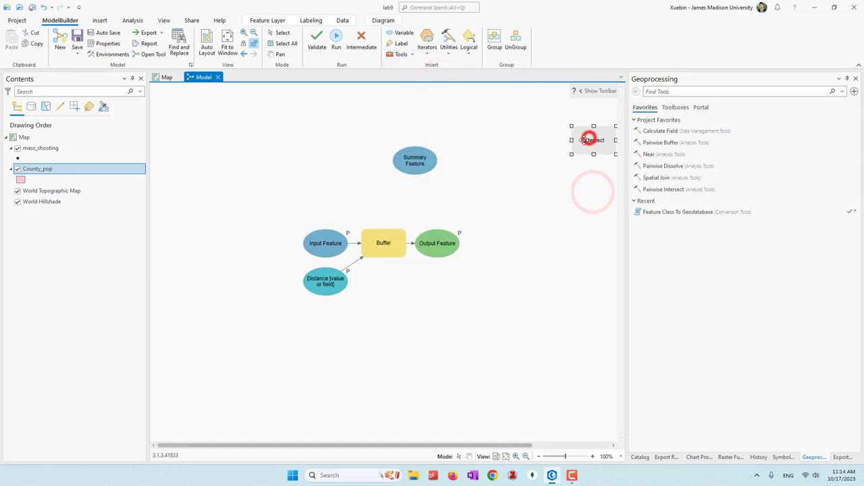
# Connect the Output Feature and Summary Feature variables to Intersect as input features and auto-arrange the diagram.
pyautogui.click(482, 189)
pyautogui.moveTo(454, 241); pyautogui.dragTo(591, 155)
pyautogui.click(591, 154)
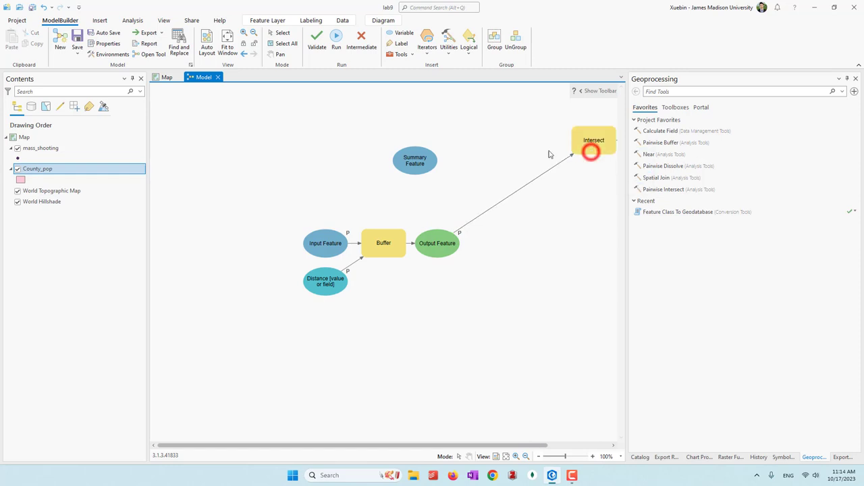
pyautogui.moveTo(422, 162); pyautogui.dragTo(582, 145)
pyautogui.click(588, 147)
pyautogui.click(207, 53)
pyautogui.click(413, 165)
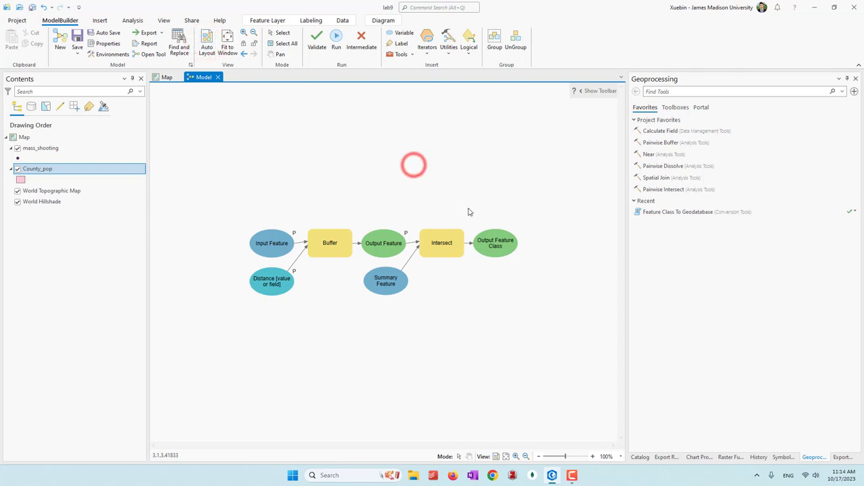
# Review the Intersect tool's input features, output feature class and output type settings in the model.
pyautogui.doubleClick(451, 252)
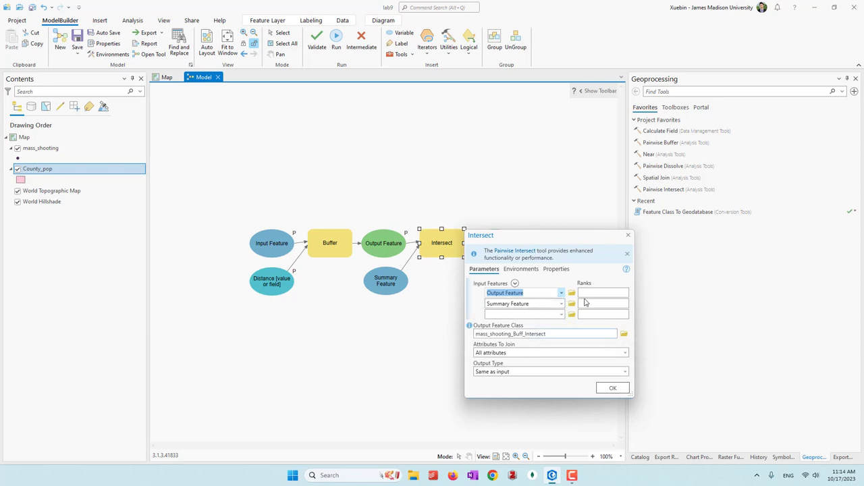
pyautogui.click(628, 236)
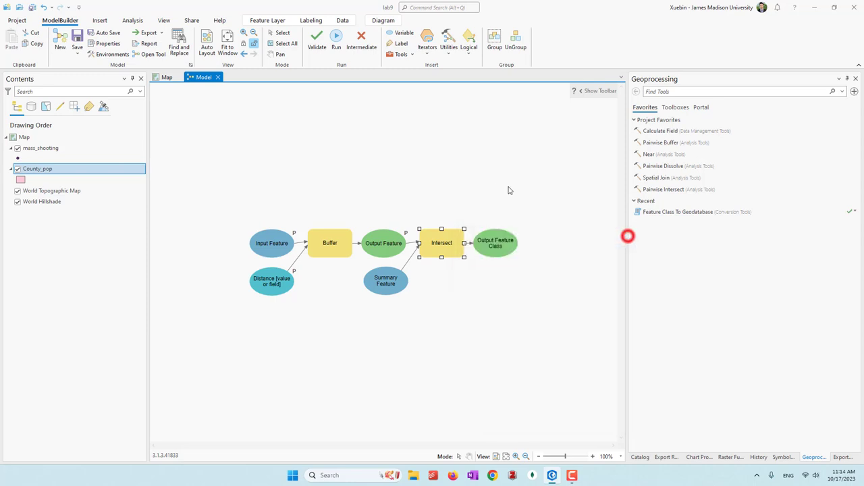
pyautogui.click(496, 243)
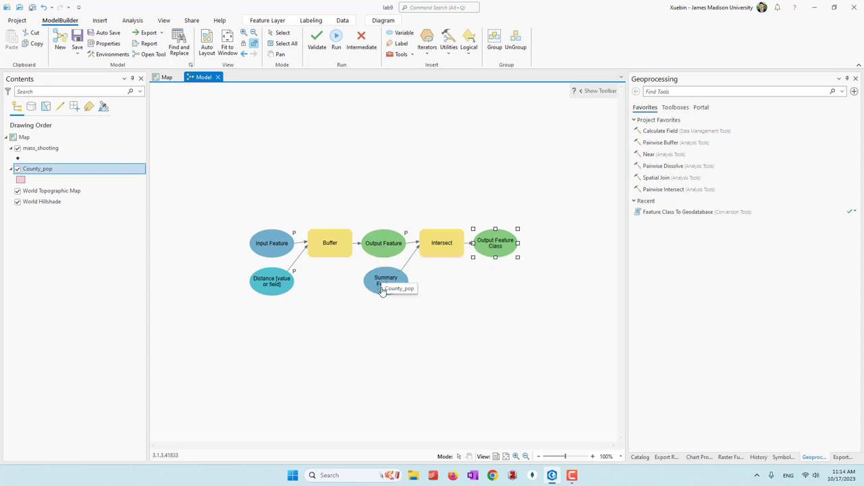
pyautogui.click(517, 333)
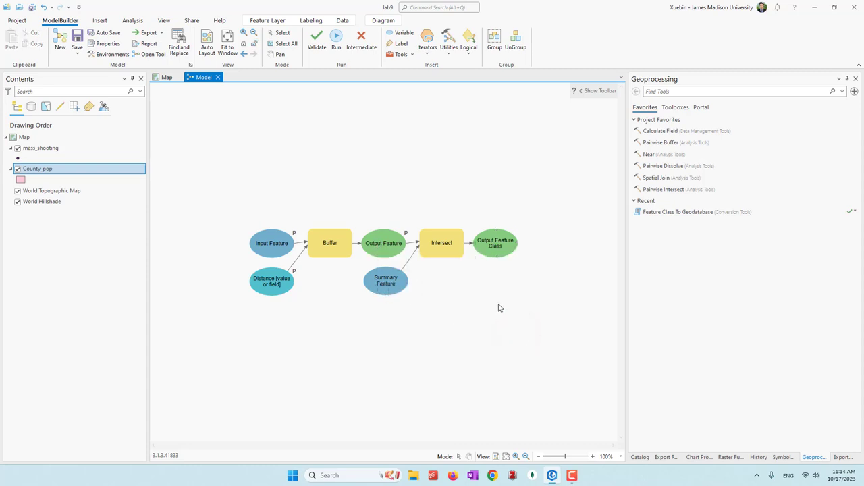
# Find Summary Statistics (Analysis Tools) by searching for "summary", add it to the model and connect Intersect's Output Feature Class to it.
pyautogui.click(410, 54)
pyautogui.doubleClick(420, 67)
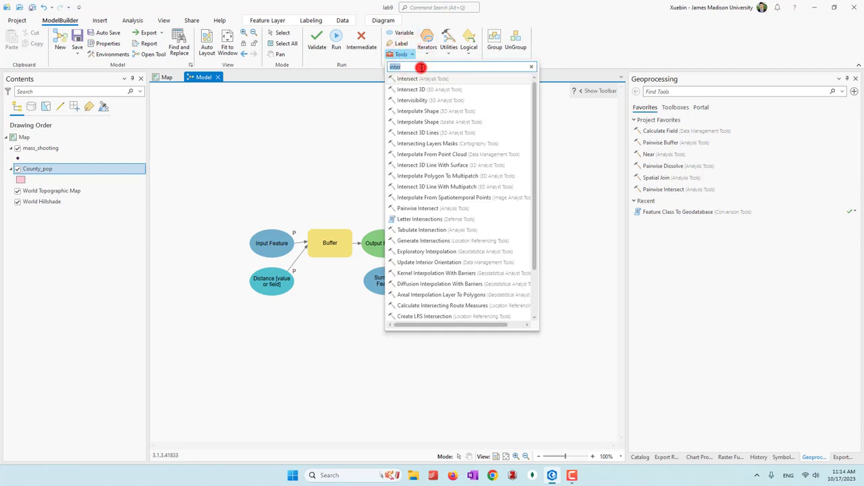
pyautogui.write('summary')
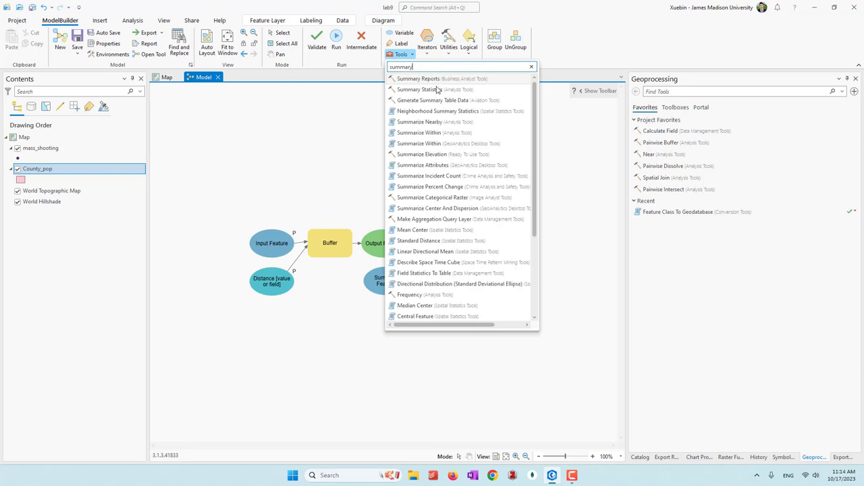
pyautogui.click(437, 89)
pyautogui.click(567, 164)
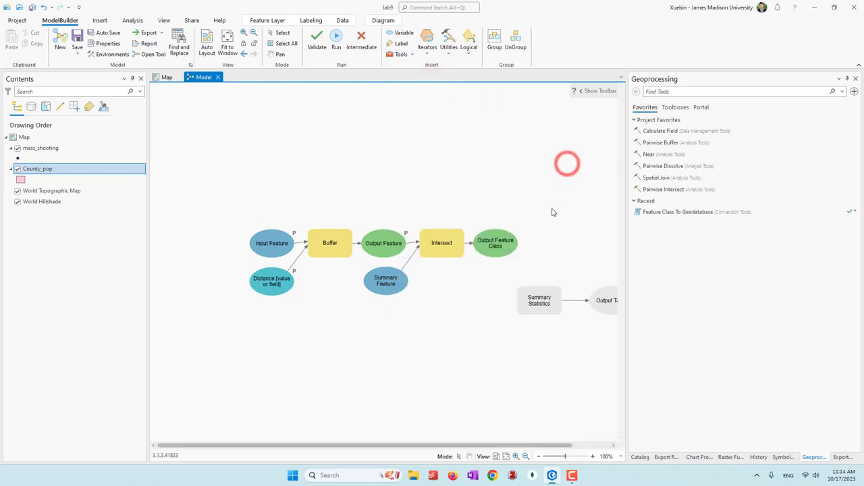
pyautogui.moveTo(505, 250); pyautogui.dragTo(533, 297)
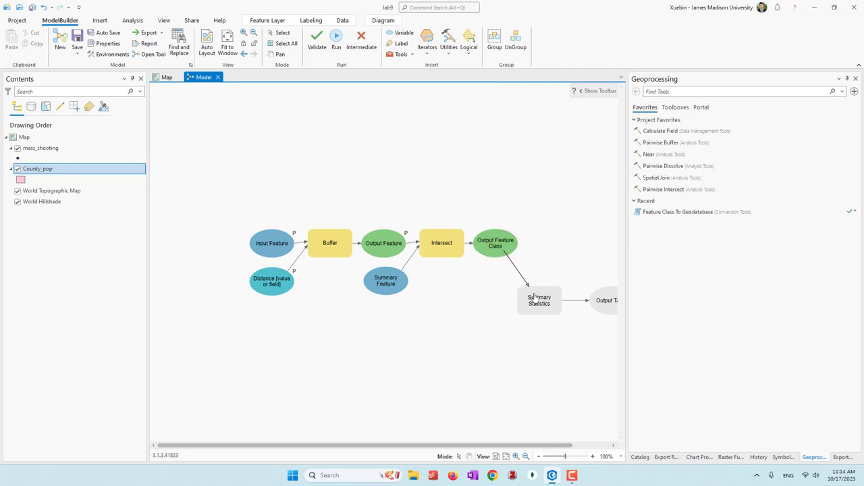
pyautogui.click(562, 310)
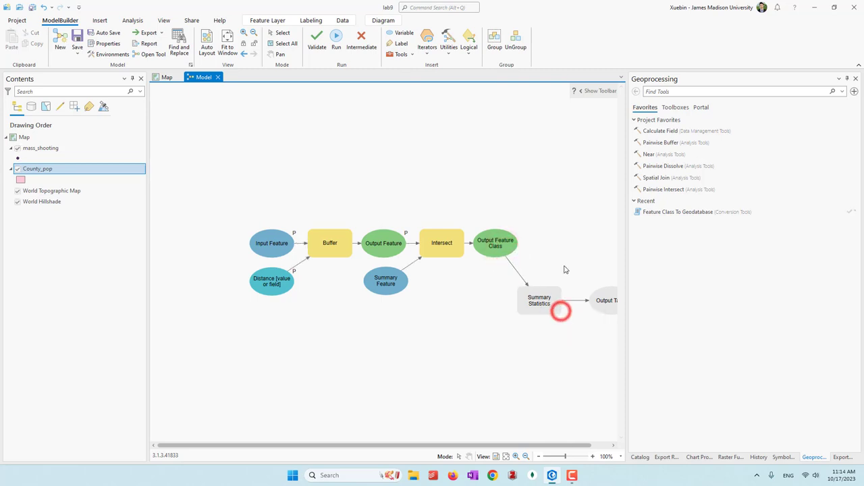
# Configure Summary Statistics to sum the Total Population field, with FID_mass_shooting_Buffer as the case field.
pyautogui.doubleClick(540, 304)
pyautogui.moveTo(623, 292); pyautogui.dragTo(505, 195)
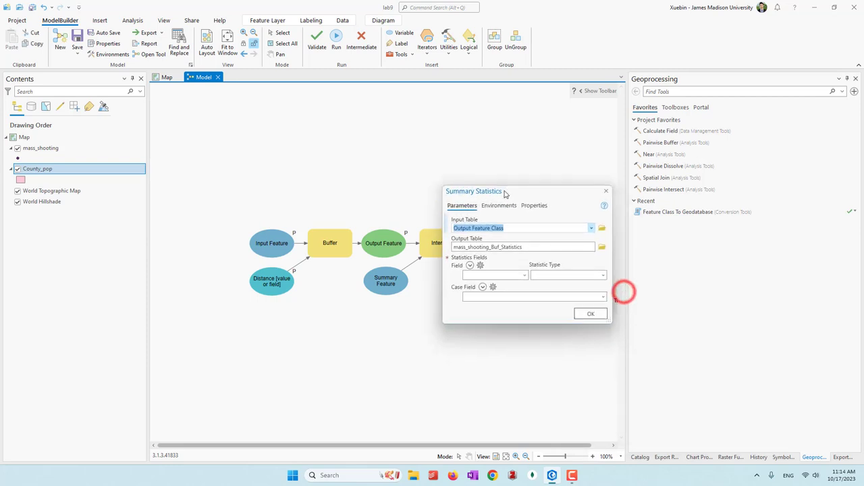
pyautogui.click(525, 275)
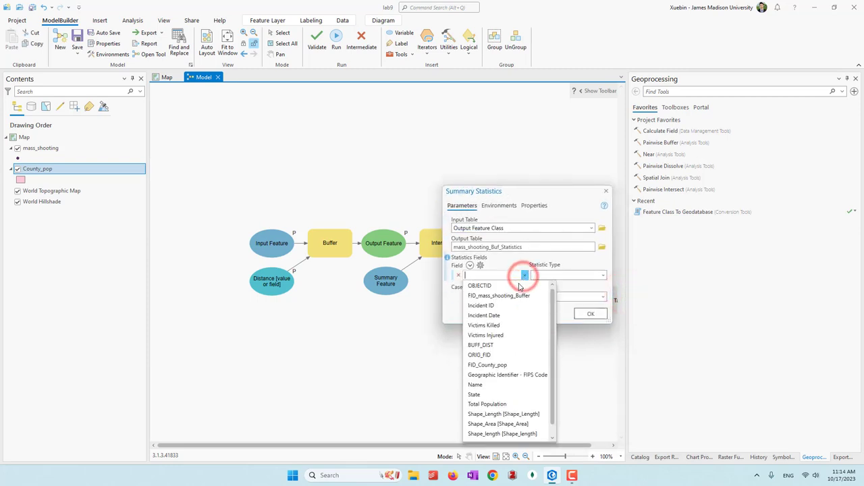
pyautogui.click(495, 403)
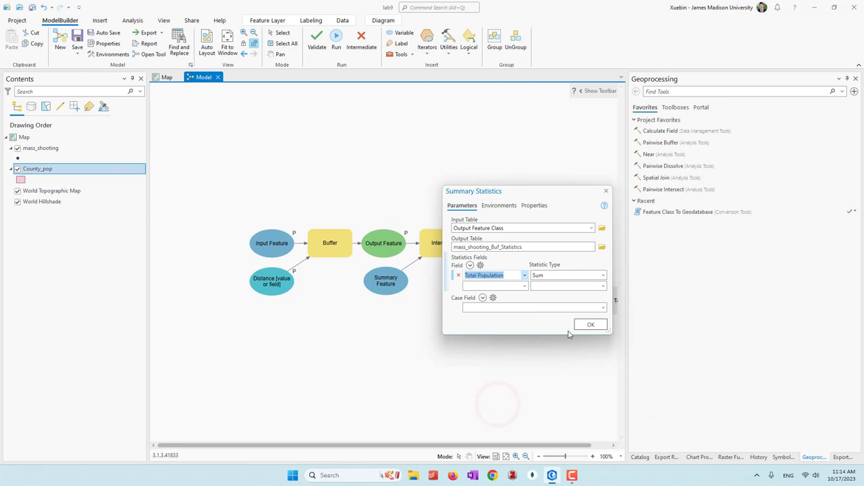
pyautogui.click(602, 307)
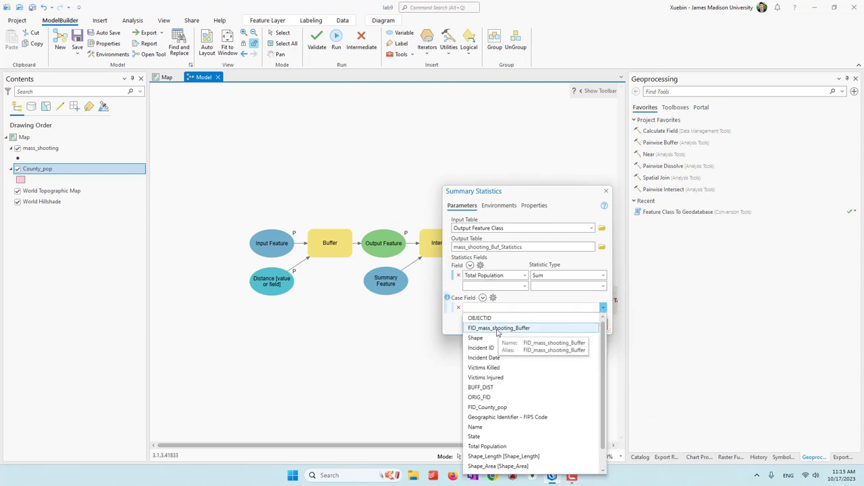
pyautogui.click(497, 329)
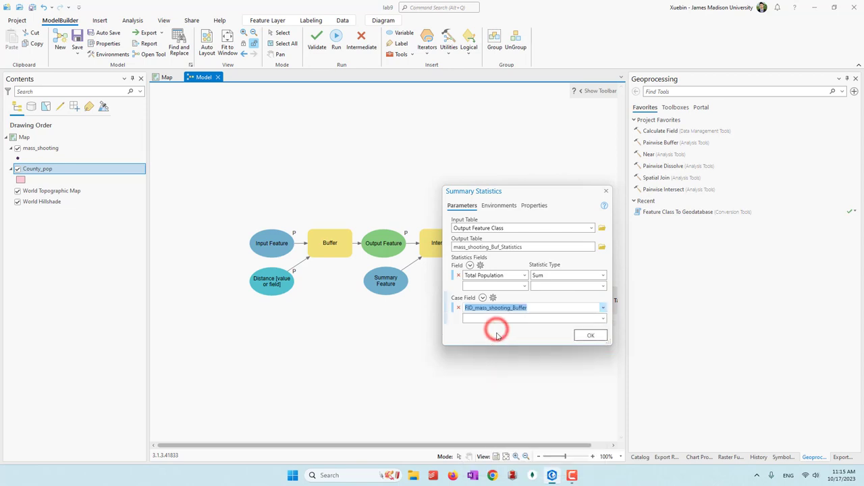
pyautogui.click(592, 335)
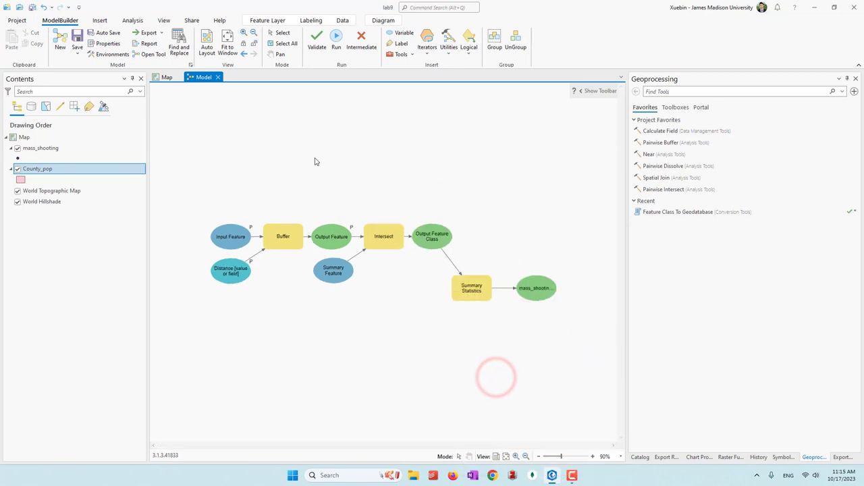
# Create a variable from the Summary Statistics tool's Statistics Fields parameter and mark it as a model parameter.
pyautogui.rightClick(472, 295)
pyautogui.moveTo(519, 324)
pyautogui.moveTo(571, 326)
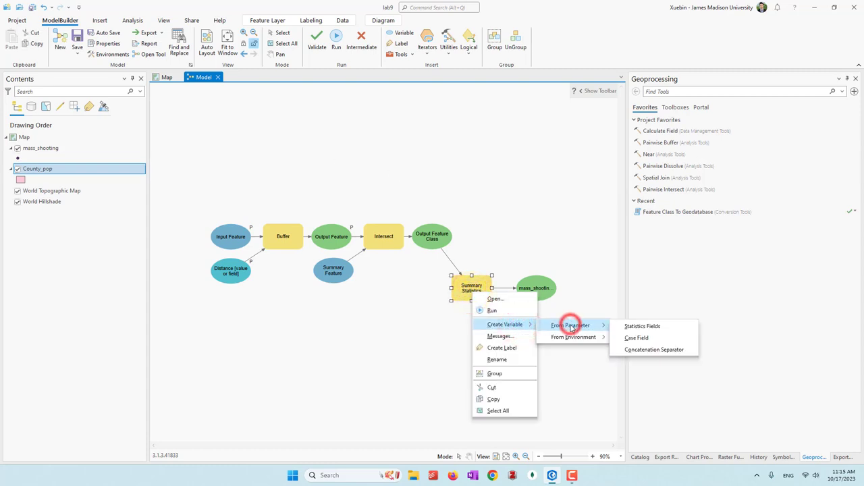
pyautogui.click(642, 326)
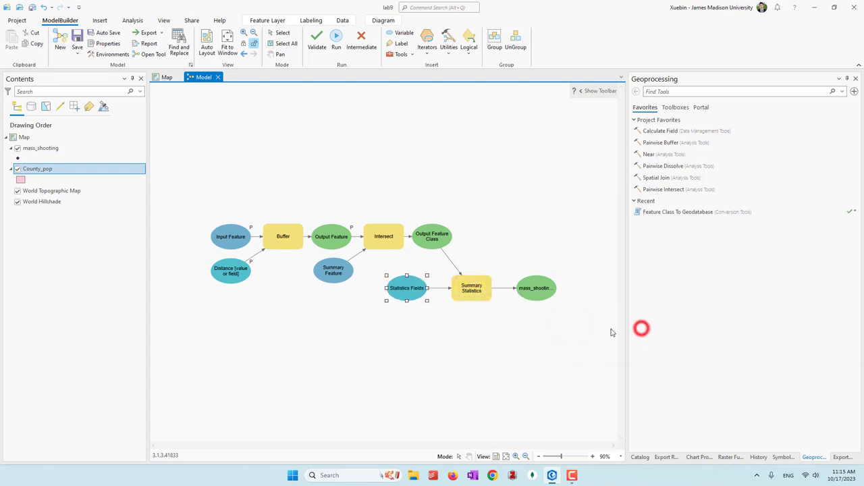
pyautogui.rightClick(406, 287)
pyautogui.click(426, 305)
pyautogui.click(497, 342)
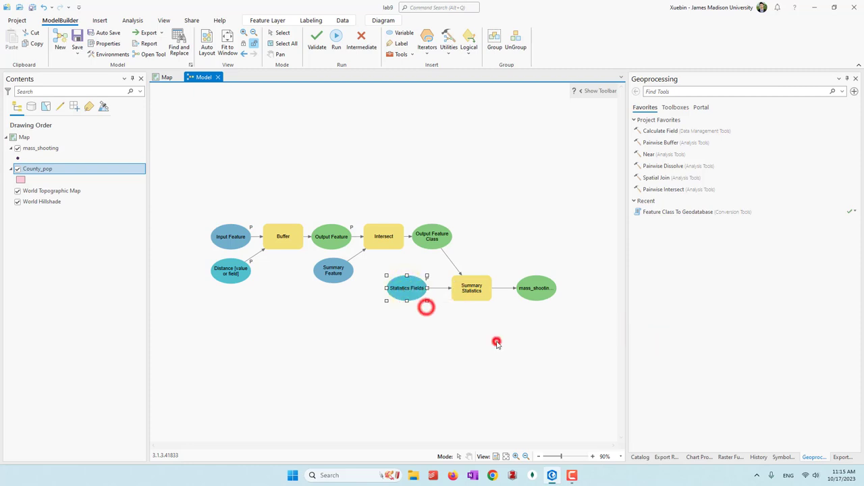
# Create a variable from the Summary Statistics tool's Case Field parameter and place it below the Statistics Fields variable.
pyautogui.rightClick(472, 292)
pyautogui.click(520, 325)
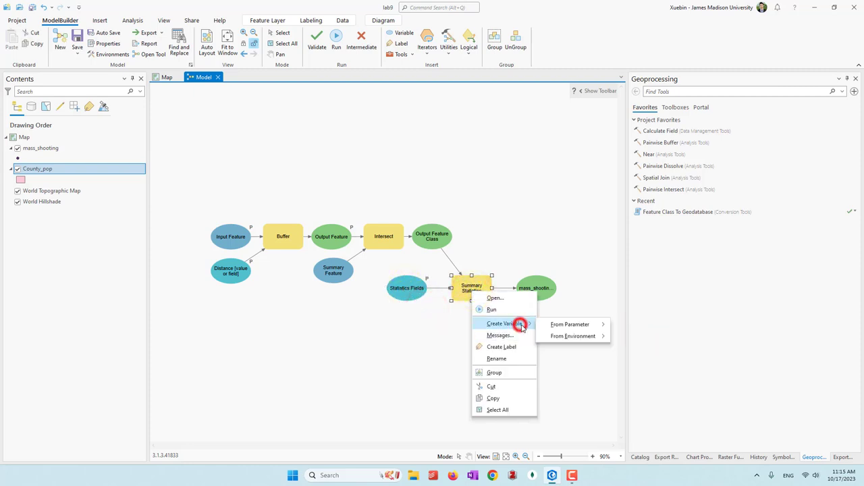
pyautogui.moveTo(567, 325)
pyautogui.click(628, 324)
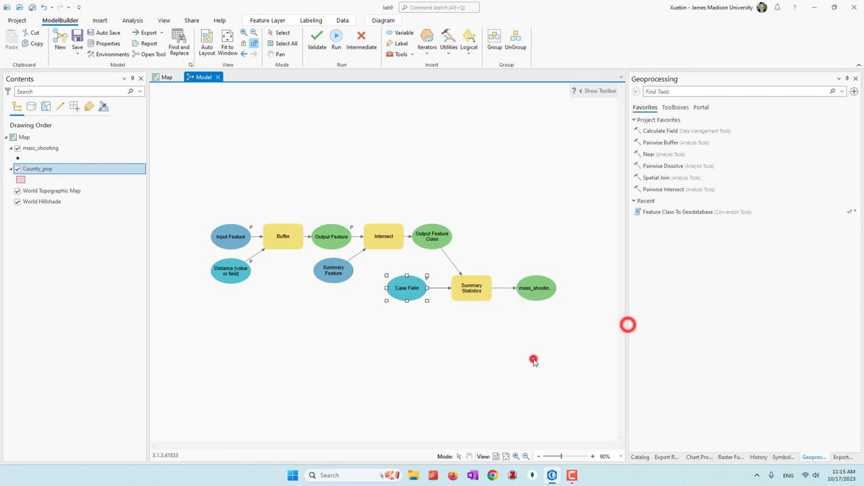
pyautogui.click(533, 361)
pyautogui.click(410, 288)
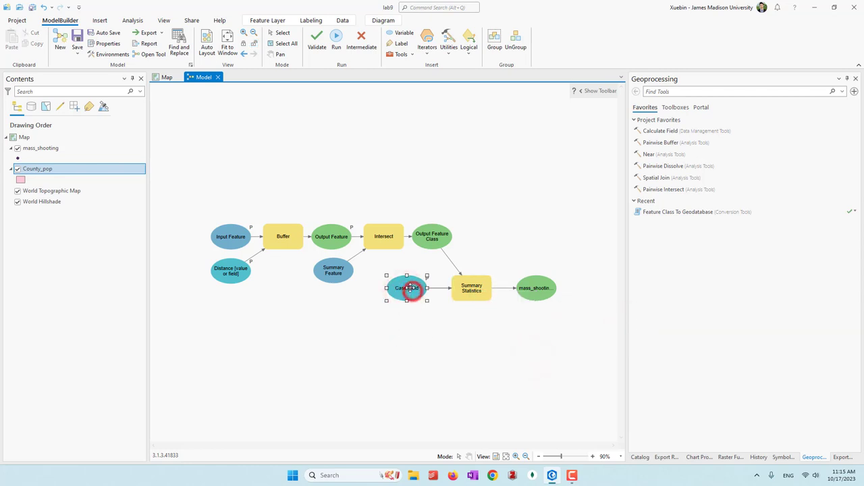
pyautogui.moveTo(410, 288); pyautogui.dragTo(410, 333)
pyautogui.click(485, 348)
# Check the value stored in the Case Field variable.
pyautogui.click(411, 334)
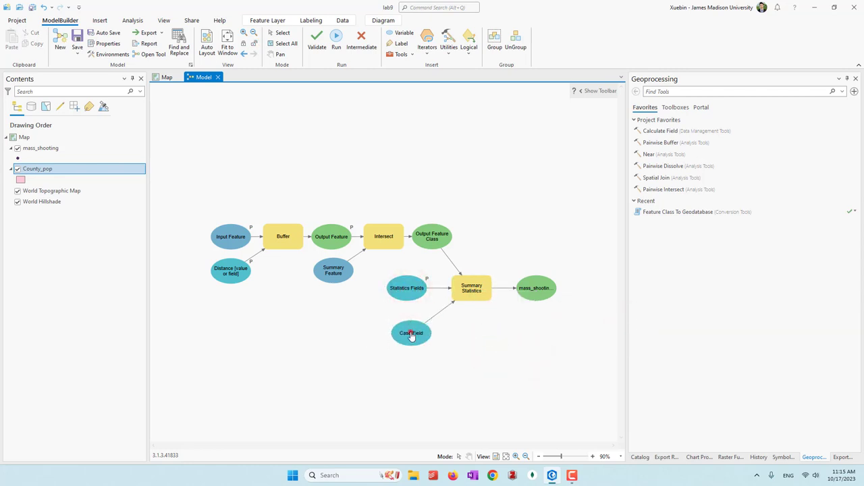
pyautogui.doubleClick(411, 335)
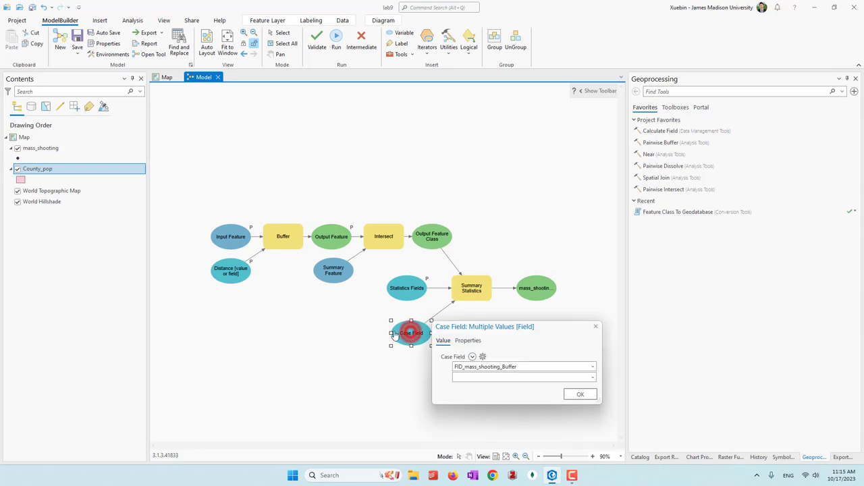
pyautogui.click(597, 328)
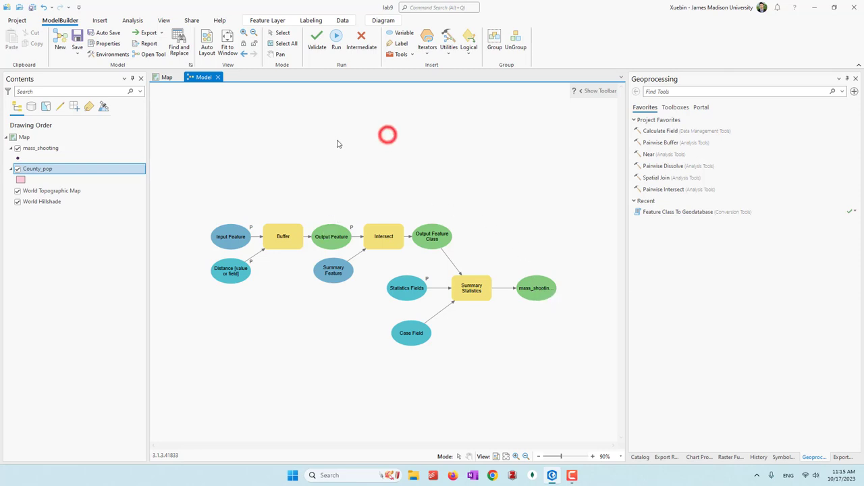
# Find the Join Field (Data Management Tools) tool by searching for "join" and add it to the model.
pyautogui.click(412, 55)
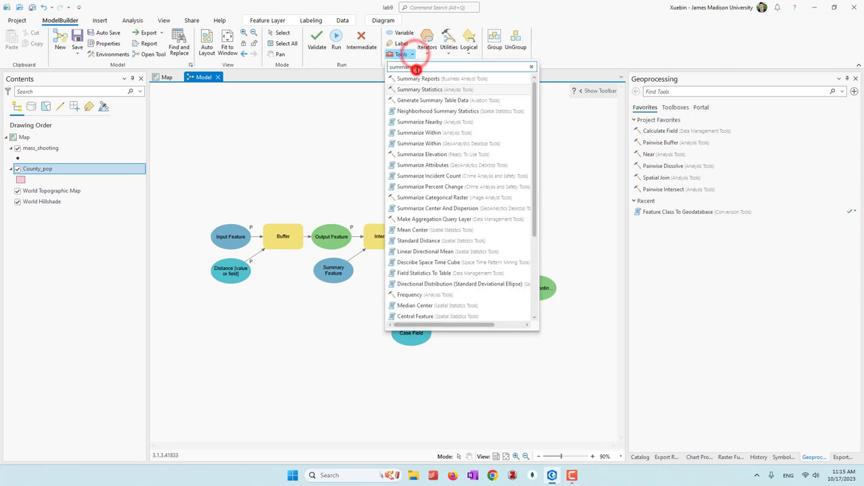
pyautogui.doubleClick(417, 70)
pyautogui.write('join')
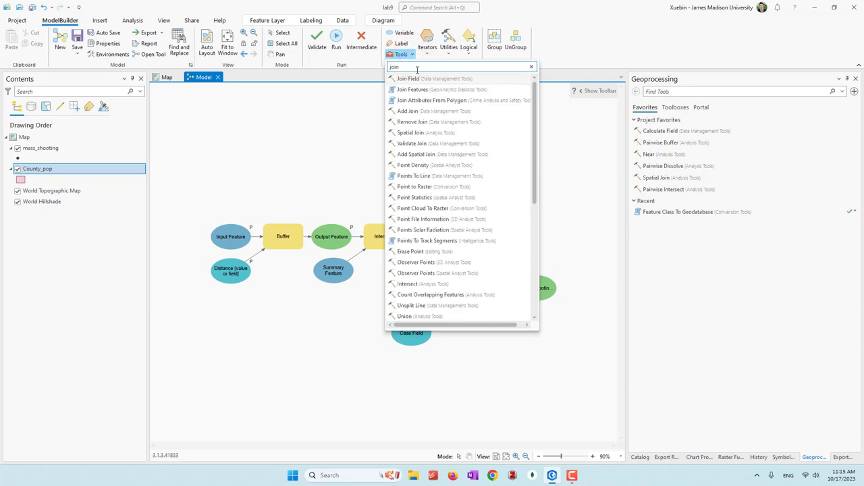
pyautogui.click(430, 79)
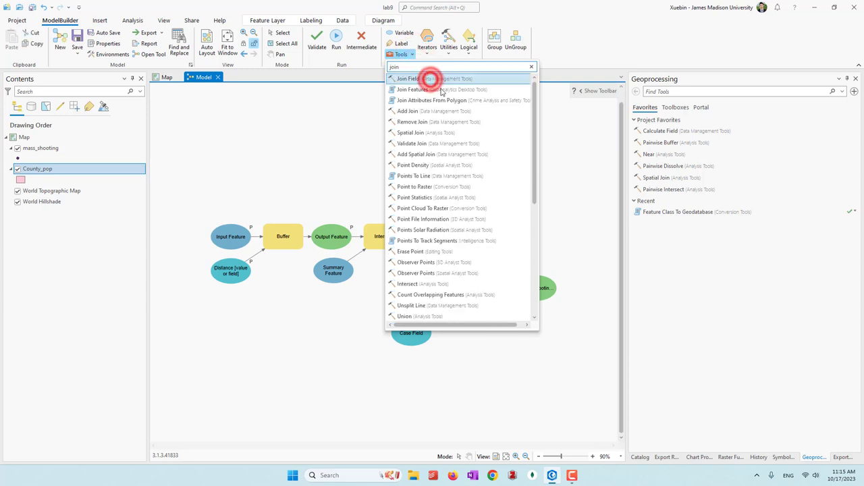
pyautogui.click(596, 154)
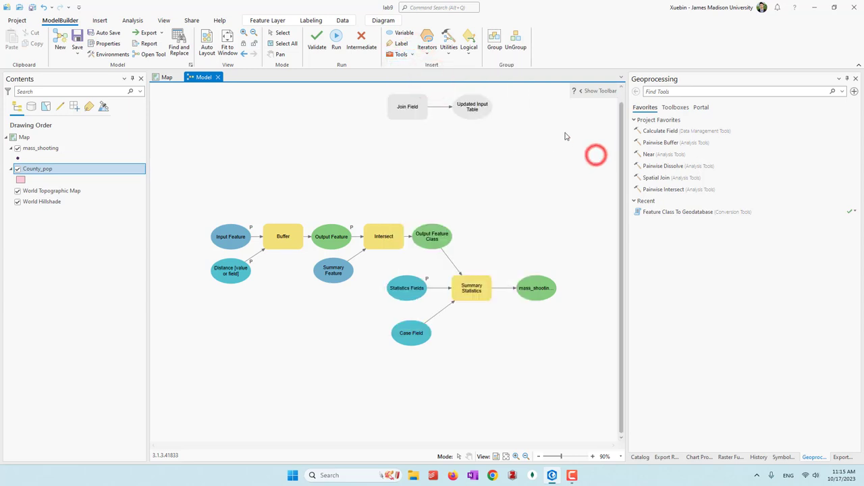
pyautogui.doubleClick(406, 108)
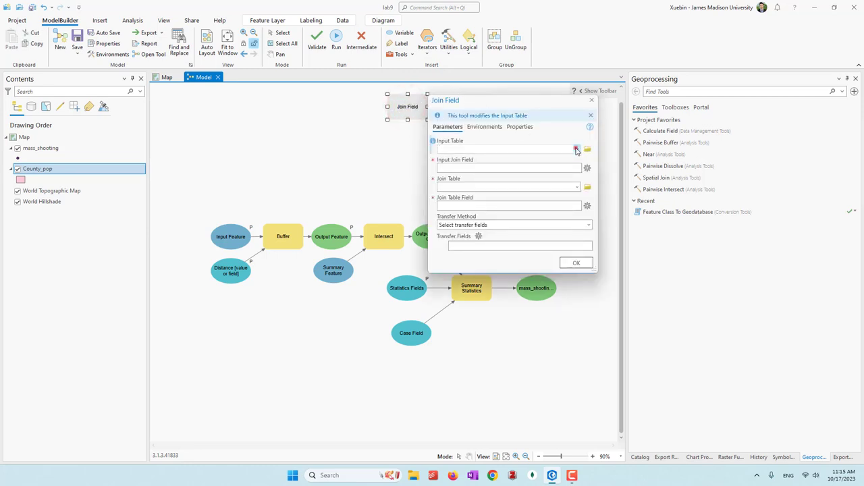
pyautogui.click(576, 149)
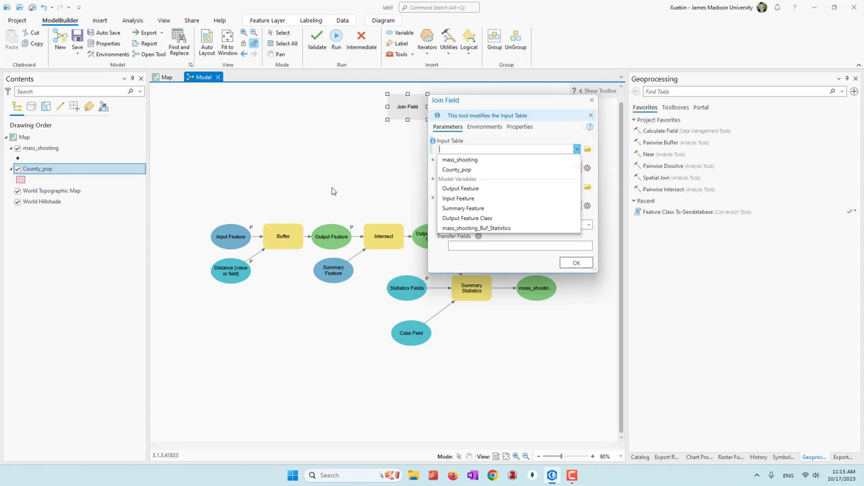
pyautogui.click(592, 100)
pyautogui.moveTo(338, 242); pyautogui.dragTo(528, 290)
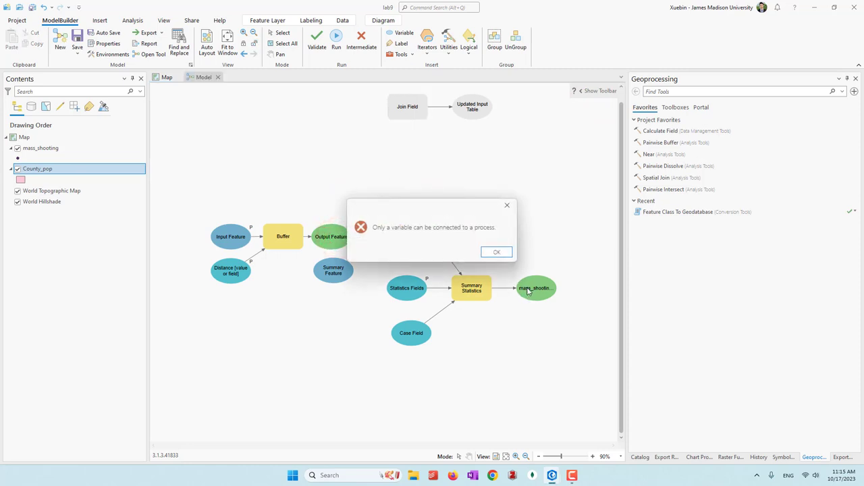
pyautogui.click(490, 253)
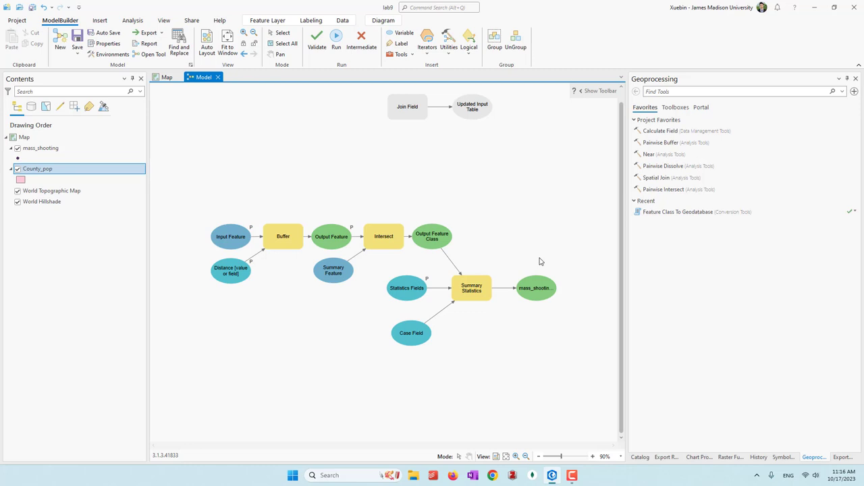
# Connect the Summary Statistics output to Join Field as the Join Table and the buffer's Output Feature as the Input Table.
pyautogui.moveTo(538, 289); pyautogui.dragTo(408, 115)
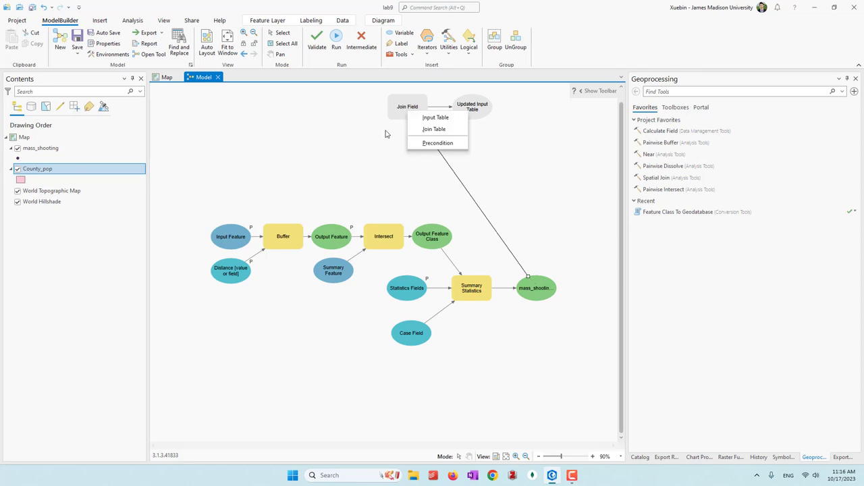
pyautogui.click(415, 129)
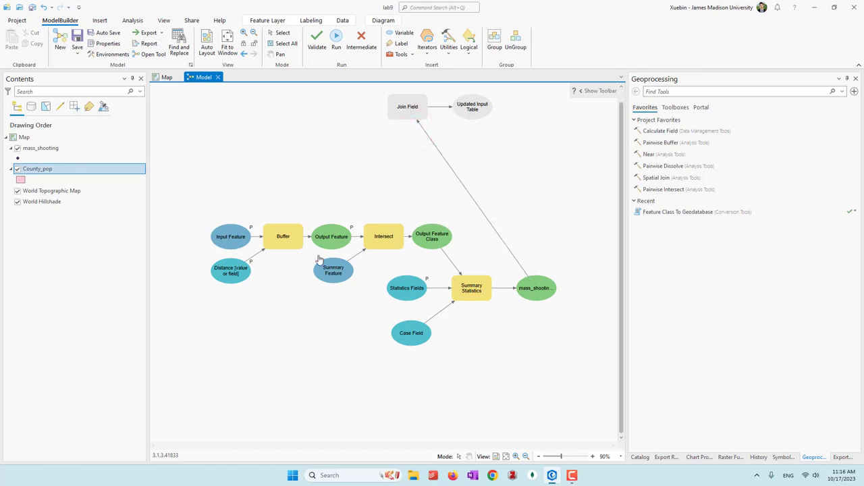
pyautogui.moveTo(331, 242); pyautogui.dragTo(402, 117)
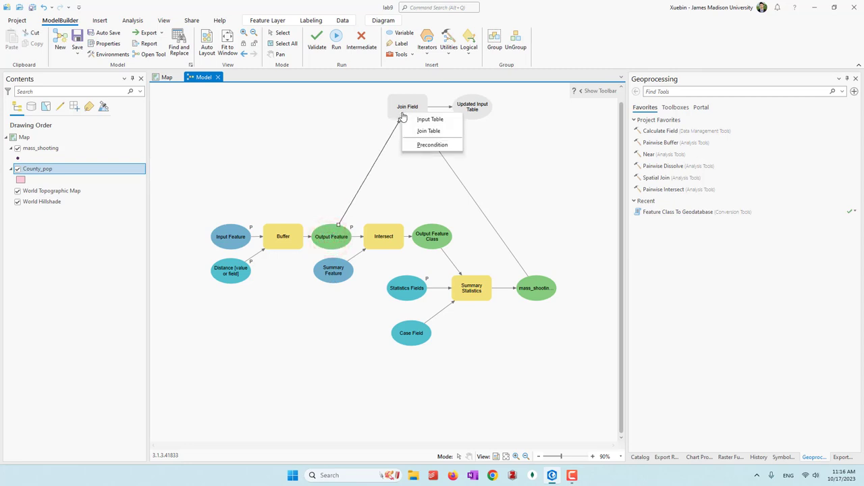
pyautogui.click(408, 119)
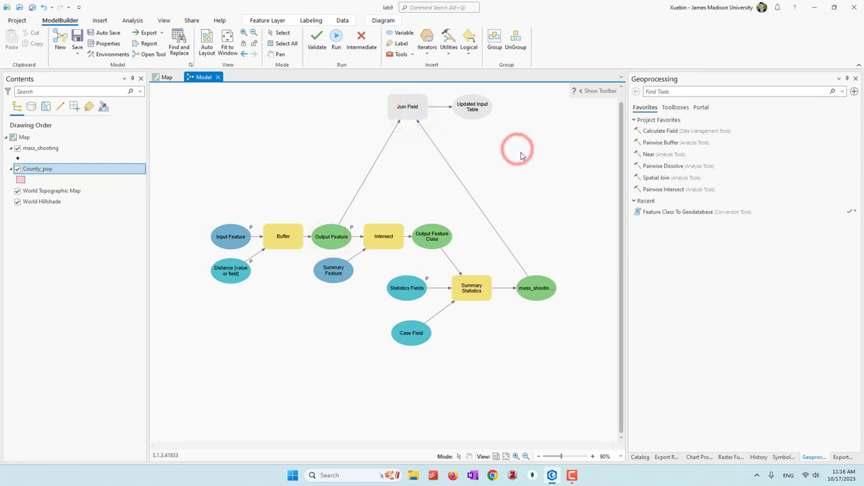
# Set Join Field's Input Join Field to OBJECTID and its Join Table Field to FID_mass_shooting_Buffer.
pyautogui.doubleClick(407, 108)
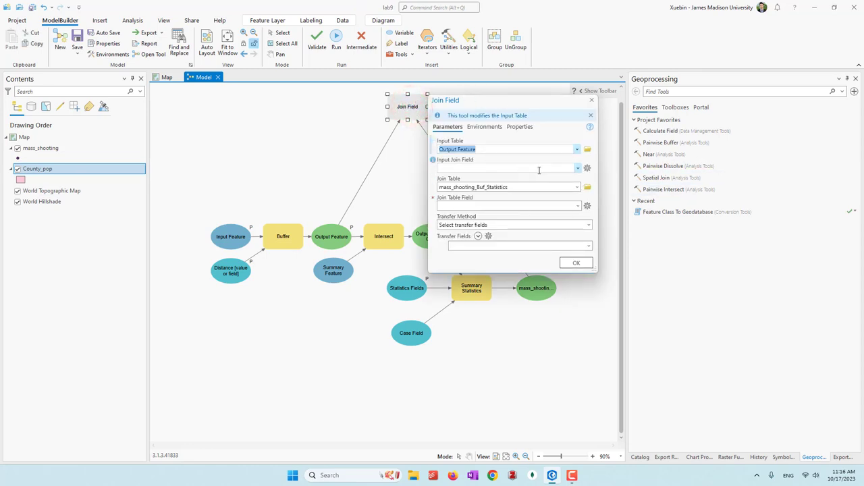
pyautogui.click(577, 169)
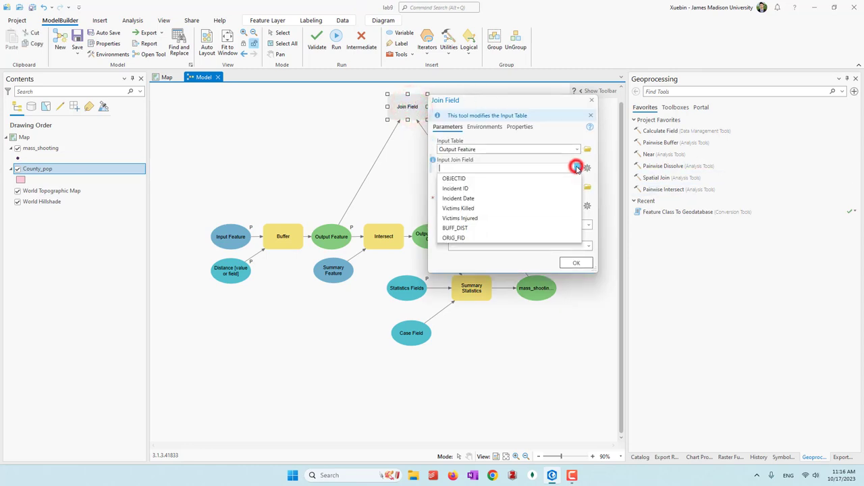
pyautogui.click(472, 177)
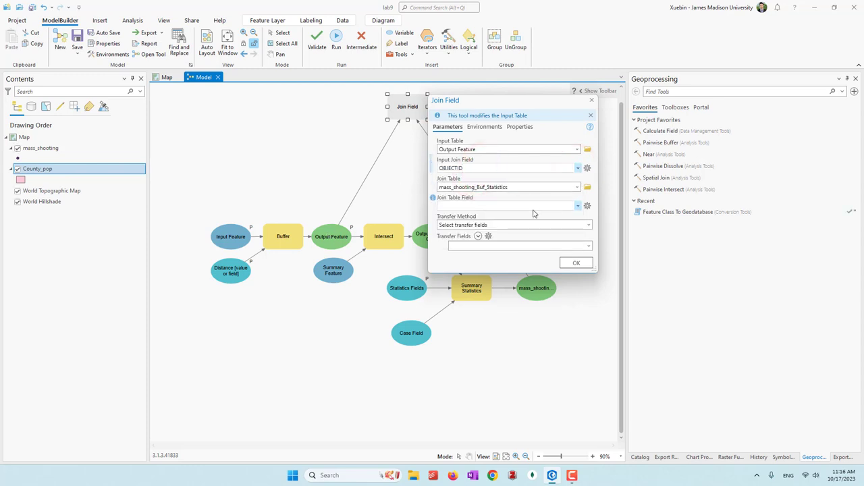
pyautogui.click(577, 205)
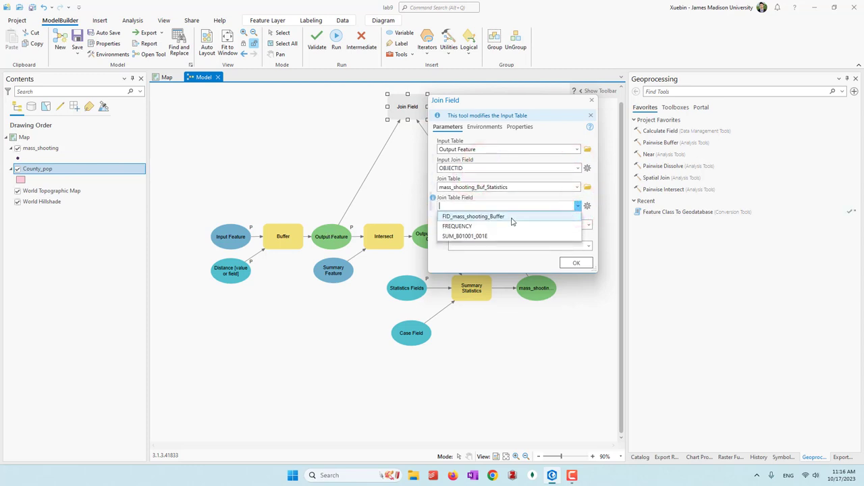
pyautogui.click(511, 217)
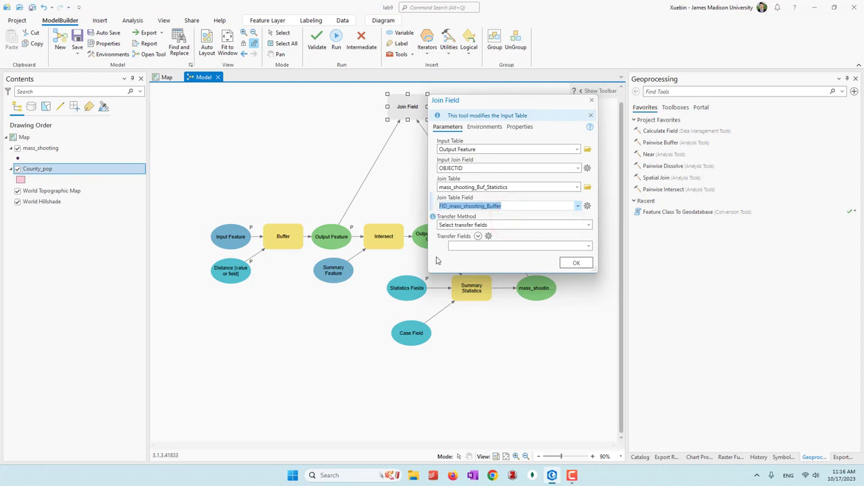
pyautogui.click(578, 263)
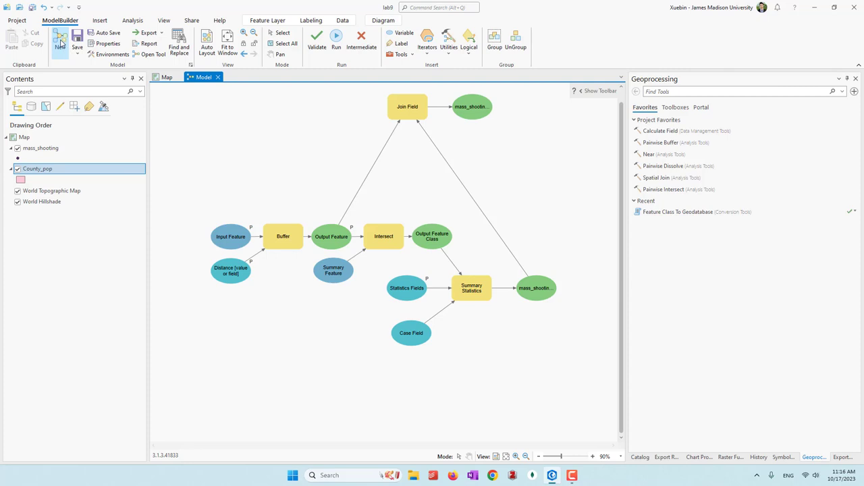
# Apply the automatic layout to the model diagram and save the model.
pyautogui.click(208, 43)
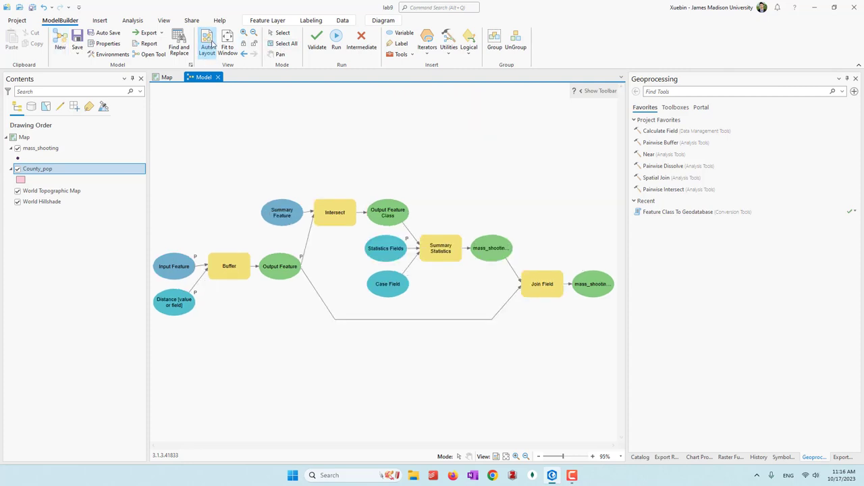
pyautogui.click(77, 37)
pyautogui.click(480, 150)
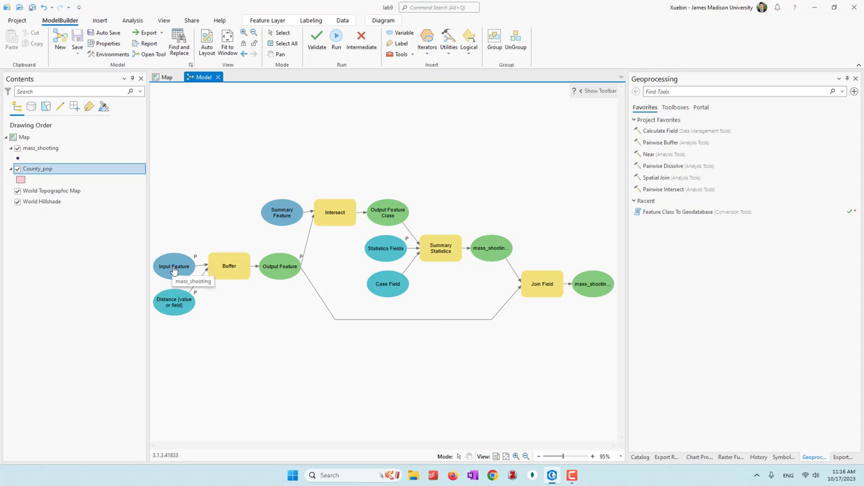
# Review the model's flow from the Buffer tool through Intersect and Summary Statistics to Join Field, and show the project's catalog.
pyautogui.moveTo(244, 268)
pyautogui.moveTo(279, 220)
pyautogui.moveTo(397, 216)
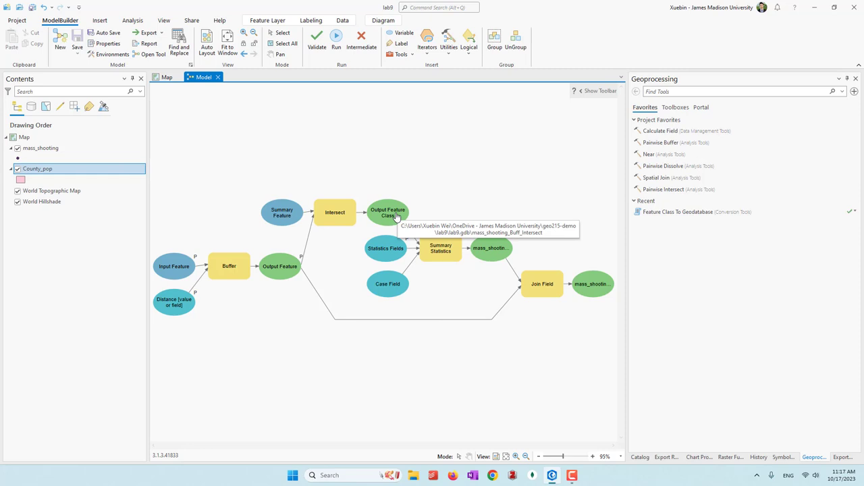
pyautogui.click(439, 248)
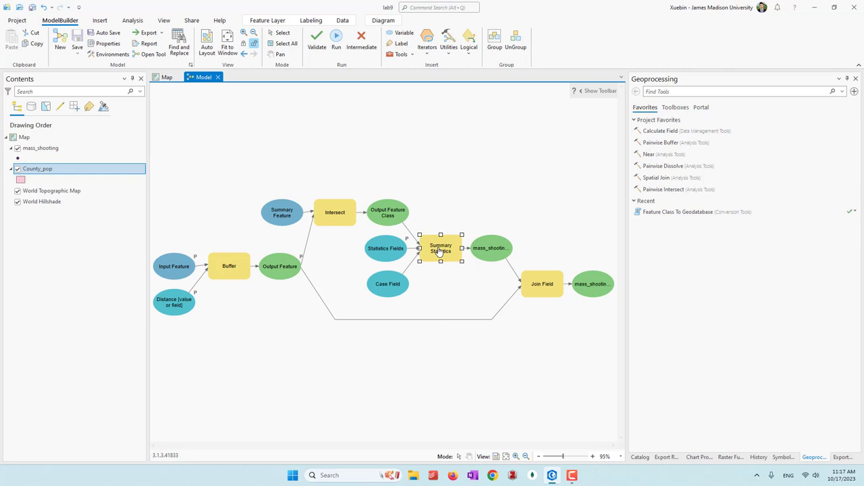
pyautogui.click(552, 291)
pyautogui.click(640, 457)
pyautogui.click(487, 159)
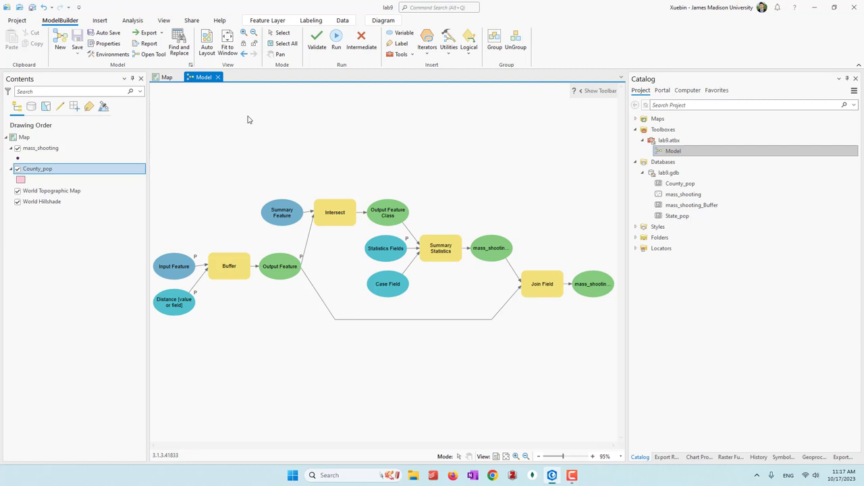
# Mark the Summary Feature variable as a model parameter.
pyautogui.rightClick(282, 215)
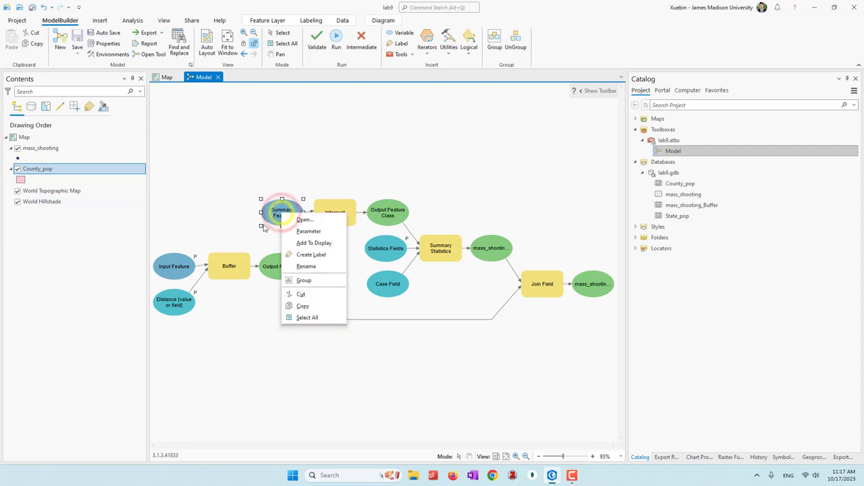
pyautogui.click(298, 232)
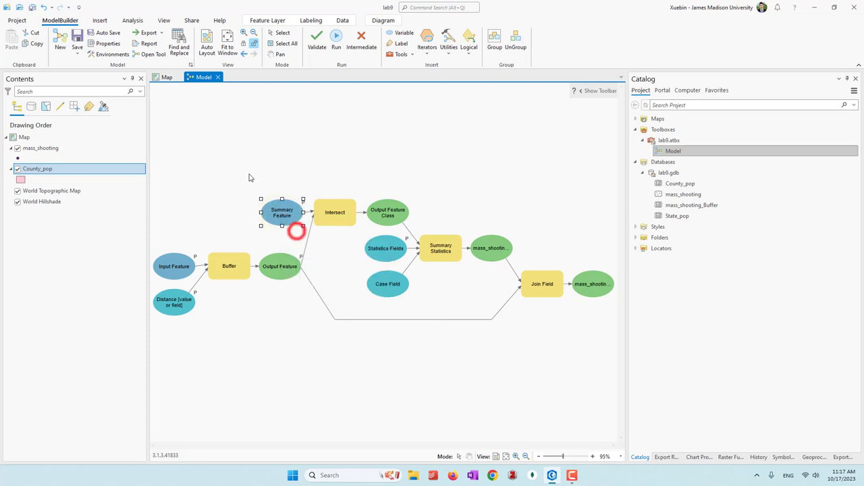
pyautogui.click(255, 166)
# Create a variable from the Join Field tool's Input Join Field parameter.
pyautogui.rightClick(540, 287)
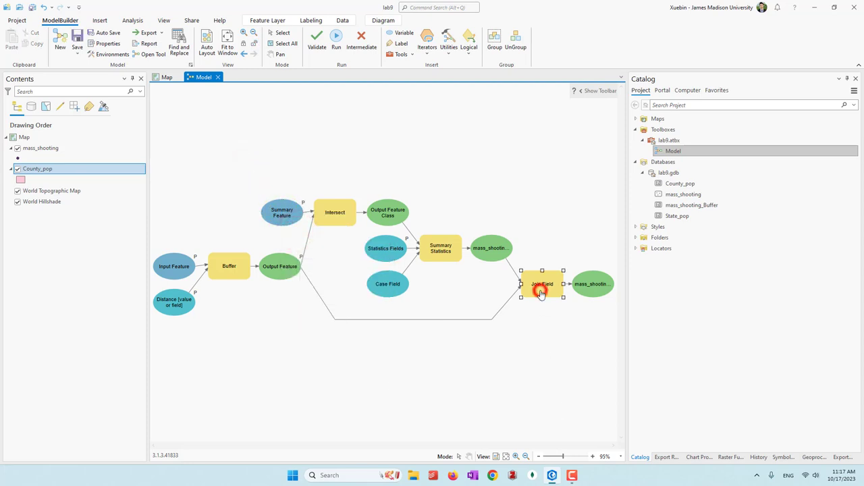
pyautogui.moveTo(578, 326)
pyautogui.moveTo(624, 322)
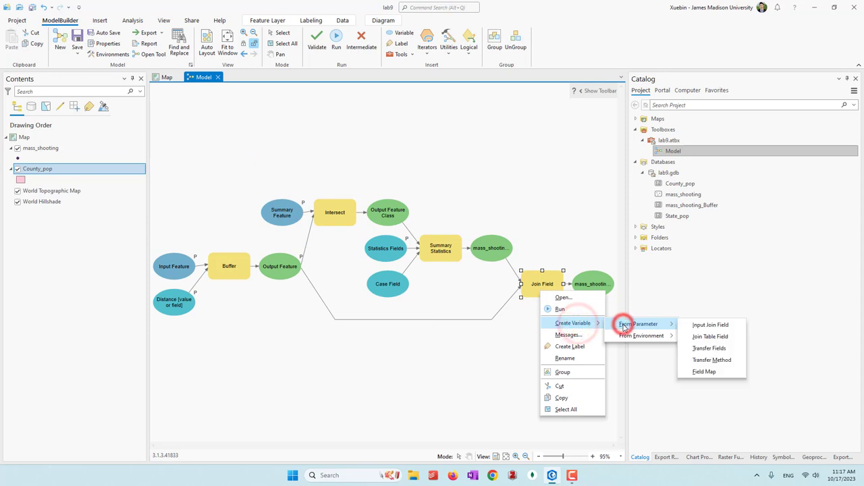
pyautogui.click(714, 324)
pyautogui.click(544, 365)
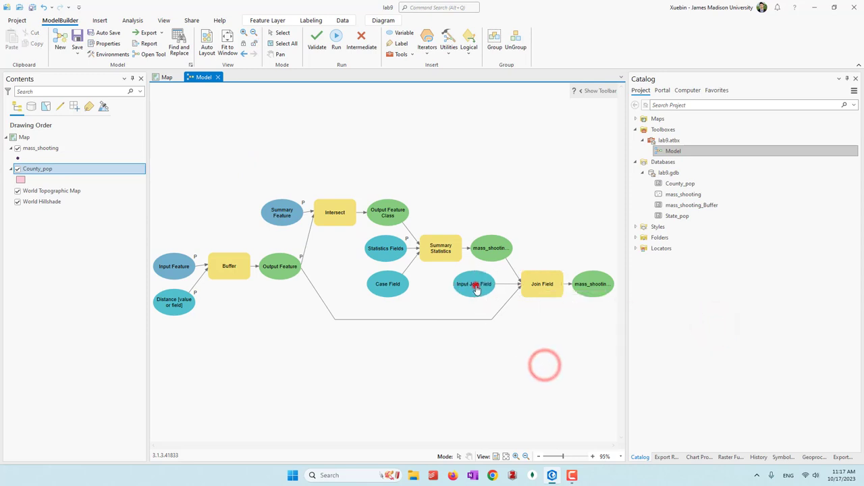
# Check the value stored in the Input Join Field variable and the Join Field tool's parameters.
pyautogui.doubleClick(474, 284)
pyautogui.click(513, 372)
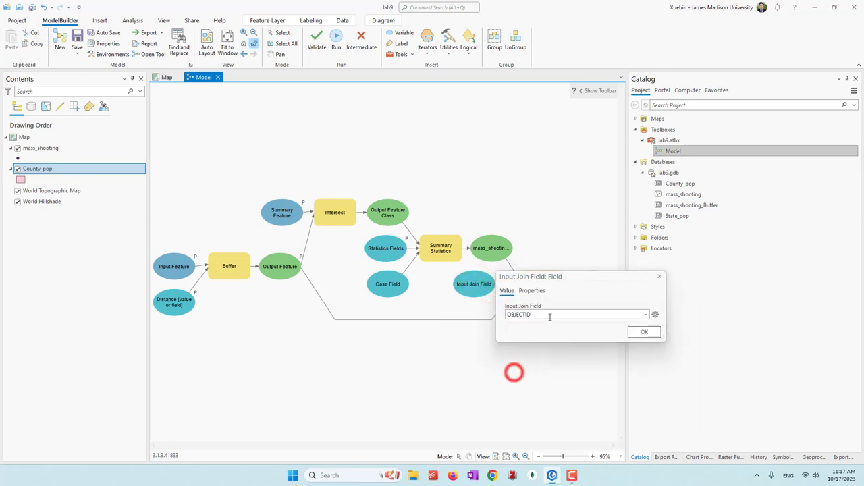
pyautogui.click(645, 331)
pyautogui.doubleClick(549, 289)
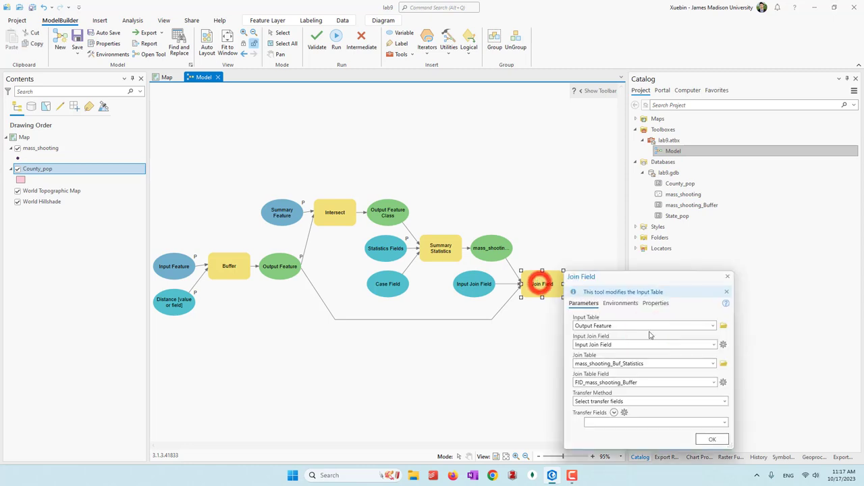
pyautogui.click(727, 279)
# Create a variable from the Join Field tool's Join Table Field parameter and place it below the Input Join Field variable.
pyautogui.rightClick(540, 285)
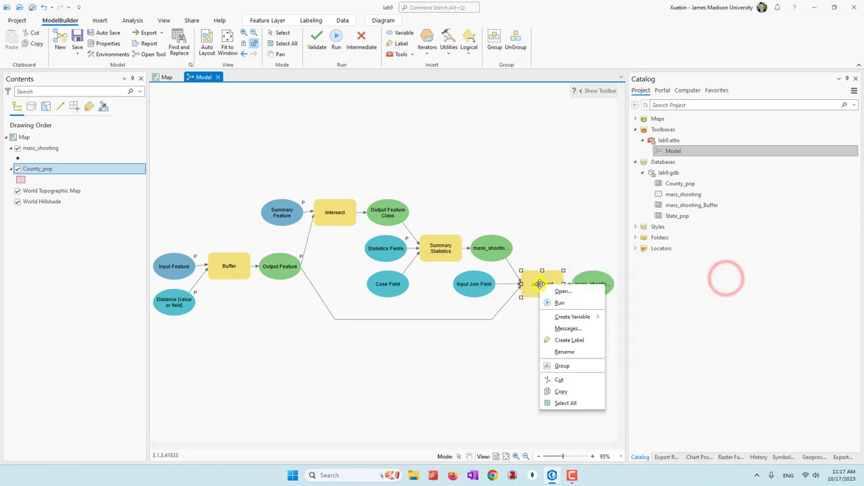
pyautogui.click(587, 317)
pyautogui.click(625, 318)
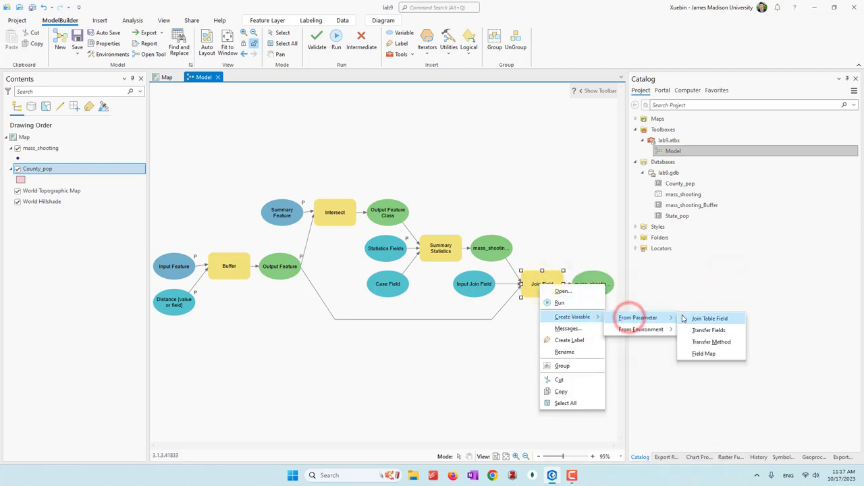
pyautogui.click(708, 320)
pyautogui.click(527, 401)
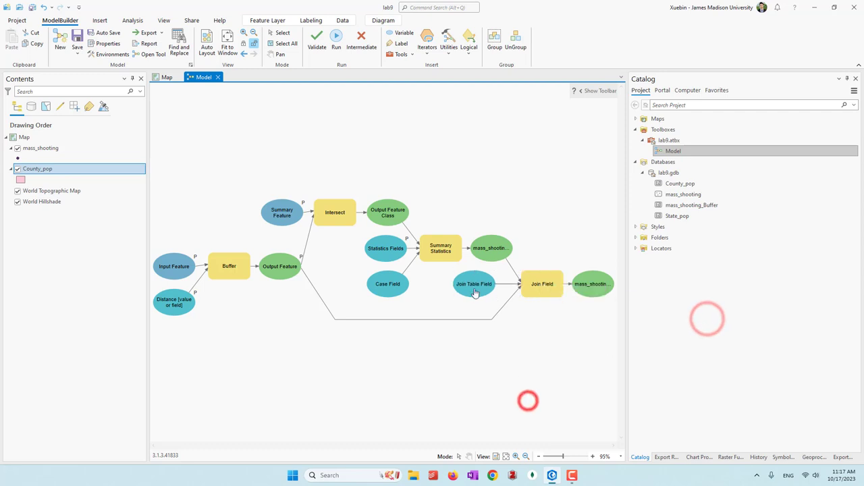
pyautogui.moveTo(474, 283); pyautogui.dragTo(487, 353)
pyautogui.click(554, 351)
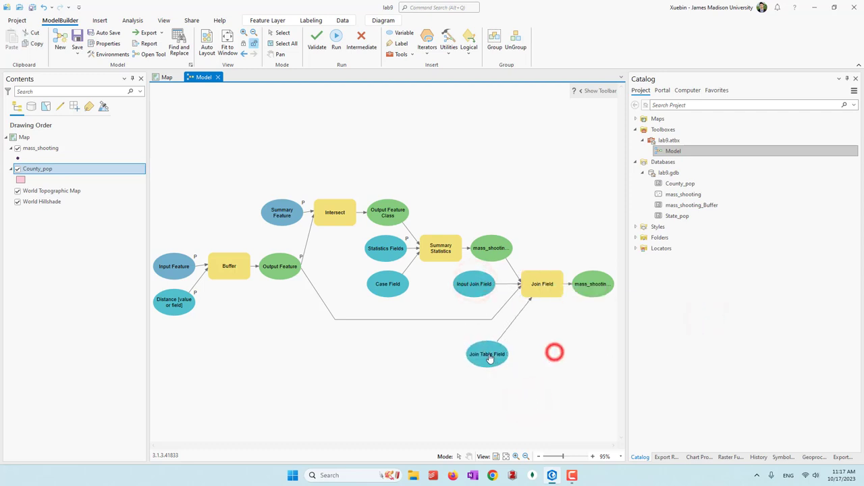
# Check the value stored in the Join Table Field variable.
pyautogui.doubleClick(487, 353)
pyautogui.click(531, 369)
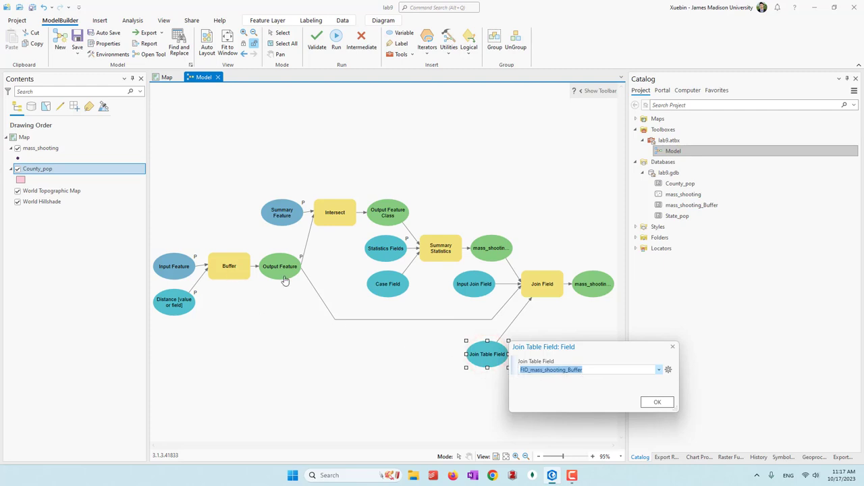
pyautogui.click(672, 345)
pyautogui.click(611, 332)
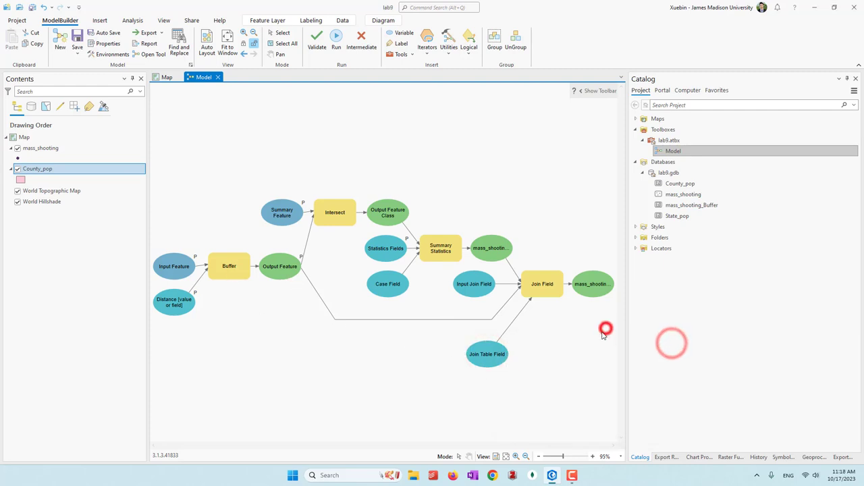
# Save the model and open it as a geoprocessing tool from the lab9.atbx toolbox.
pyautogui.click(78, 35)
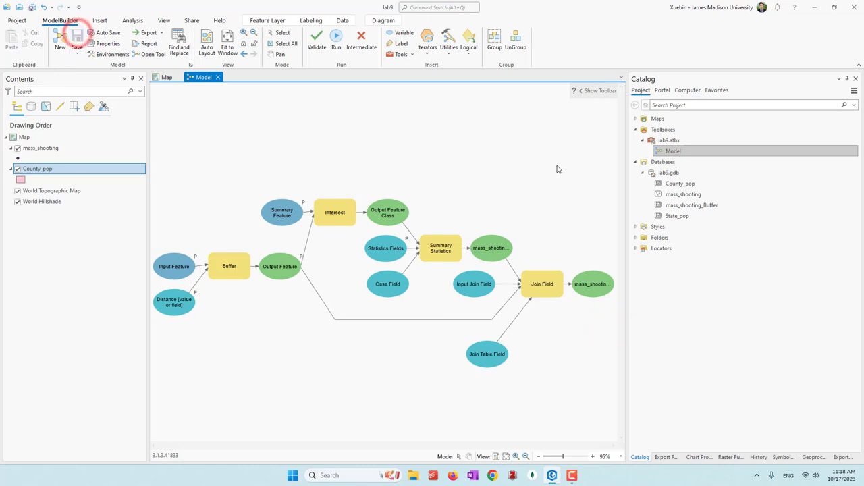
pyautogui.doubleClick(673, 151)
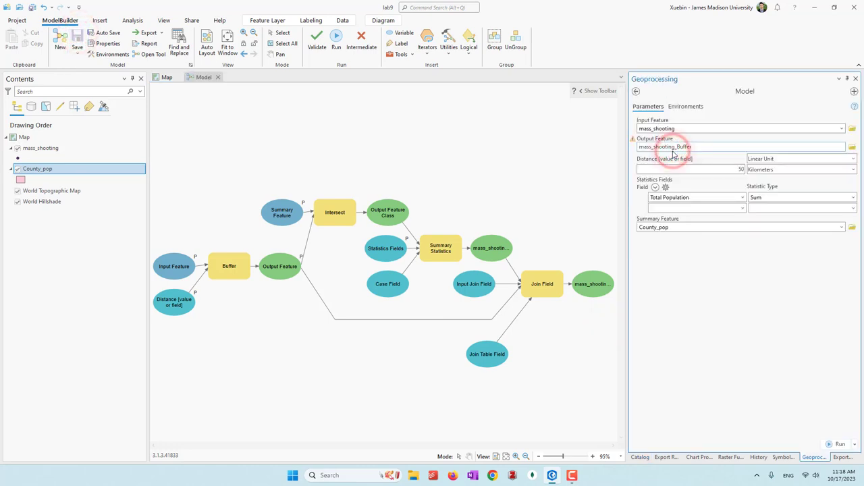
pyautogui.click(710, 326)
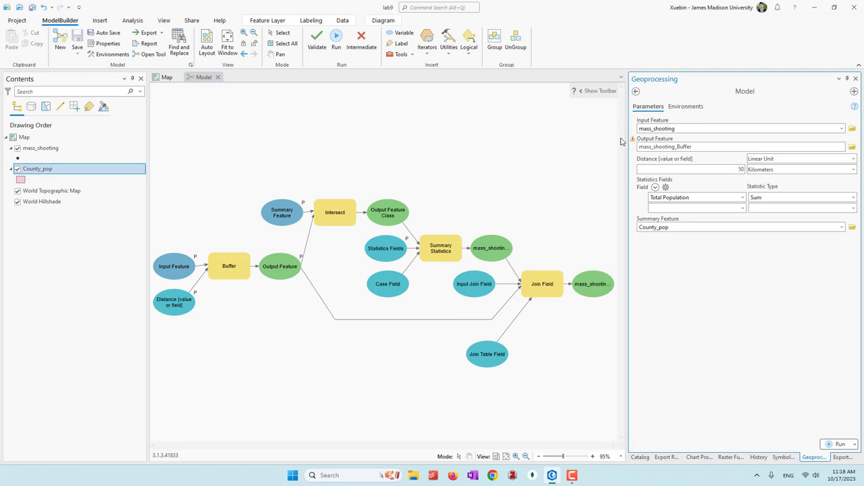
# Examine the model tool's Output Feature warning and the choices offered for its Statistics Fields and Summary Feature parameters.
pyautogui.moveTo(636, 142)
pyautogui.click(743, 198)
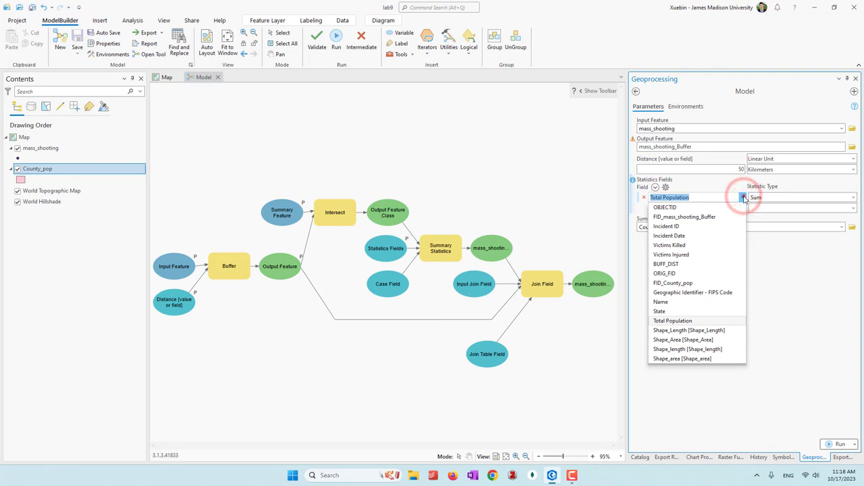
pyautogui.click(742, 197)
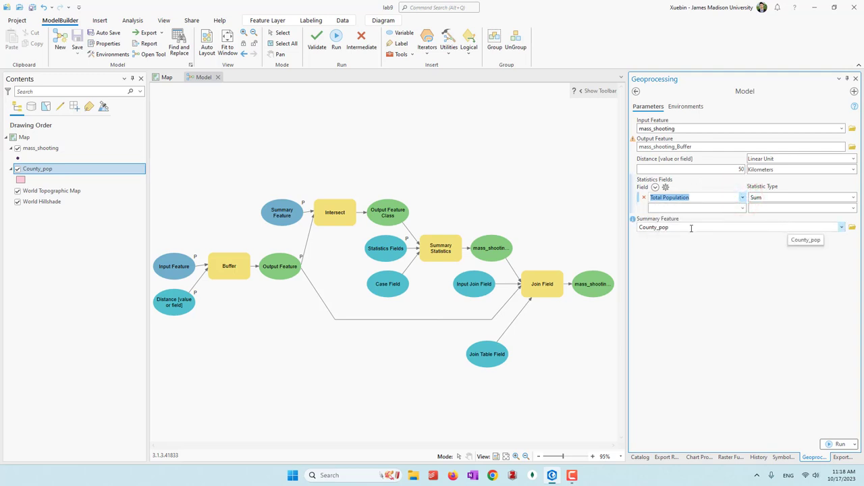
pyautogui.click(842, 229)
pyautogui.click(840, 227)
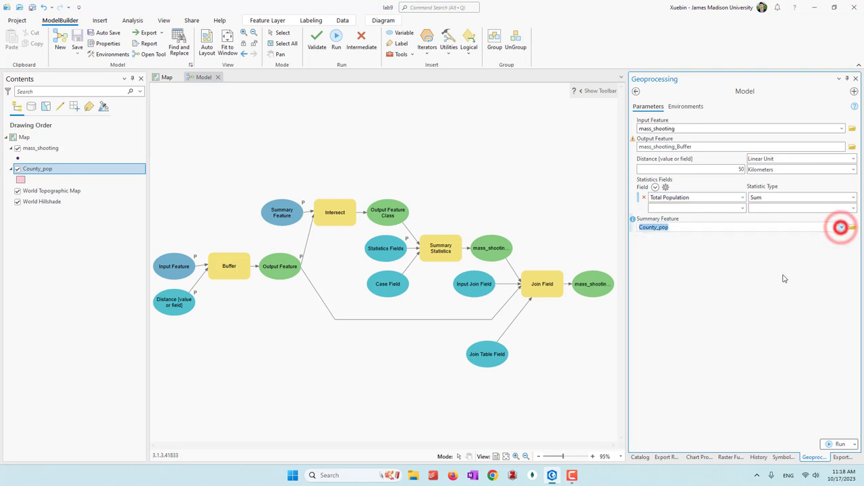
pyautogui.click(714, 316)
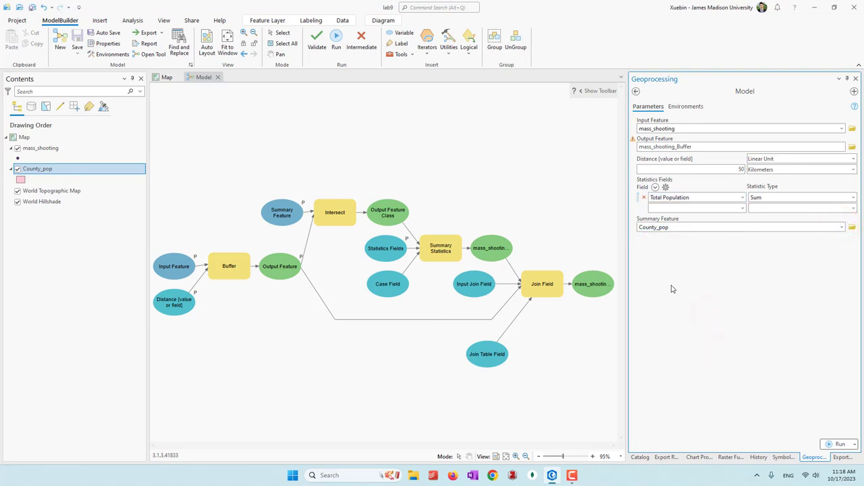
# Run the model tool on mass_shooting and review its run details and messages.
pyautogui.click(838, 445)
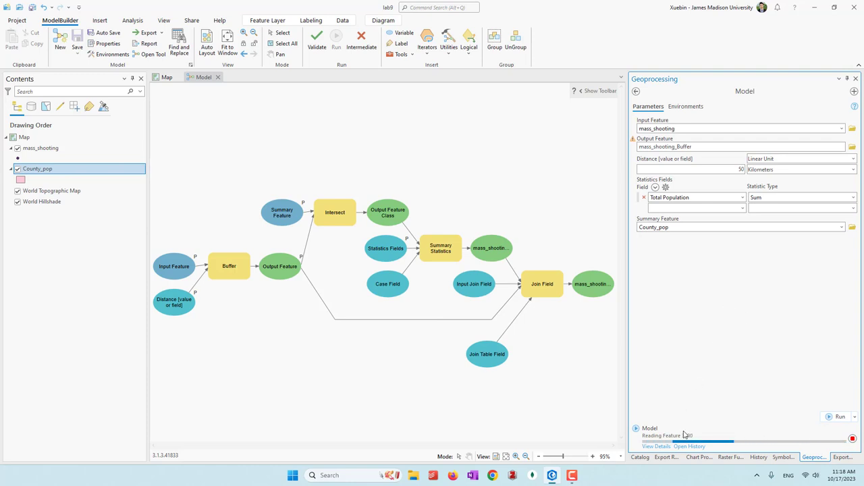
pyautogui.click(658, 446)
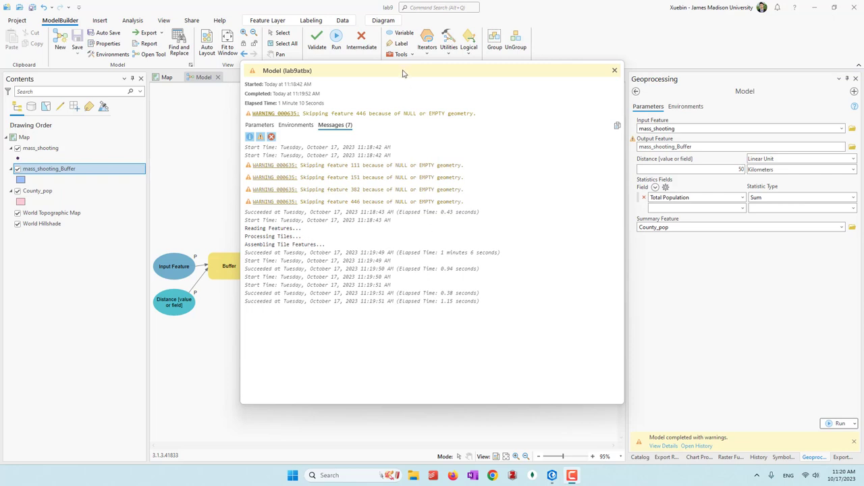
pyautogui.click(614, 71)
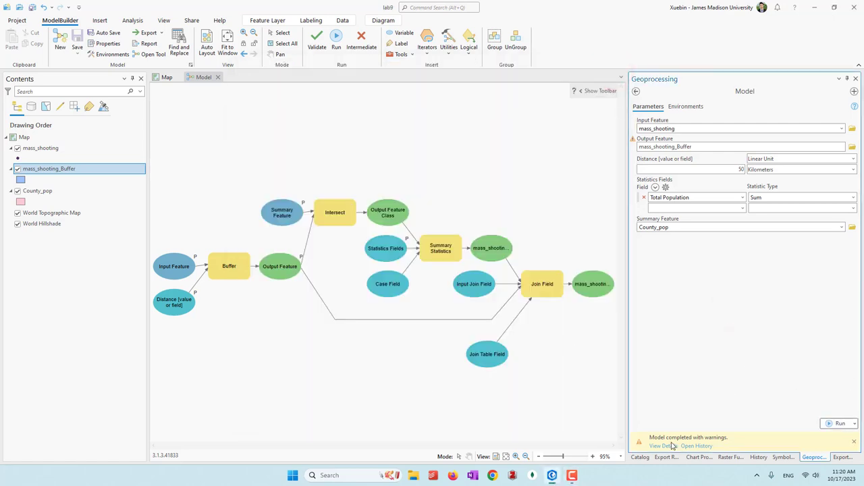
# Check the lab9.gdb geodatabase for the mass_shooting_Buffer feature class.
pyautogui.click(639, 457)
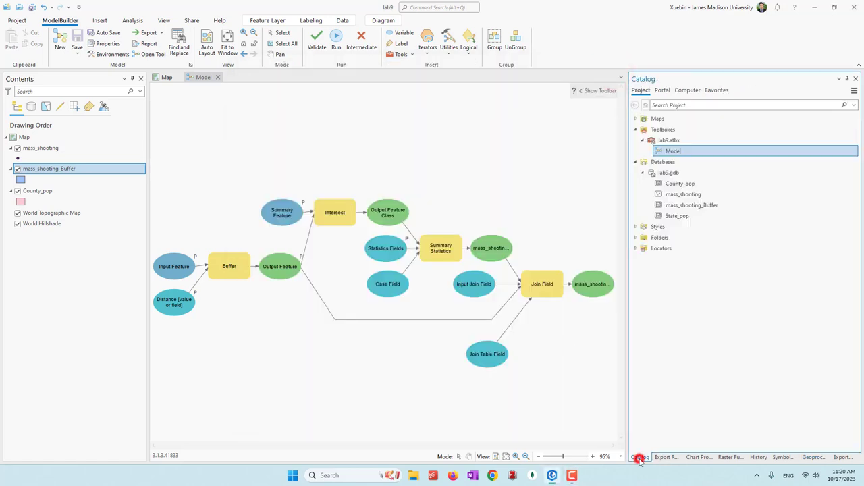
pyautogui.rightClick(672, 174)
pyautogui.click(681, 181)
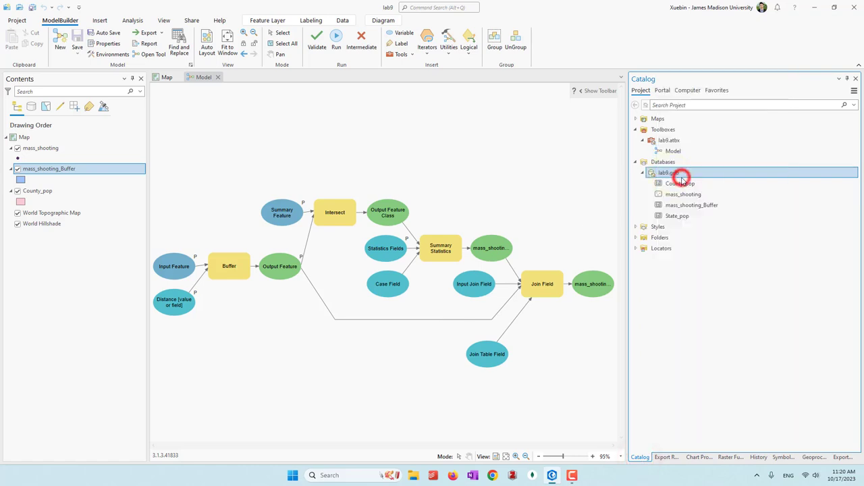
pyautogui.click(703, 210)
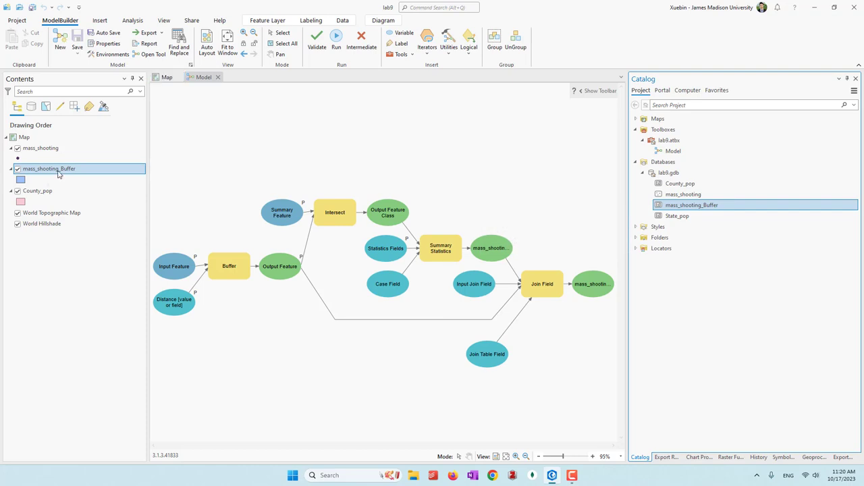
# Inspect the joined population sum field in the mass_shooting_Buffer layer's attribute table on the map, then close the table.
pyautogui.click(167, 77)
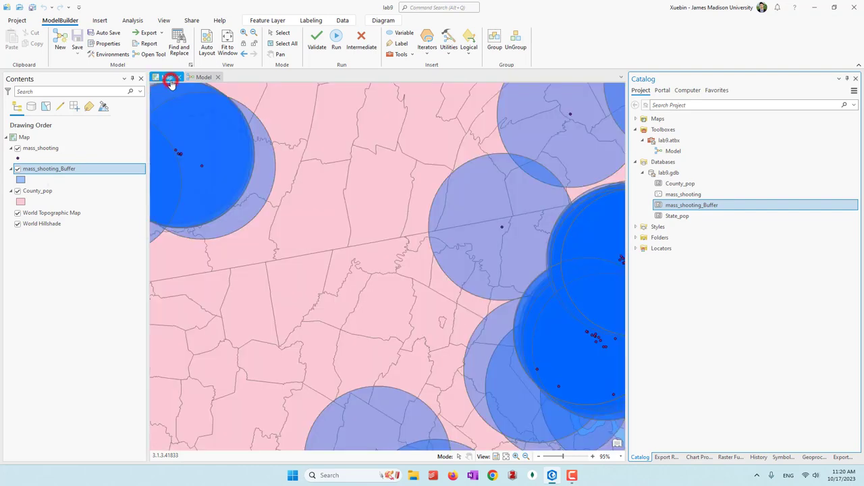
pyautogui.rightClick(54, 169)
pyautogui.click(82, 186)
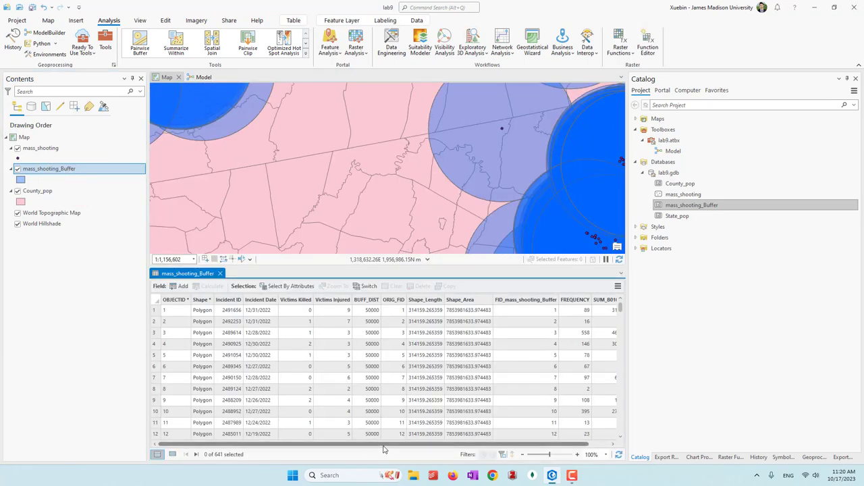
pyautogui.hscroll(1, 382, 444)
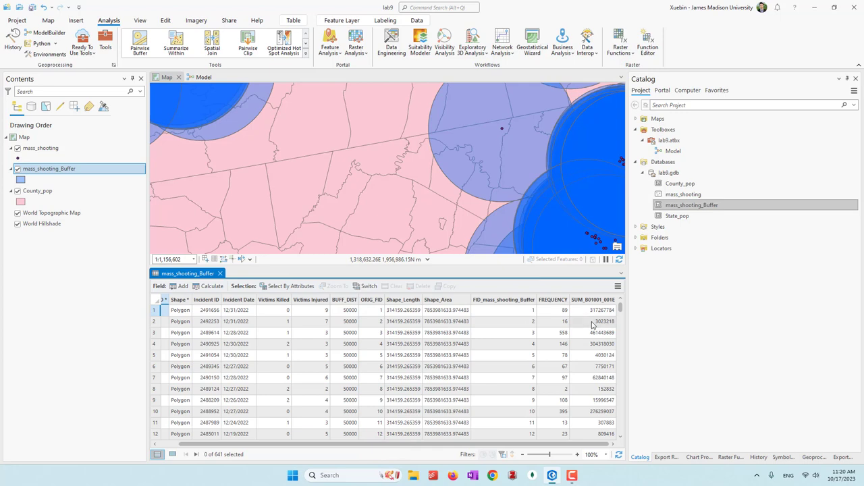
pyautogui.click(220, 274)
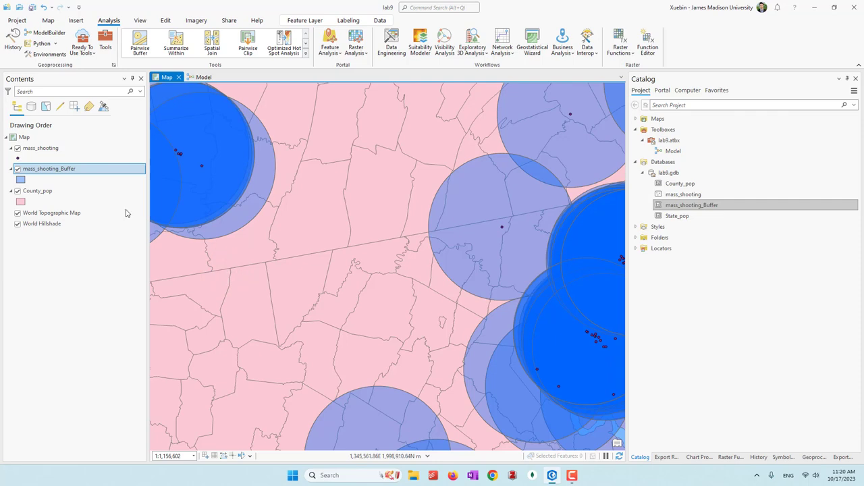
# Permanently delete the mass_shooting_Buffer feature class from lab9.gdb.
pyautogui.click(685, 206)
pyautogui.rightClick(686, 208)
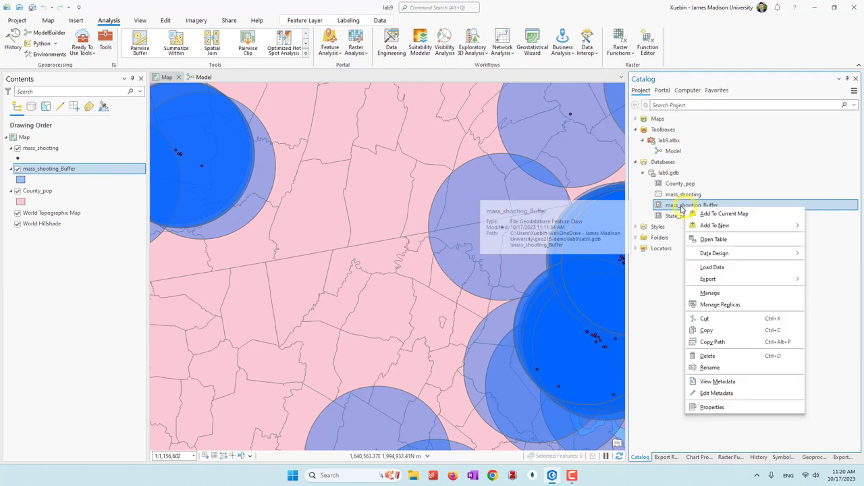
pyautogui.click(705, 356)
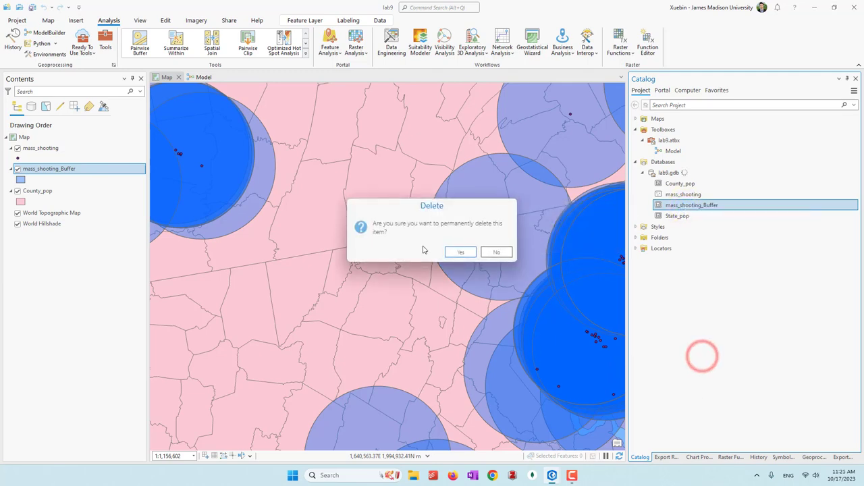
pyautogui.click(465, 252)
# Return to the model and check the path stored in the Output Feature variable.
pyautogui.click(203, 77)
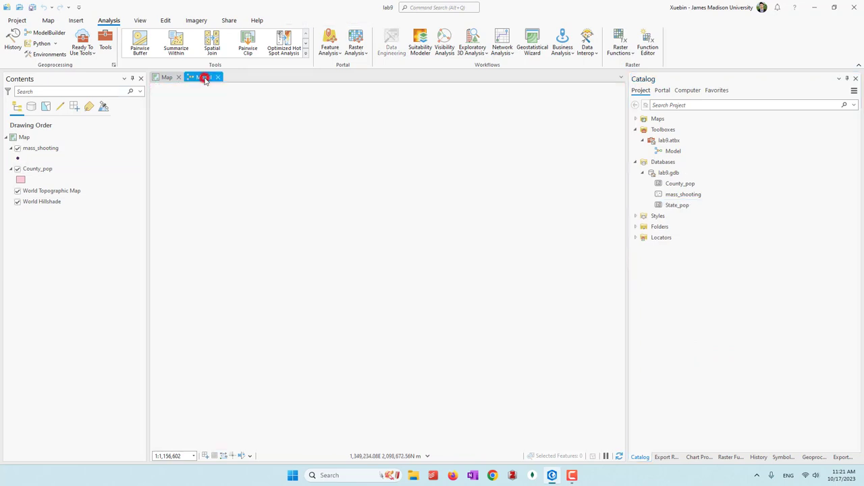
pyautogui.click(283, 404)
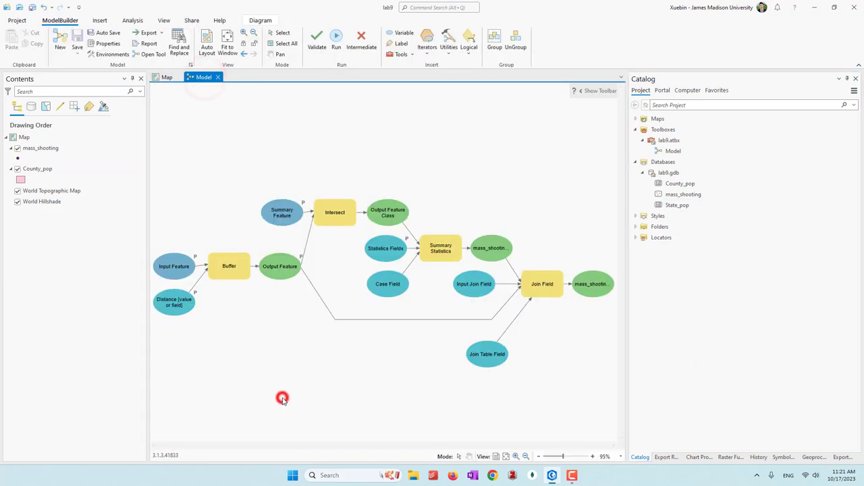
pyautogui.doubleClick(284, 269)
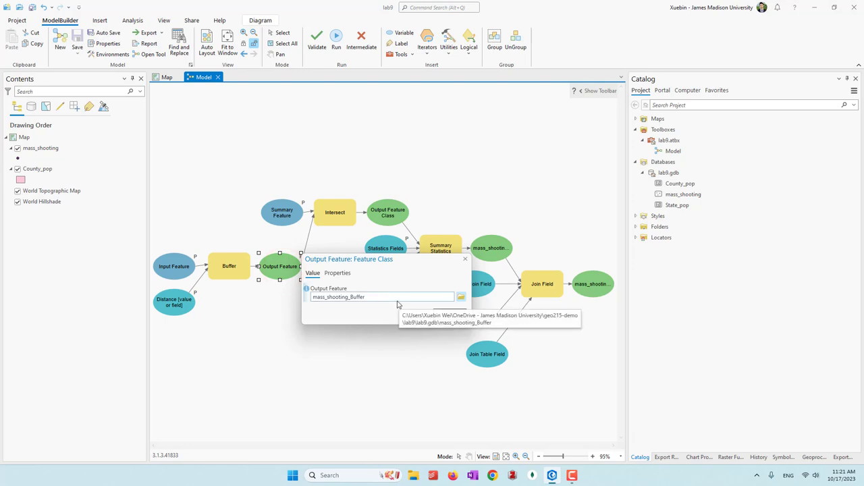
pyautogui.click(465, 260)
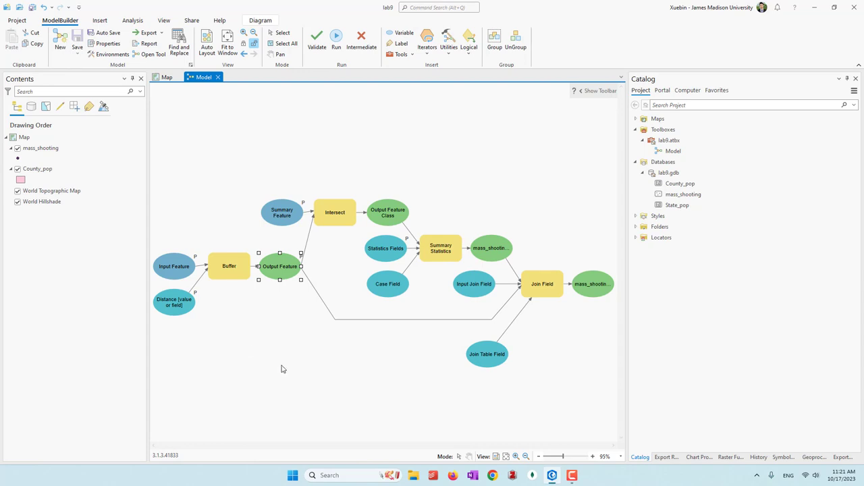
# Check the field names stored in the Case Field and Input Join Field variables.
pyautogui.doubleClick(378, 290)
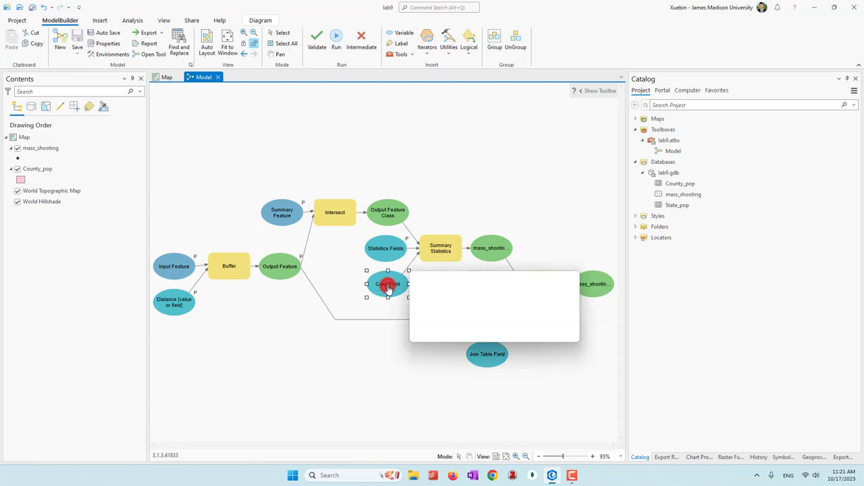
pyautogui.click(470, 319)
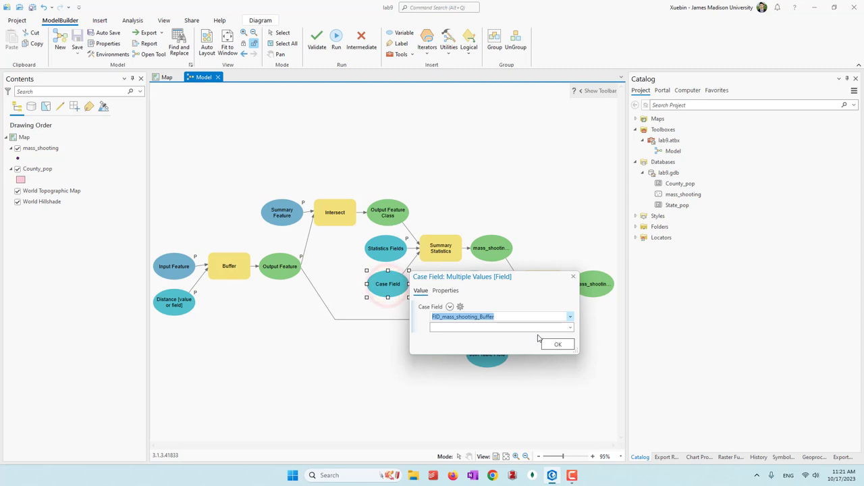
pyautogui.click(457, 319)
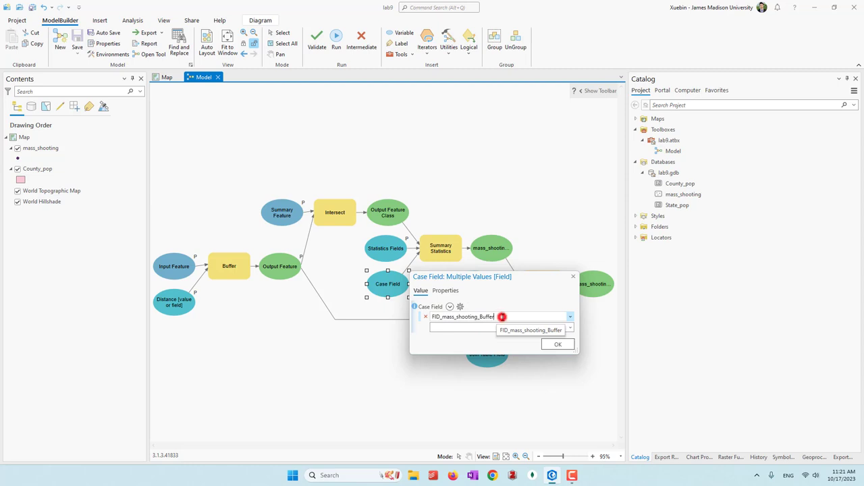
pyautogui.click(573, 276)
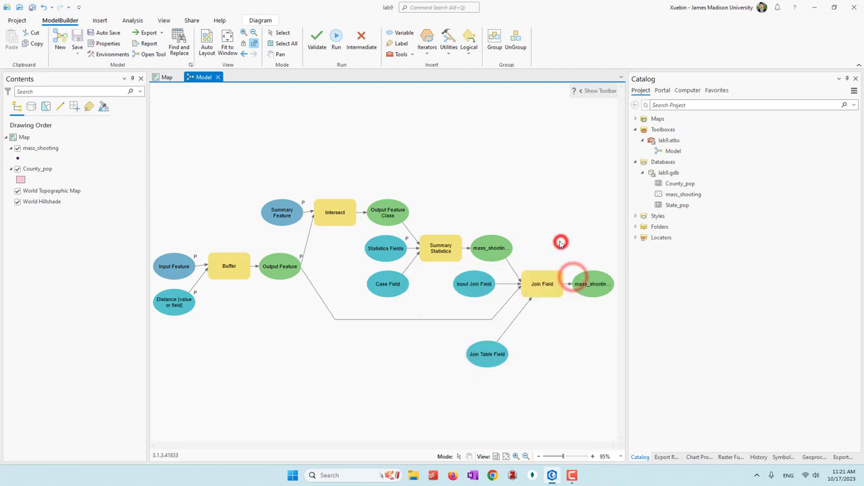
pyautogui.doubleClick(463, 283)
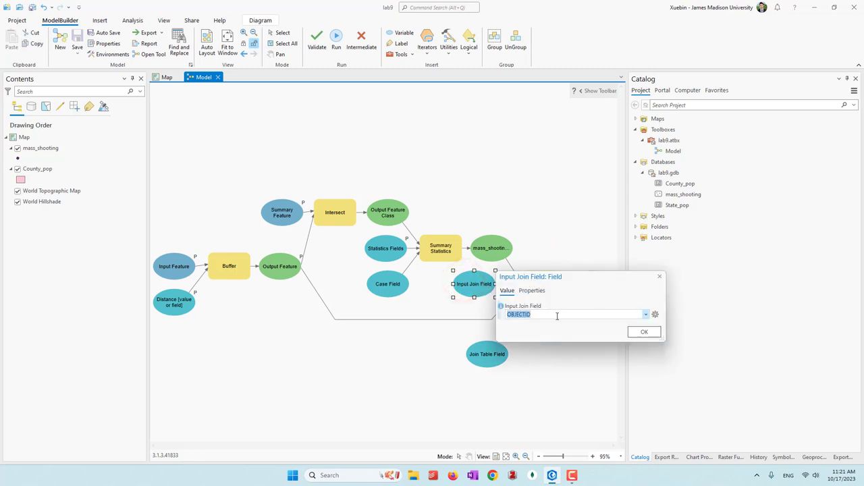
pyautogui.click(659, 277)
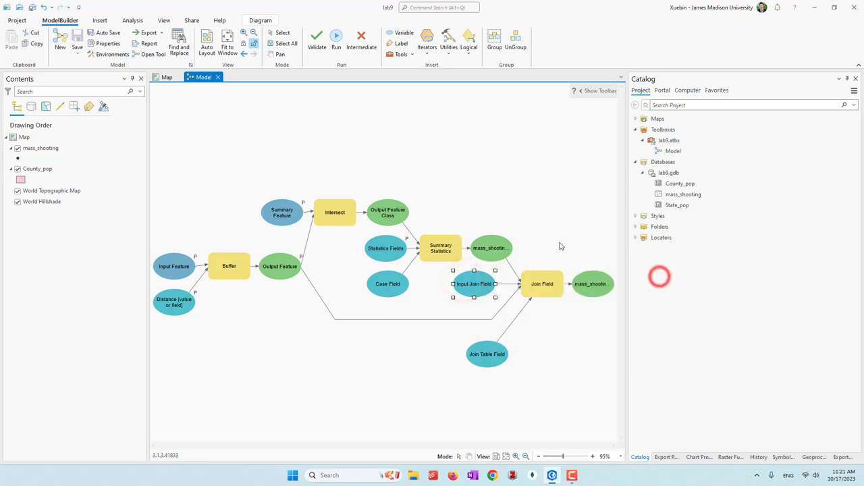
pyautogui.click(560, 241)
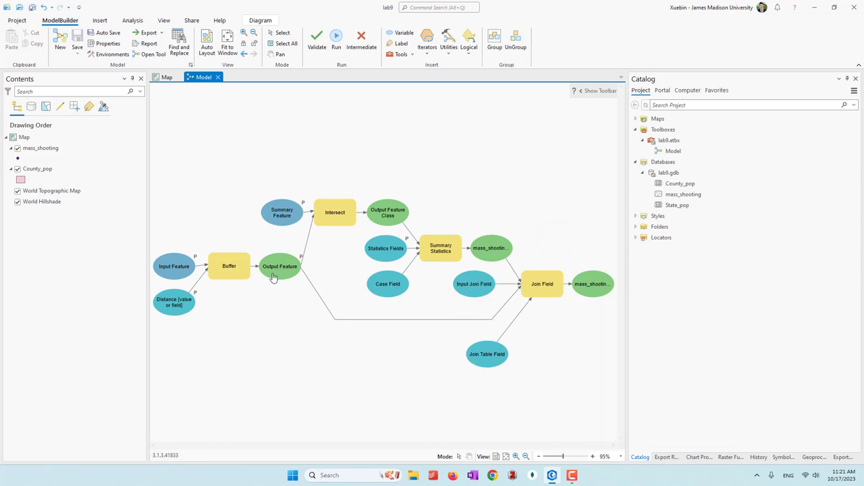
# Examine the buffer name portion of the Join Table Field variable's value.
pyautogui.doubleClick(488, 354)
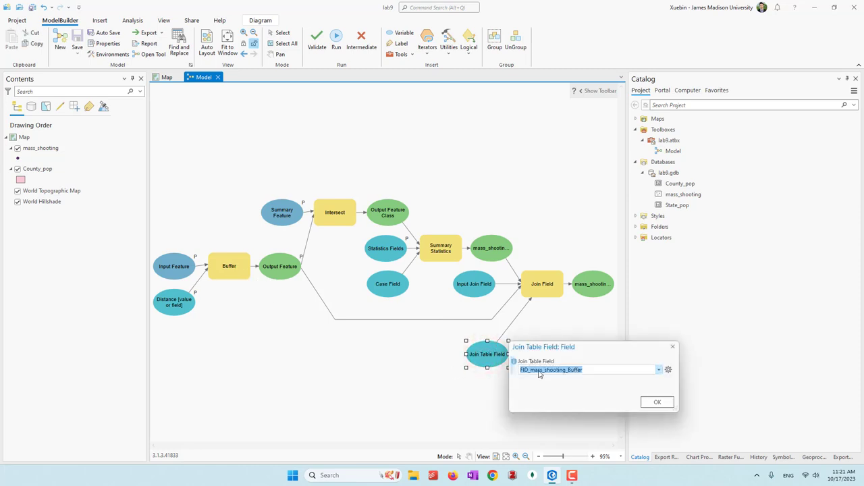
pyautogui.click(530, 371)
pyautogui.doubleClick(531, 371)
pyautogui.click(588, 371)
pyautogui.doubleClick(529, 370)
pyautogui.click(592, 370)
pyautogui.click(657, 403)
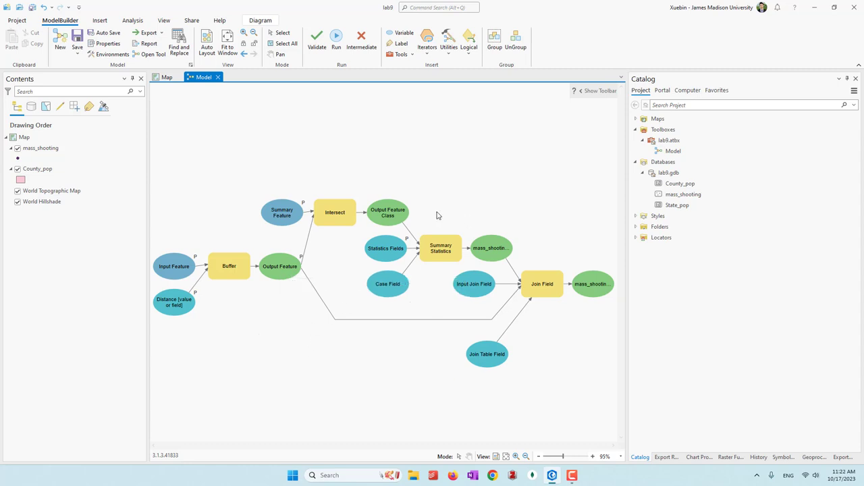
# Add a Parse Path utility fed by the Buffer's Output Feature variable and automatically rearrange the model diagram.
pyautogui.click(448, 48)
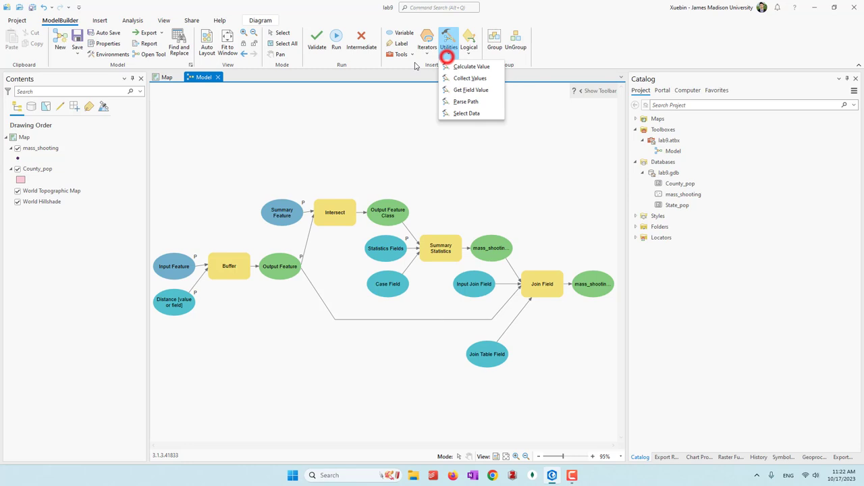
pyautogui.click(466, 101)
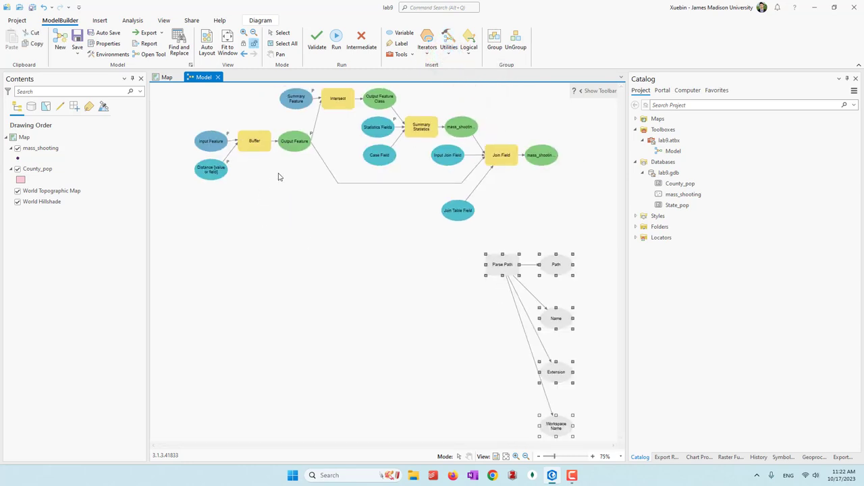
pyautogui.moveTo(295, 146); pyautogui.dragTo(496, 273)
pyautogui.click(517, 276)
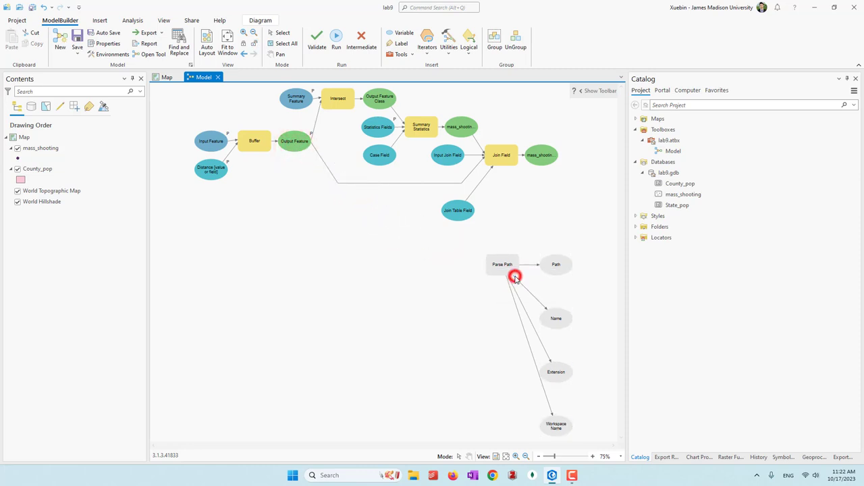
pyautogui.click(207, 42)
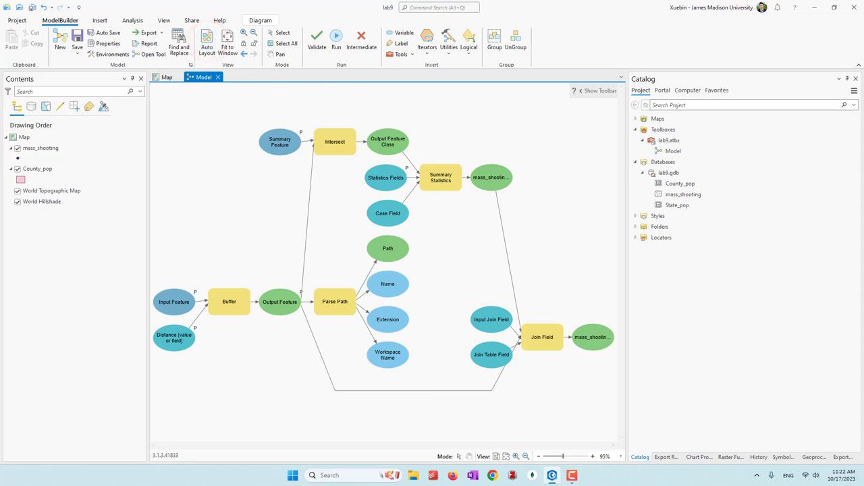
pyautogui.click(451, 244)
# Check the value held by Parse Path's Name output variable.
pyautogui.doubleClick(395, 287)
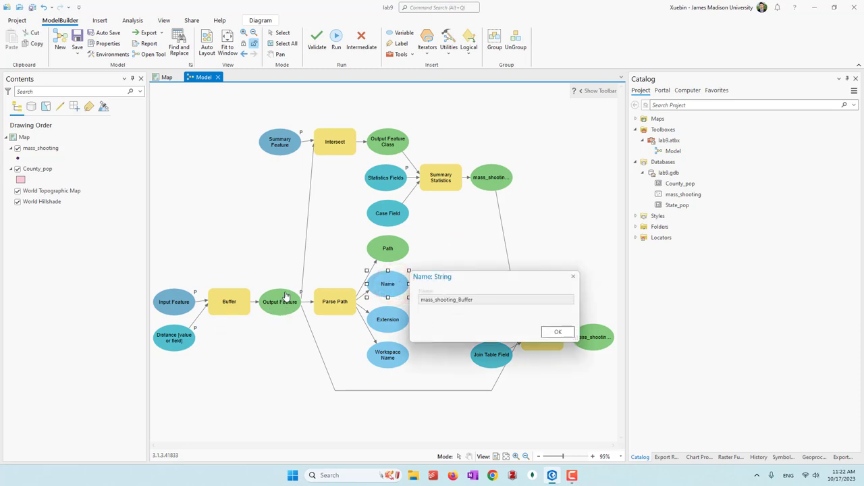
pyautogui.moveTo(274, 311)
pyautogui.click(555, 333)
pyautogui.click(440, 267)
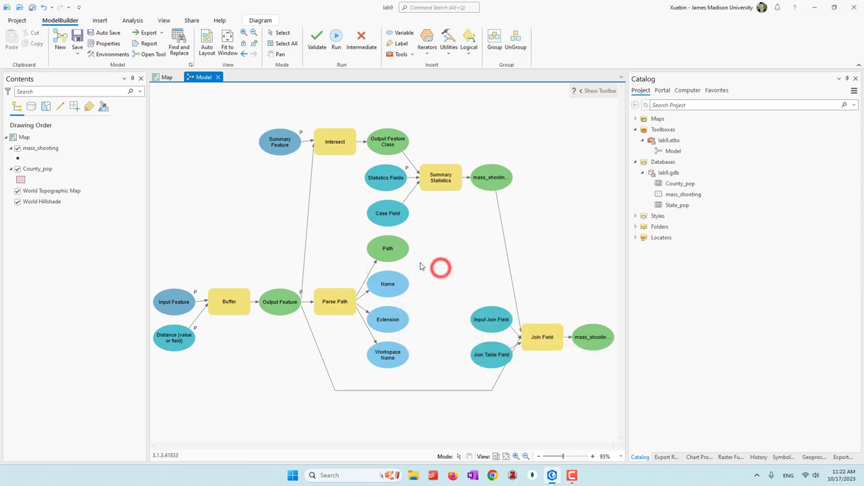
# Replace the buffer name in the Case Field variable's value with the inline variable, making it FID_%Name%.
pyautogui.doubleClick(386, 216)
pyautogui.doubleClick(443, 247)
pyautogui.click(442, 247)
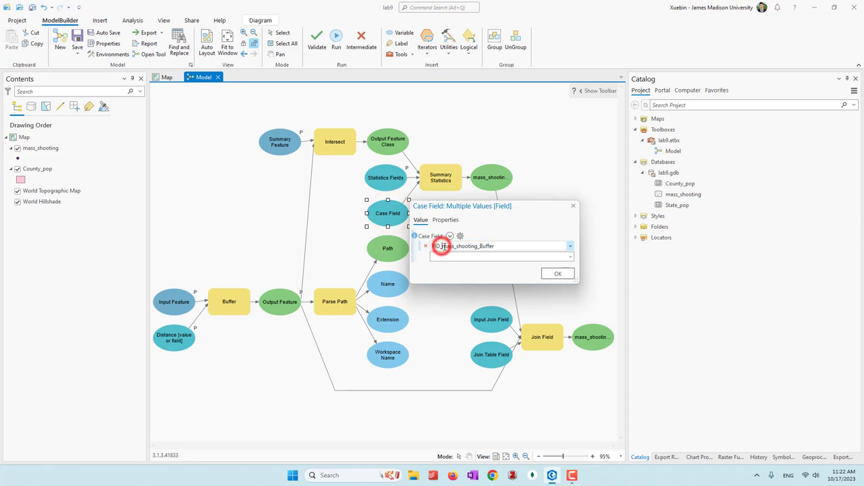
pyautogui.click(445, 256)
pyautogui.moveTo(442, 247); pyautogui.dragTo(532, 247)
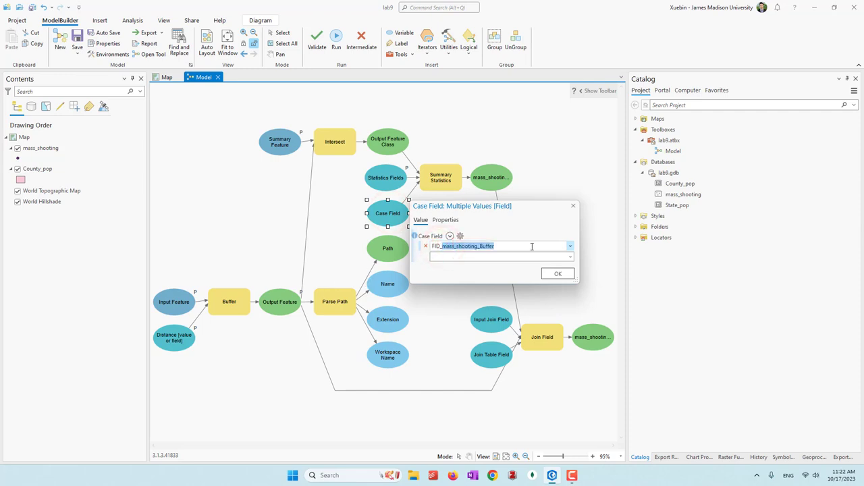
pyautogui.write('%%')
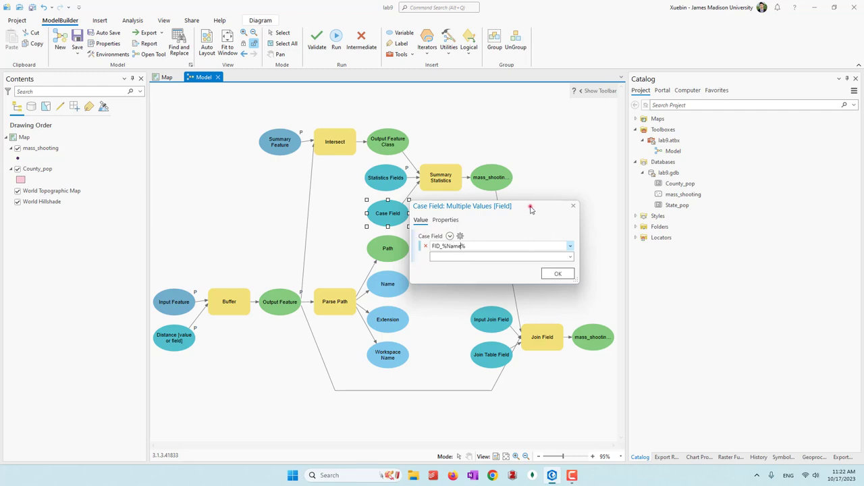
pyautogui.moveTo(531, 210); pyautogui.dragTo(584, 208)
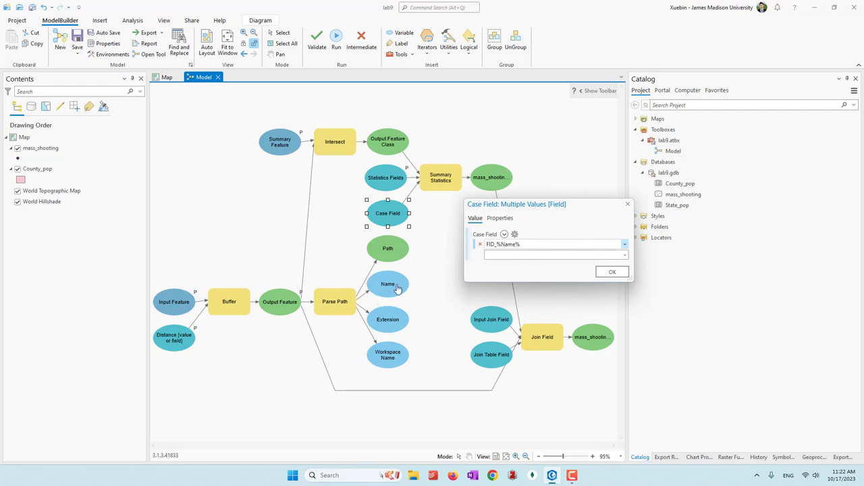
pyautogui.moveTo(390, 295)
pyautogui.moveTo(508, 245)
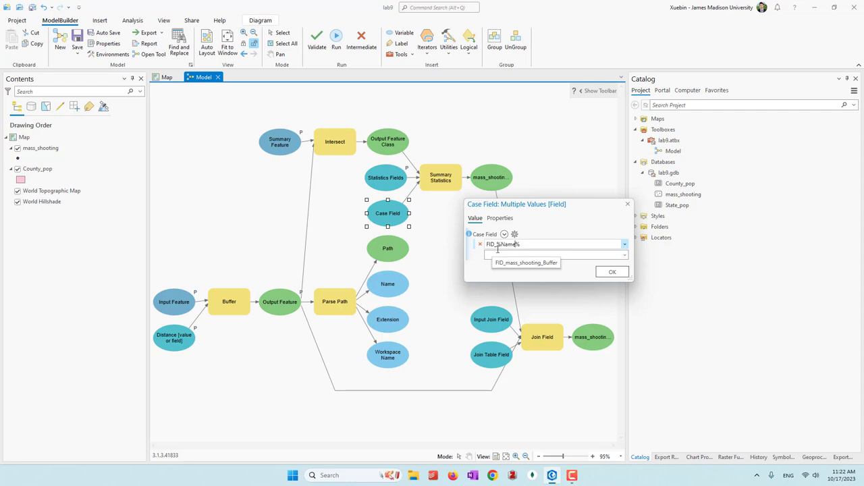
pyautogui.click(484, 273)
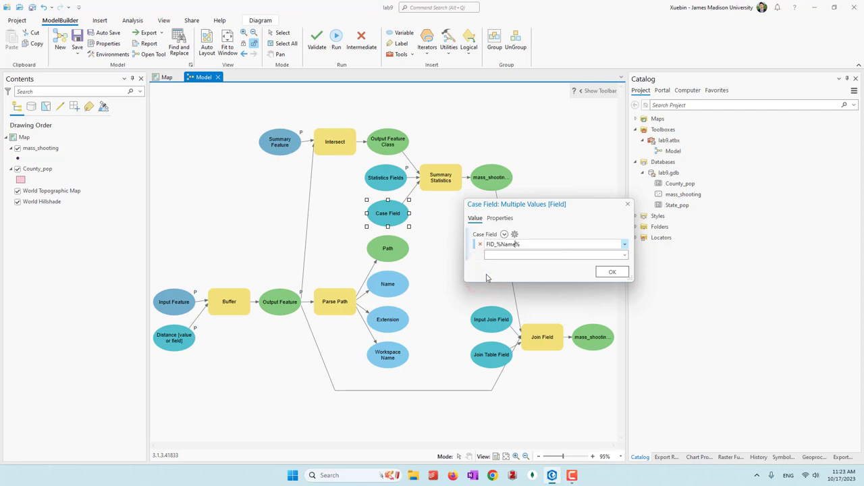
pyautogui.click(610, 273)
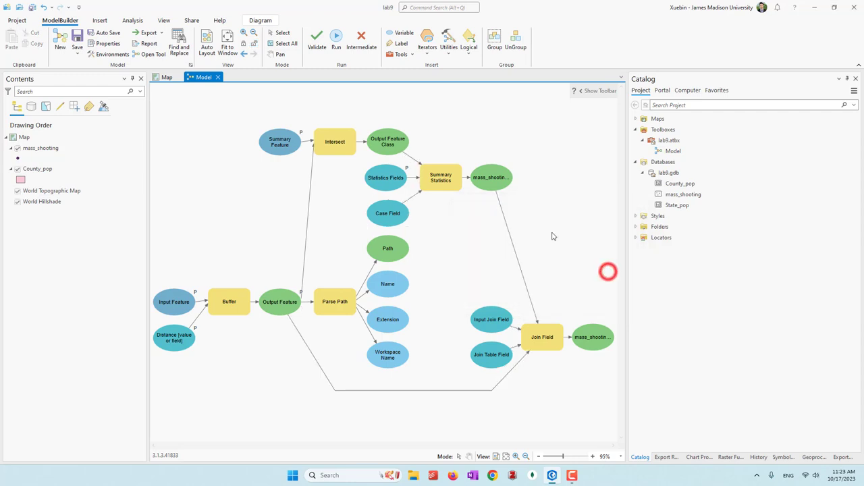
# Set the Join Table Field variable's value to FID_%Name%.
pyautogui.doubleClick(491, 354)
pyautogui.moveTo(534, 372); pyautogui.dragTo(614, 372)
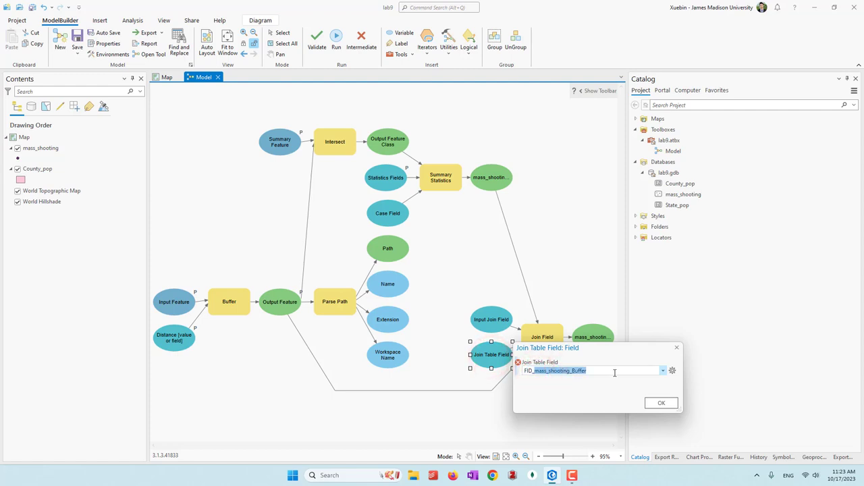
pyautogui.press('BackSpace')
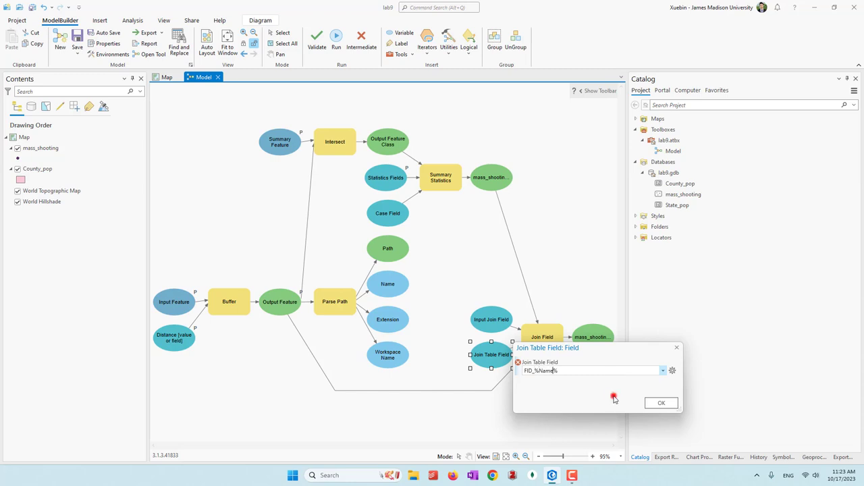
pyautogui.write('%Name%')
pyautogui.click(613, 399)
pyautogui.click(601, 369)
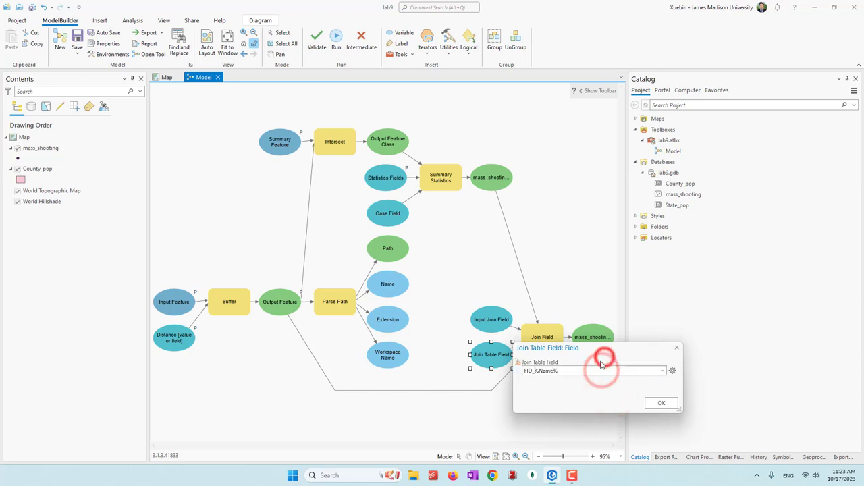
pyautogui.click(652, 404)
pyautogui.click(572, 267)
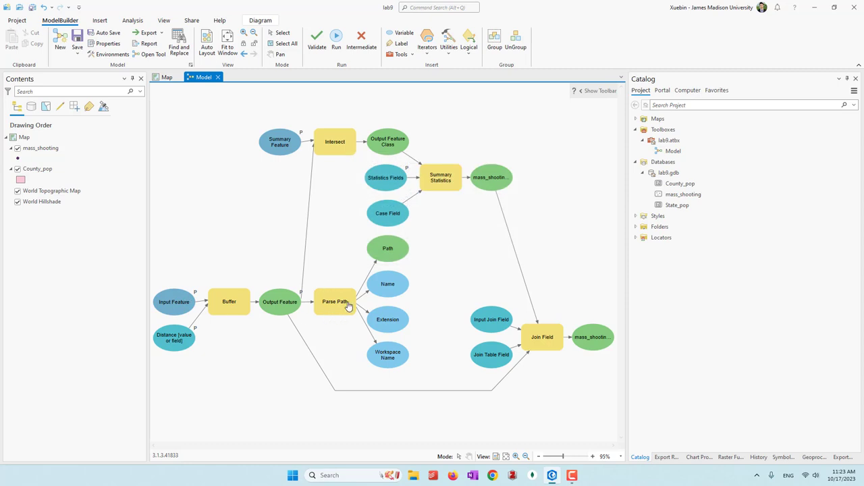
# Connect Parse Path's Name output to Summary Statistics as a precondition.
pyautogui.moveTo(346, 307)
pyautogui.moveTo(343, 307)
pyautogui.click(458, 255)
pyautogui.moveTo(440, 178)
pyautogui.moveTo(397, 295)
pyautogui.moveTo(330, 313)
pyautogui.moveTo(399, 288); pyautogui.dragTo(435, 190)
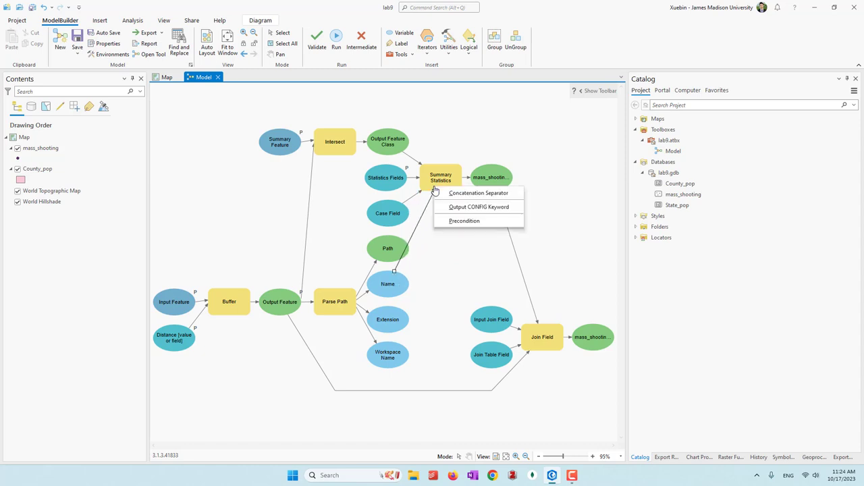
pyautogui.click(458, 223)
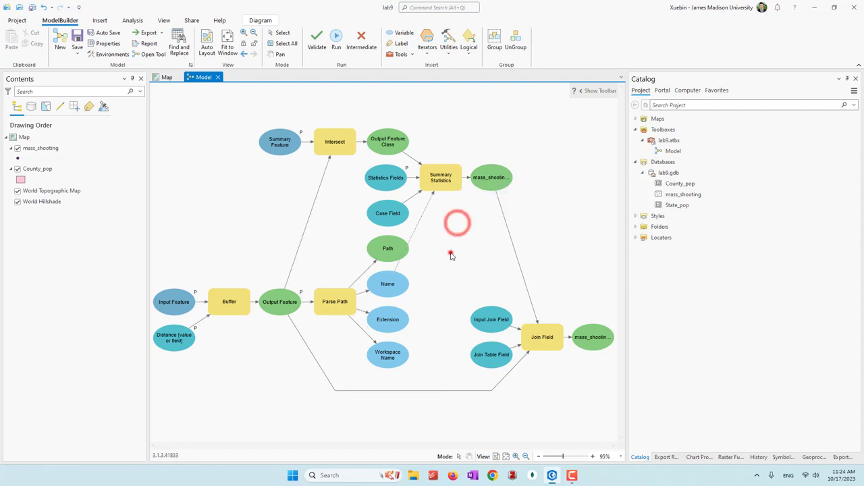
# Connect the Name output to Join Field as a precondition and automatically rearrange the model diagram.
pyautogui.click(451, 252)
pyautogui.moveTo(387, 285); pyautogui.dragTo(548, 344)
pyautogui.click(564, 358)
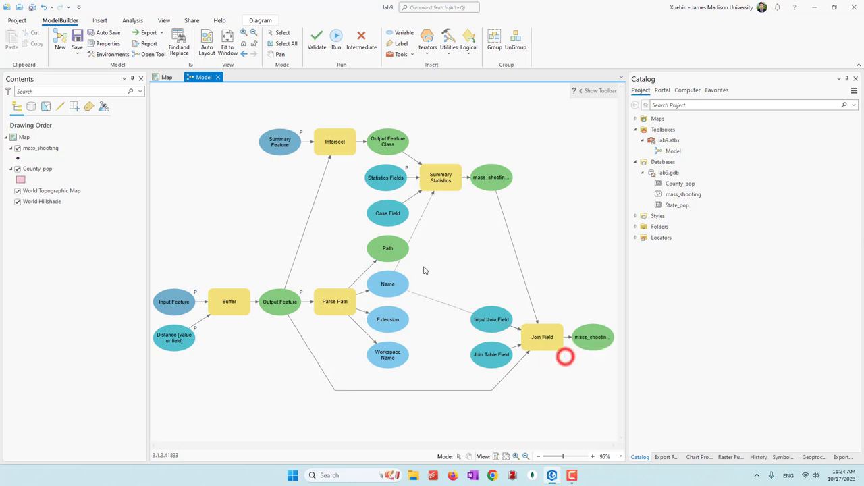
pyautogui.click(207, 39)
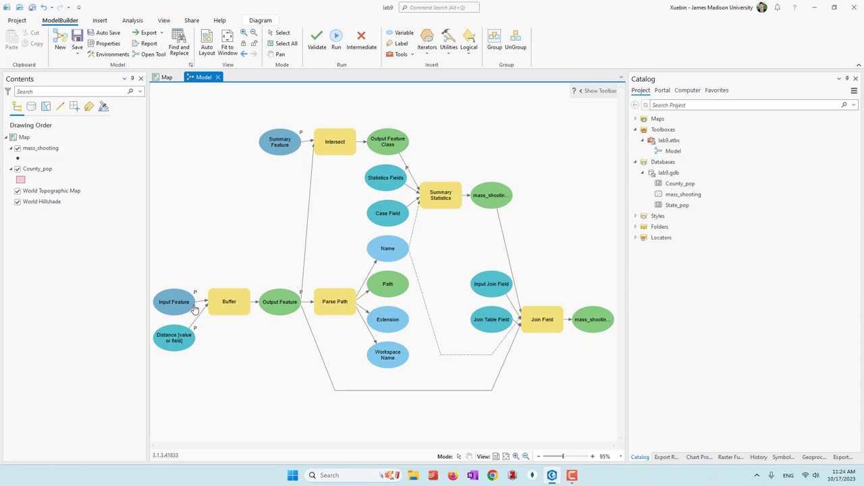
# Check the parameter values used by the Parse Path and Summary Statistics tools.
pyautogui.moveTo(343, 311)
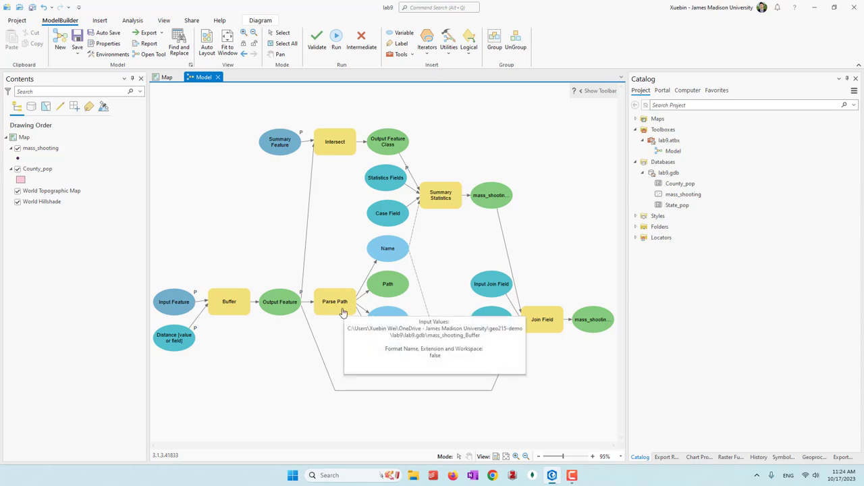
pyautogui.moveTo(396, 256)
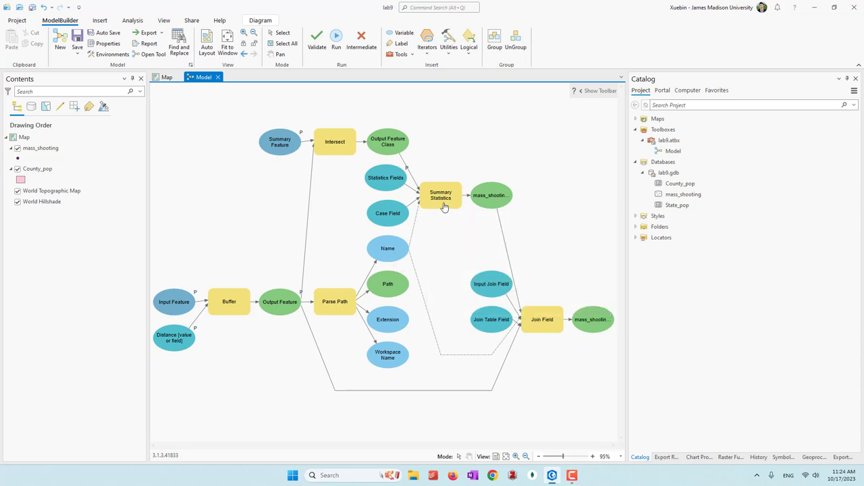
pyautogui.moveTo(444, 207)
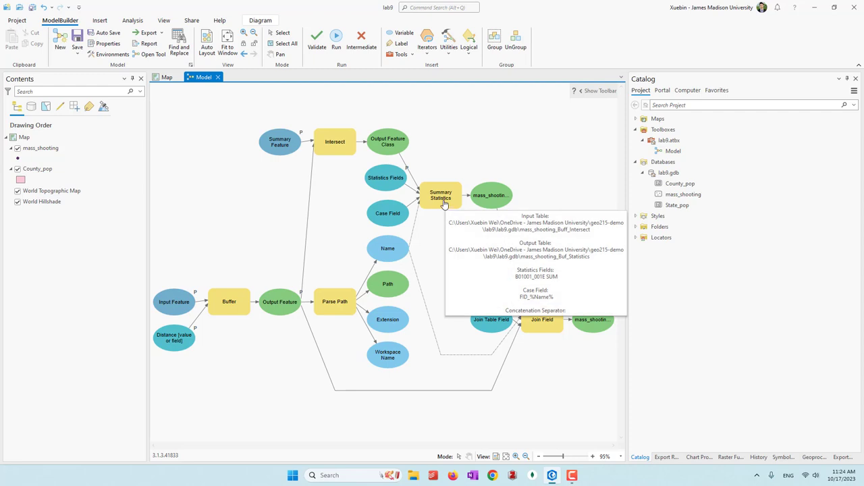
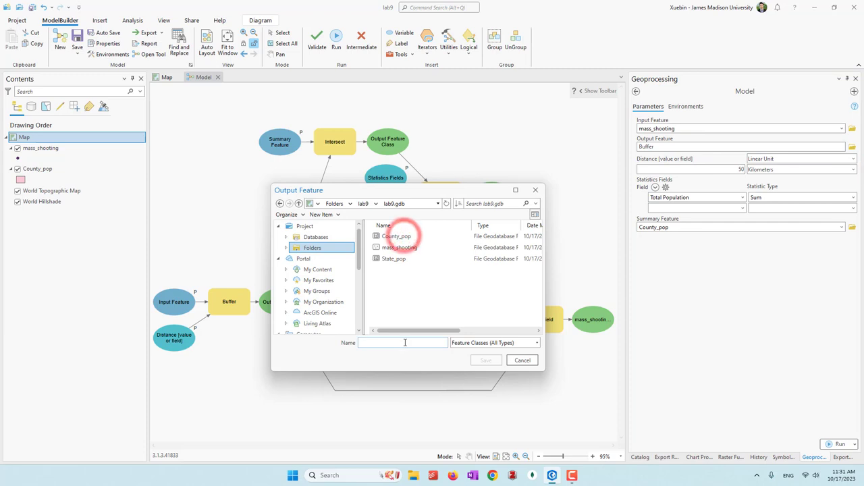
# Save the model tool's Output Feature as buffer_test in lab9.gdb.
pyautogui.write('buffer_tes')
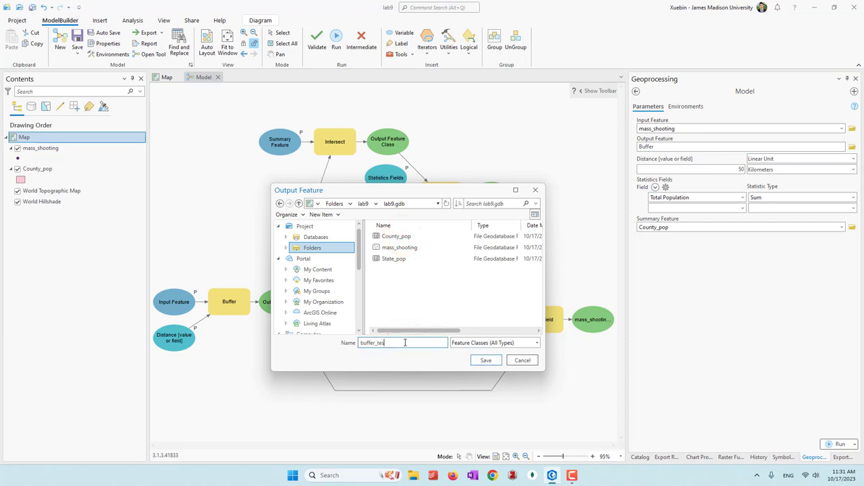
pyautogui.write('t')
pyautogui.click(484, 360)
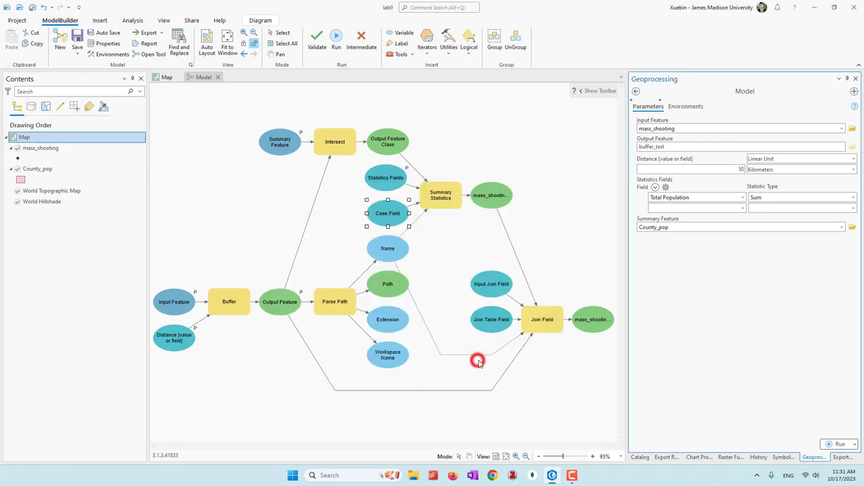
# Set the Summary Feature to State_pop from lab9.gdb and review the Total Population field's Sum statistic.
pyautogui.click(852, 228)
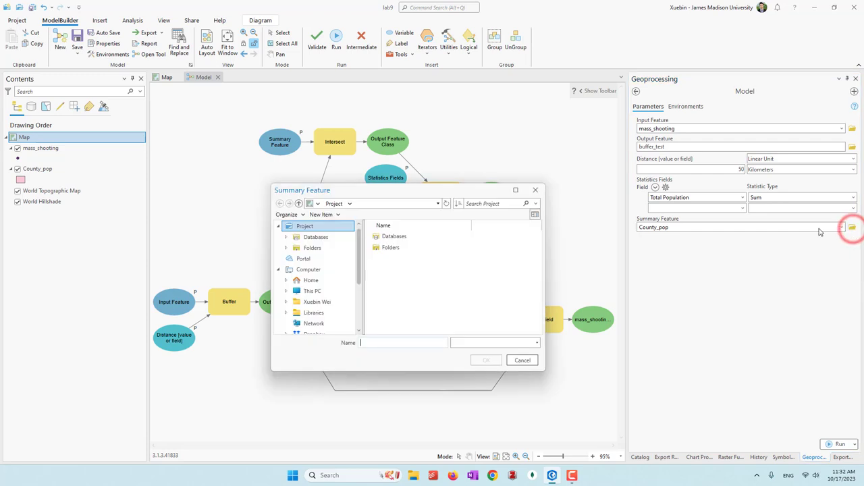
pyautogui.click(405, 261)
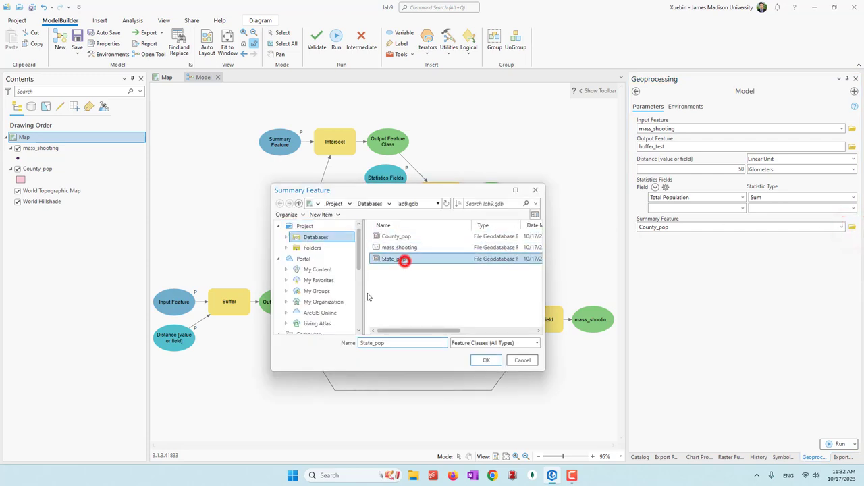
pyautogui.click(485, 360)
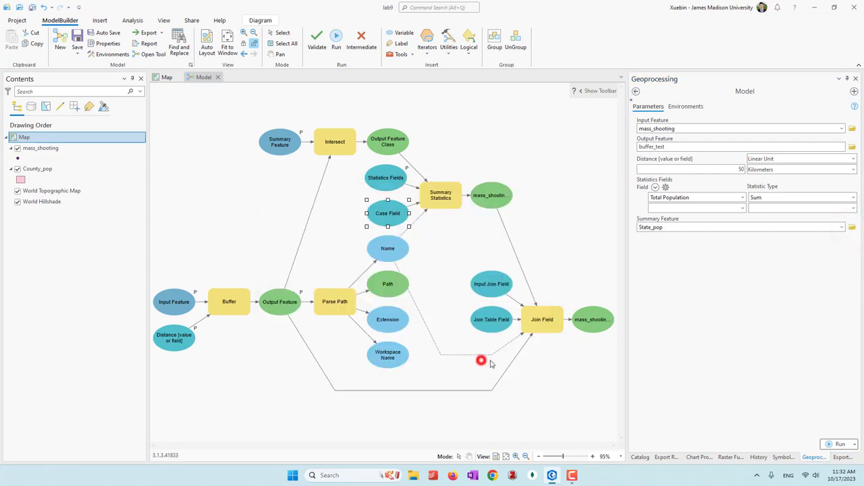
pyautogui.click(743, 197)
pyautogui.click(679, 311)
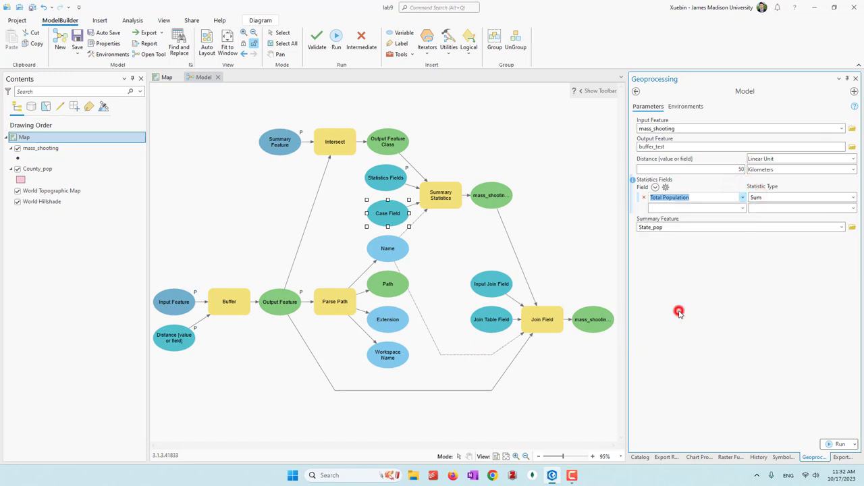
pyautogui.click(791, 198)
pyautogui.click(714, 318)
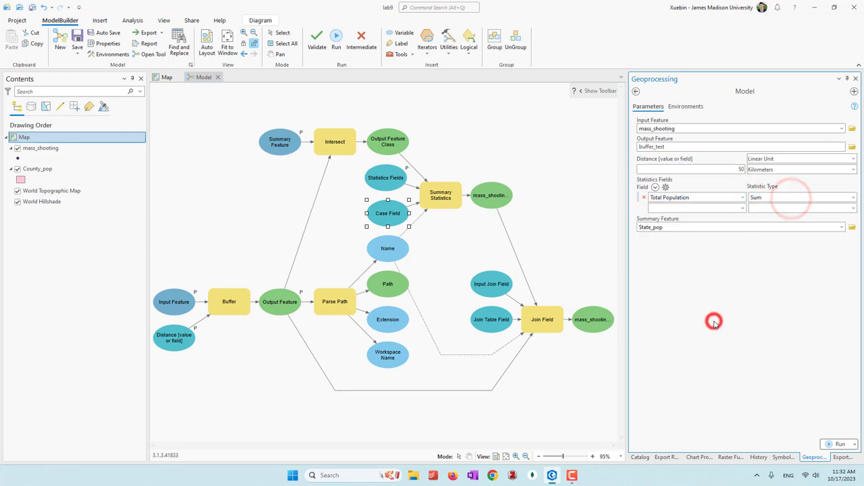
# Set the buffer distance to 500 kilometers and run the model tool.
pyautogui.click(741, 169)
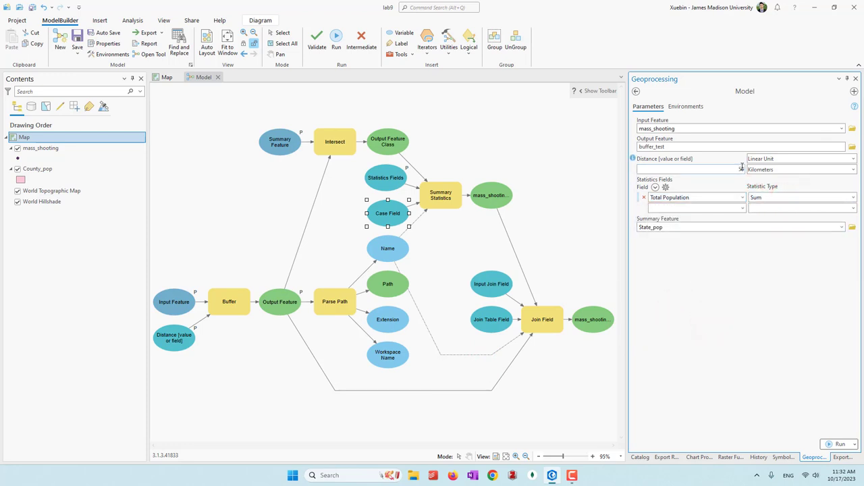
pyautogui.write('00')
pyautogui.click(773, 366)
pyautogui.click(838, 444)
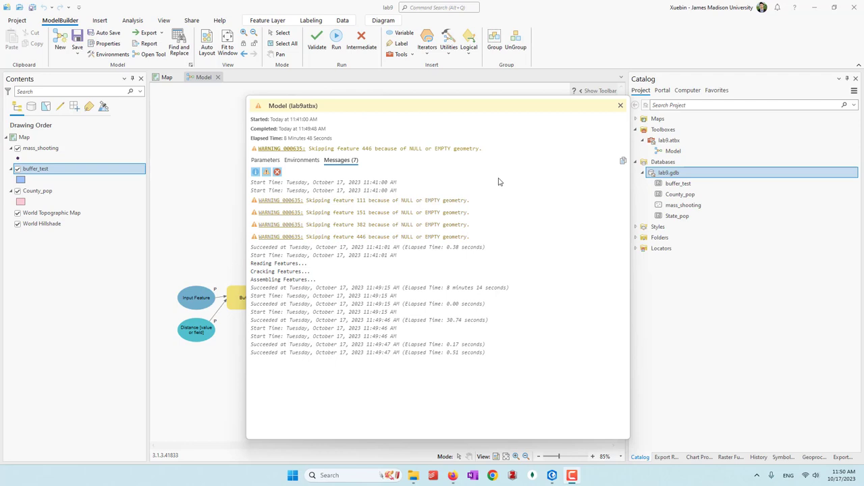
# Close the run messages, then inspect the buffer_test layer on the map and in its attribute table.
pyautogui.click(619, 105)
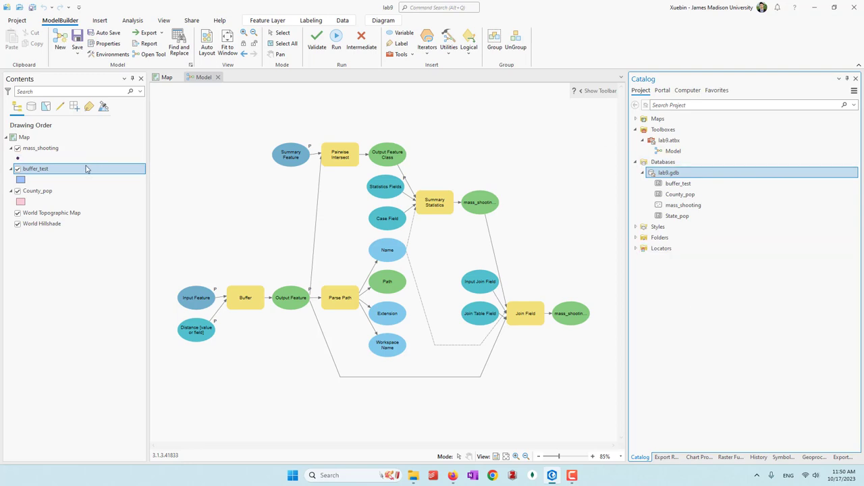
pyautogui.rightClick(40, 171)
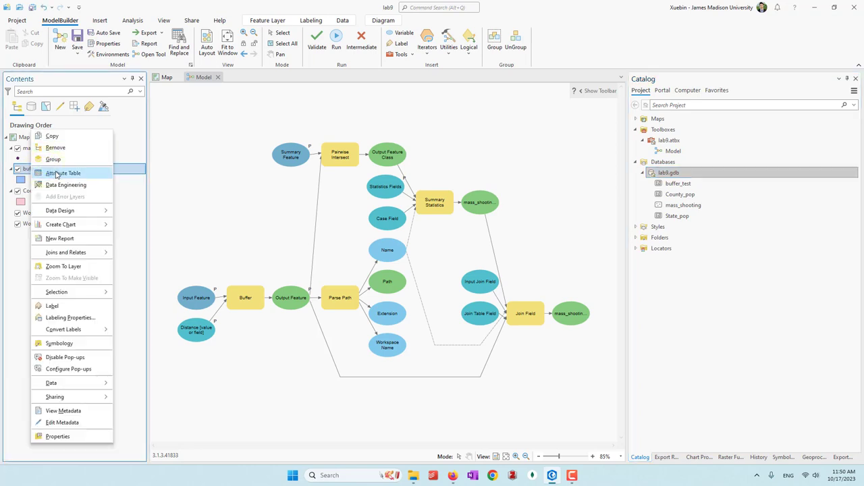
pyautogui.click(166, 79)
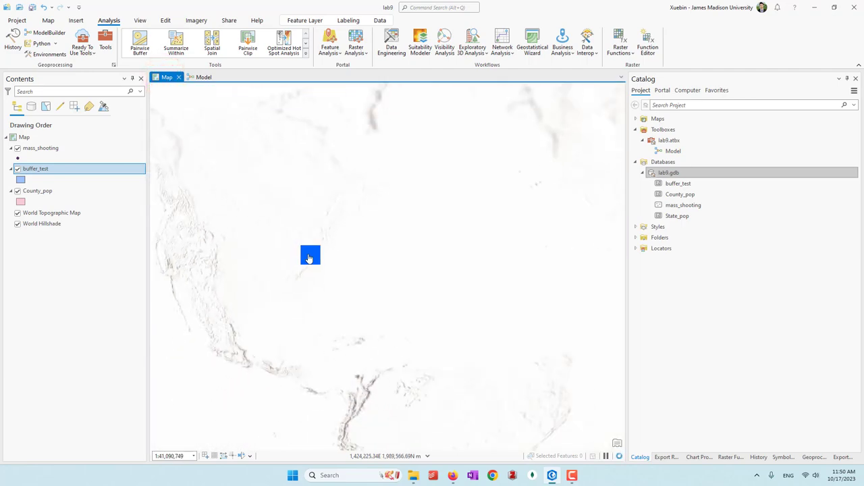
pyautogui.moveTo(223, 176); pyautogui.dragTo(324, 215)
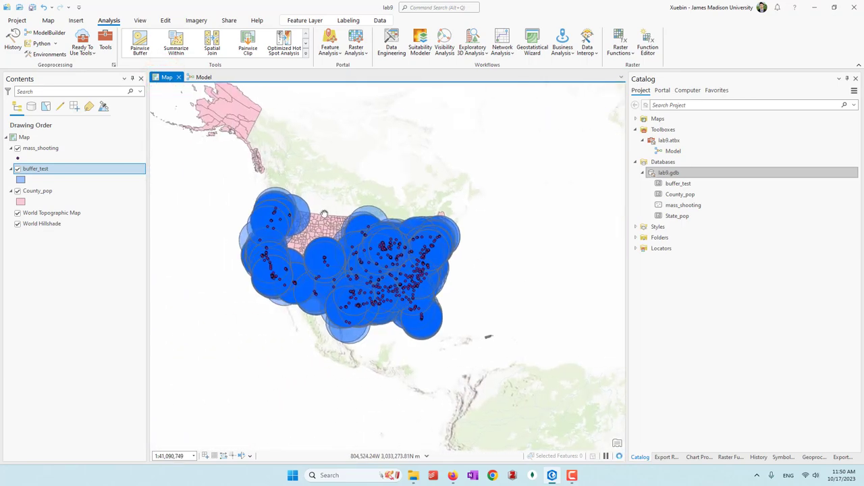
pyautogui.scroll(3, 324, 215)
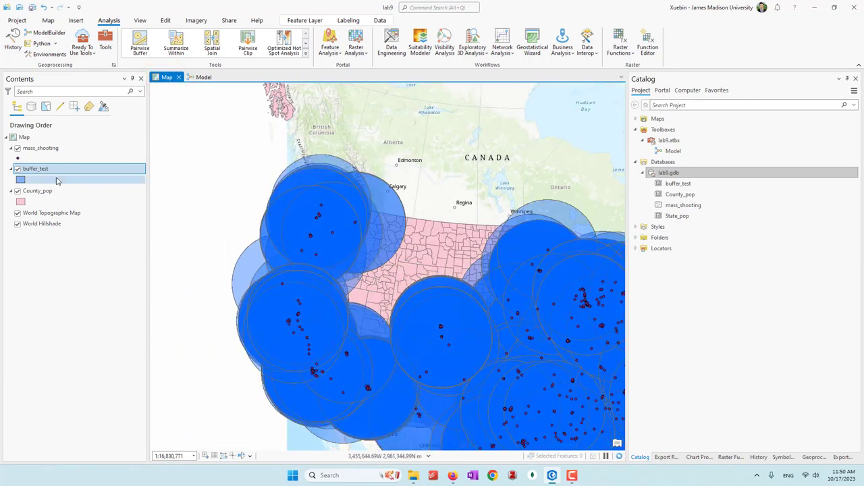
pyautogui.rightClick(46, 170)
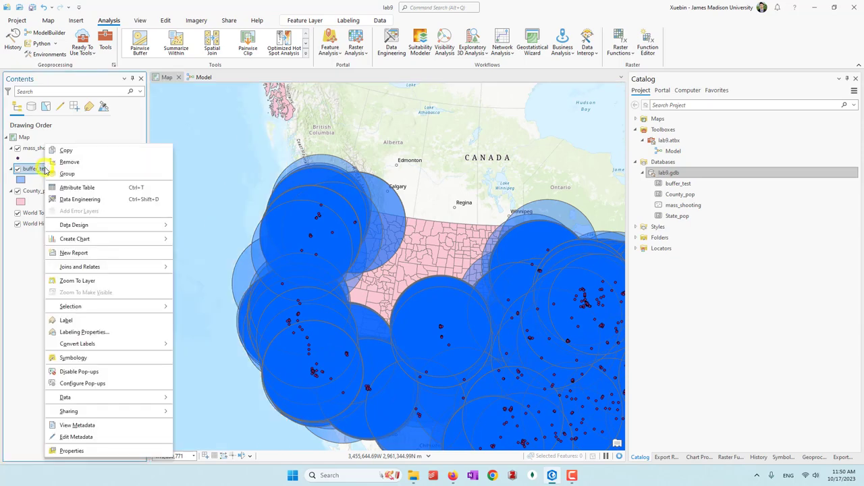
pyautogui.click(73, 189)
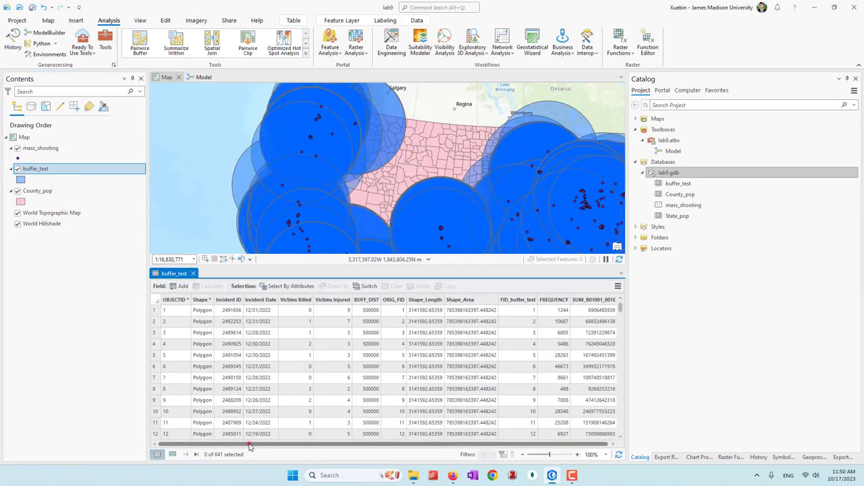
# Reopen the Model tool from lab9.atbx for editing and enlarge its diagram view.
pyautogui.click(249, 445)
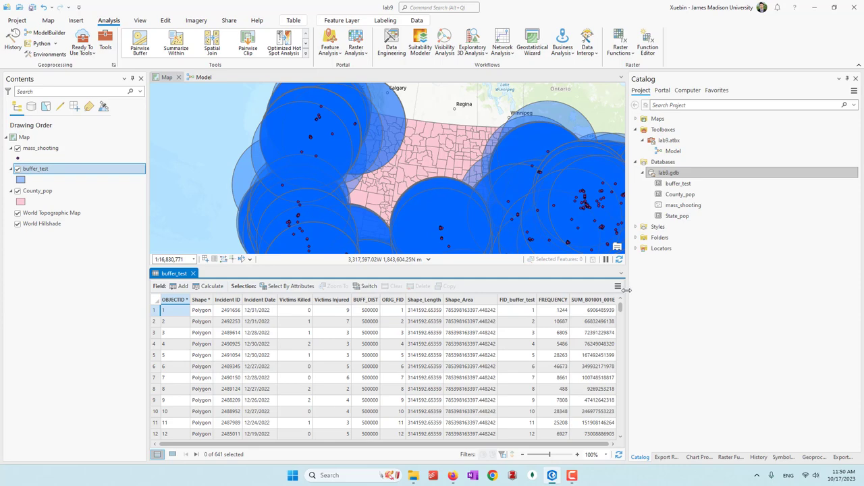
pyautogui.click(208, 77)
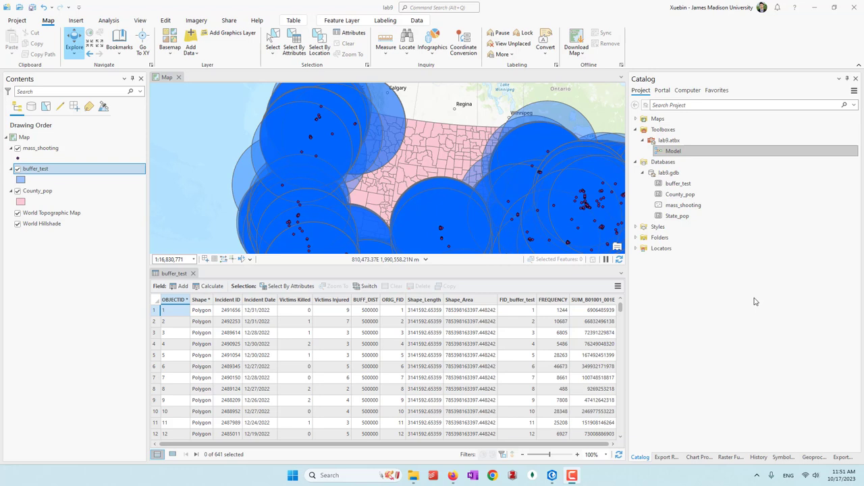
pyautogui.rightClick(674, 155)
pyautogui.click(681, 155)
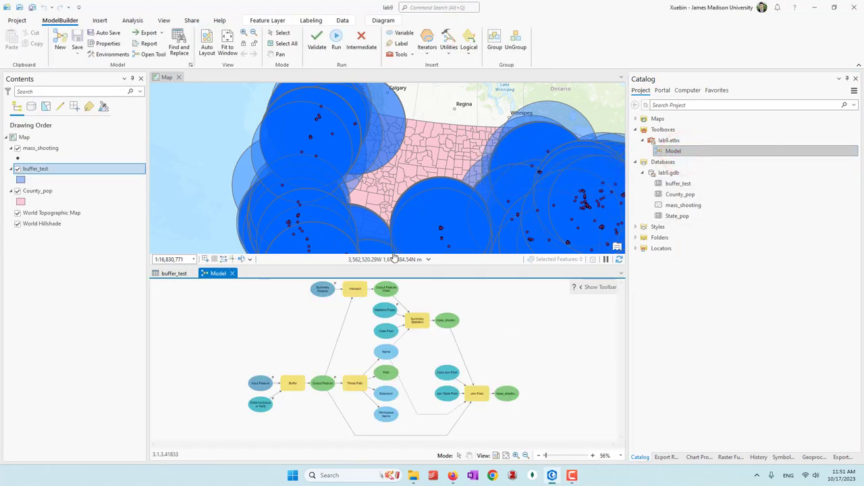
pyautogui.moveTo(341, 267); pyautogui.dragTo(337, 103)
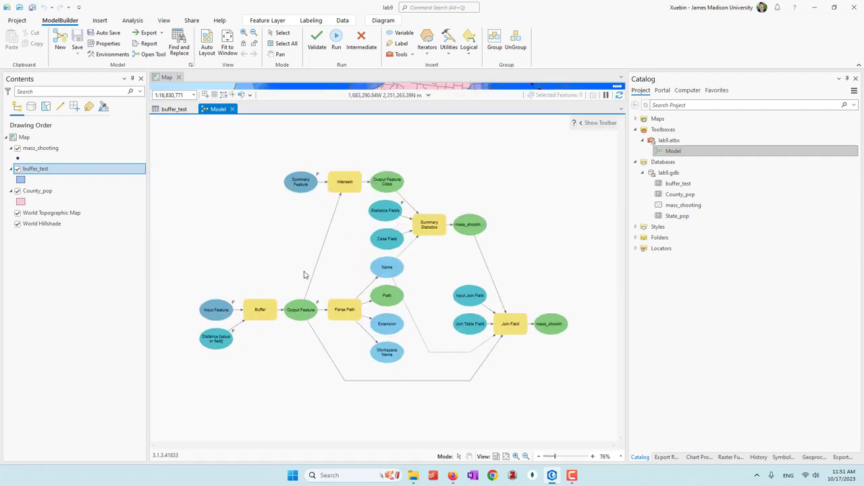
# Add the Pairwise Intersect analysis tool to the model and delete the existing Intersect tool.
pyautogui.click(344, 186)
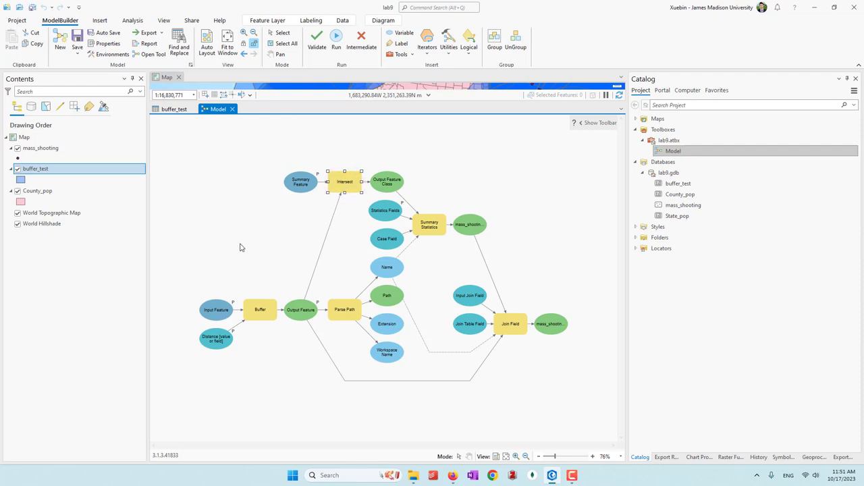
pyautogui.click(215, 244)
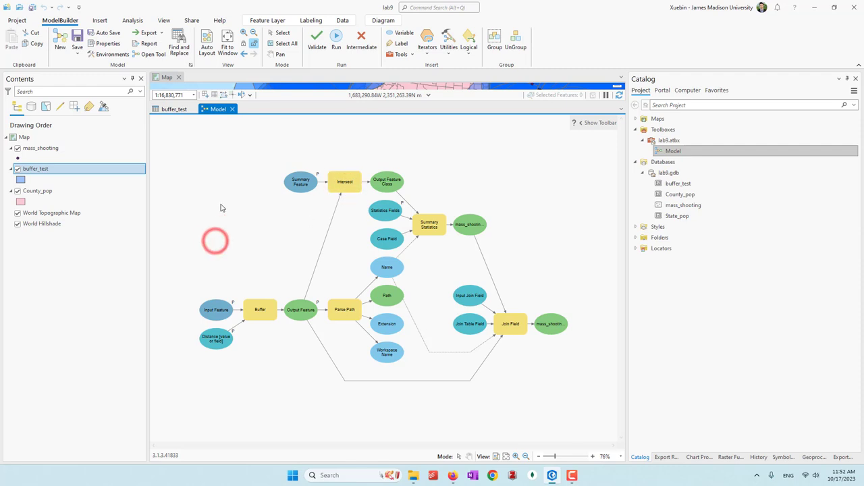
pyautogui.click(412, 54)
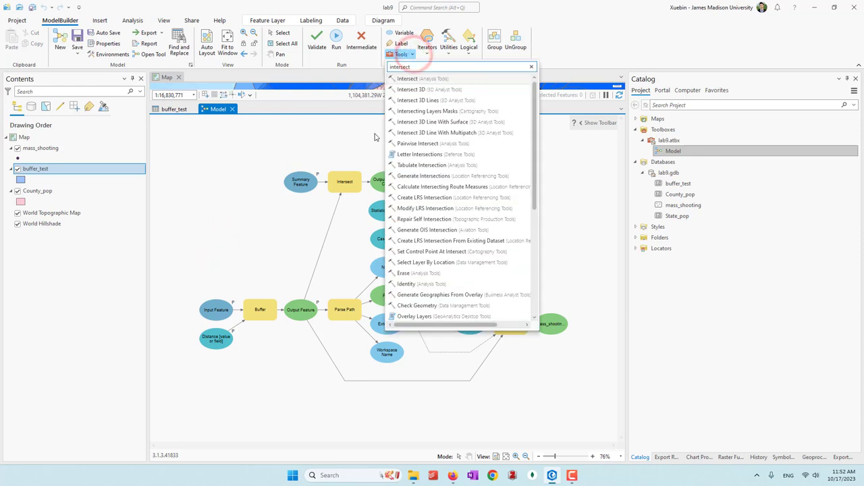
pyautogui.click(413, 144)
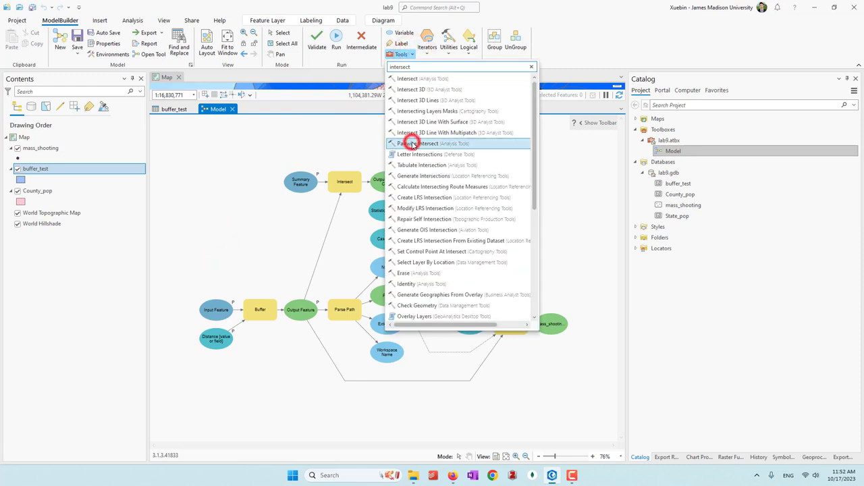
pyautogui.click(200, 176)
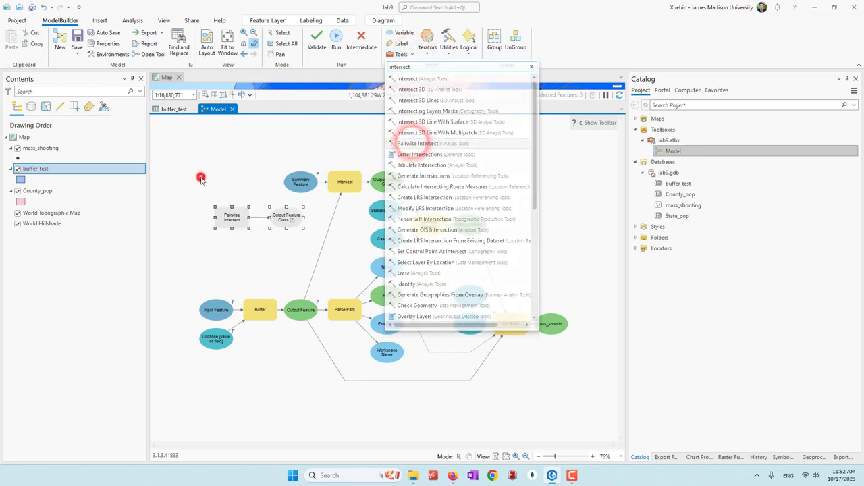
pyautogui.click(230, 219)
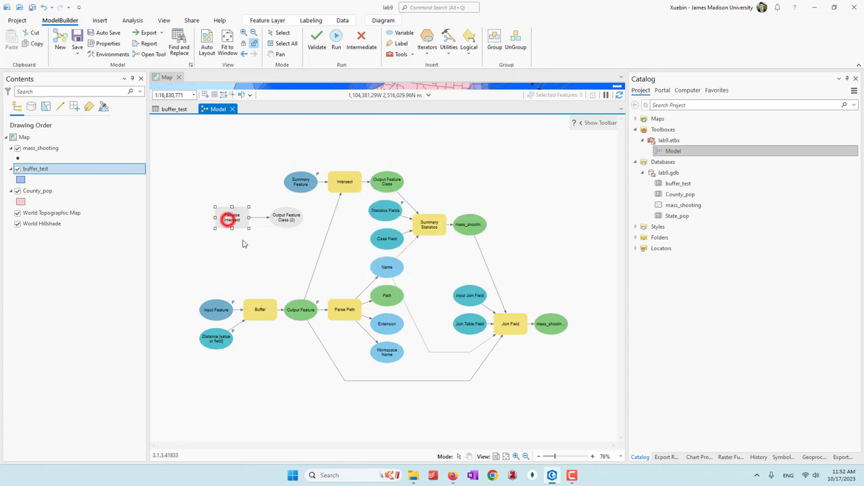
pyautogui.click(259, 258)
pyautogui.click(343, 181)
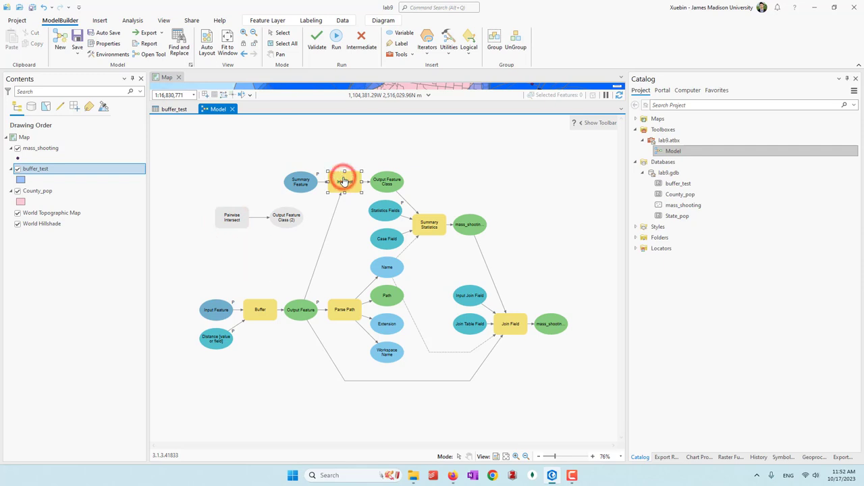
pyautogui.press('Delete')
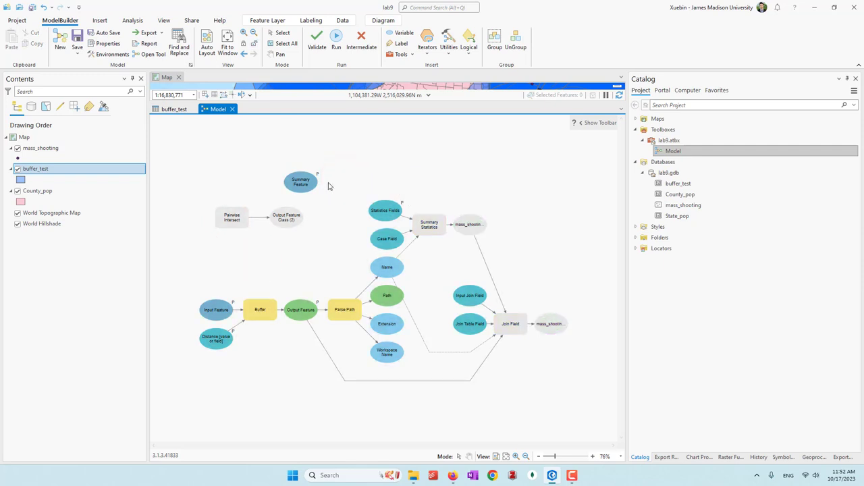
# Connect Output Feature and Summary Feature through Pairwise Intersect into Summary Statistics and auto-arrange the diagram.
pyautogui.moveTo(305, 309); pyautogui.dragTo(244, 225)
pyautogui.click(247, 223)
pyautogui.moveTo(301, 182); pyautogui.dragTo(430, 225)
pyautogui.click(251, 221)
pyautogui.click(340, 195)
pyautogui.click(439, 233)
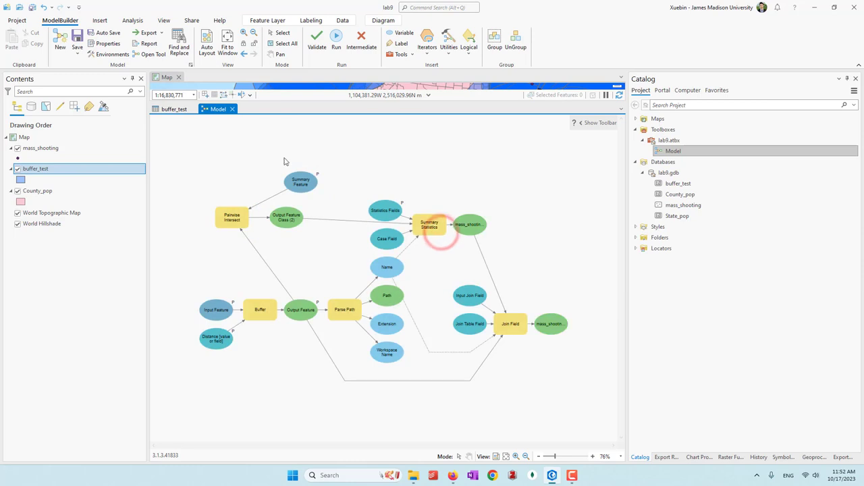
pyautogui.click(206, 42)
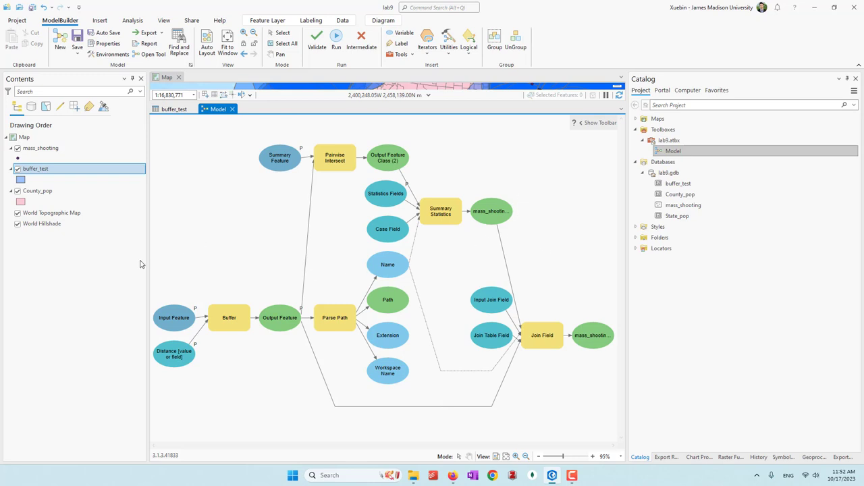
# Clear the default values of the Input Feature and Distance parameters in the model.
pyautogui.doubleClick(172, 318)
pyautogui.click(278, 350)
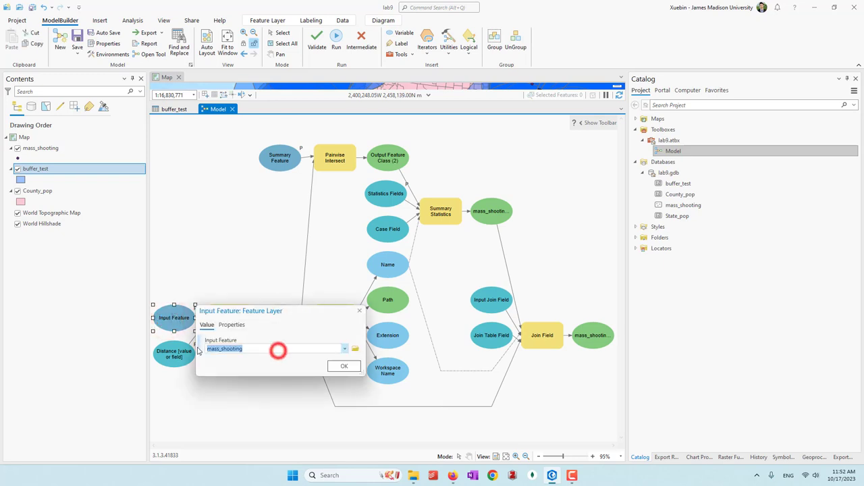
pyautogui.press('BackSpace')
pyautogui.click(343, 366)
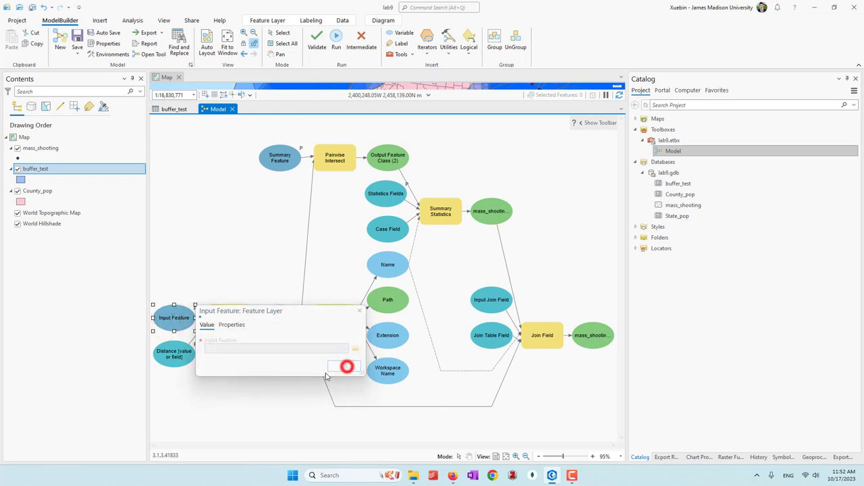
pyautogui.click(172, 362)
pyautogui.doubleClick(172, 363)
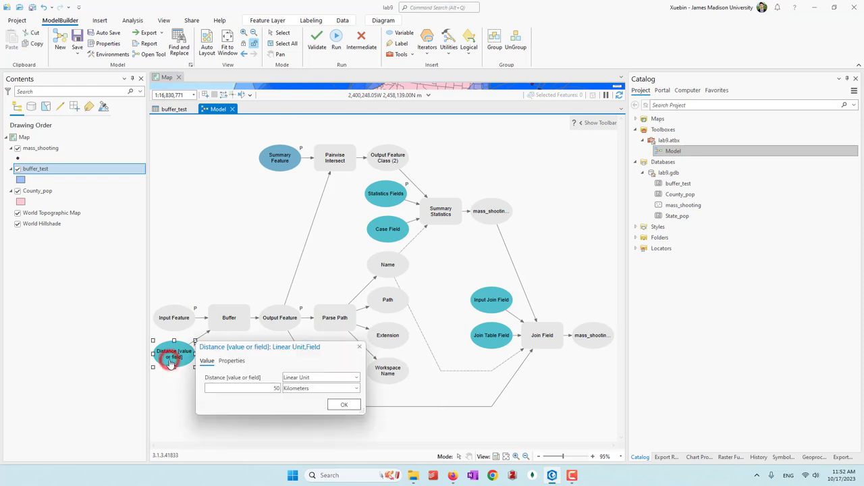
pyautogui.doubleClick(270, 389)
pyautogui.press('BackSpace')
pyautogui.click(340, 406)
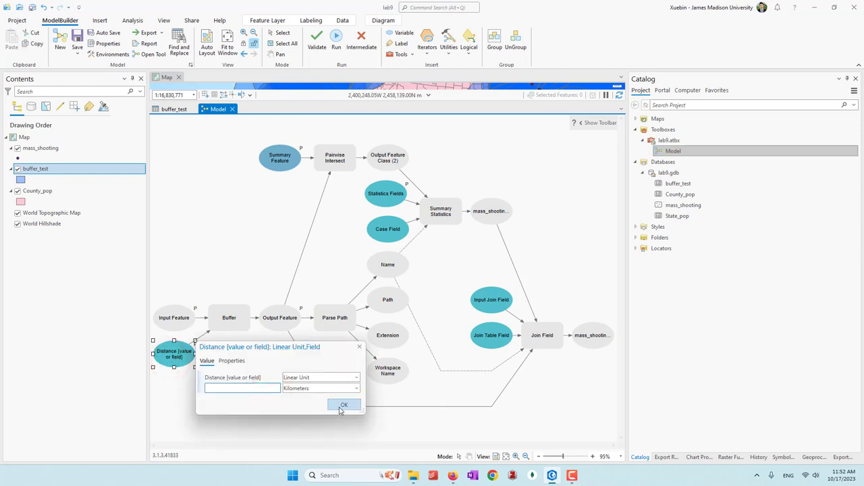
# Clear the Summary Feature default and remove the Sum entry from the Statistics Fields parameter.
pyautogui.doubleClick(280, 156)
pyautogui.doubleClick(328, 188)
pyautogui.press('BackSpace')
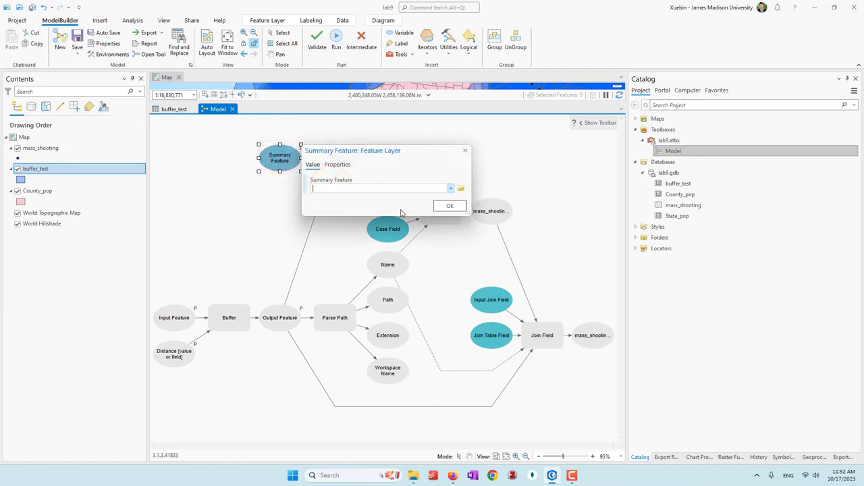
pyautogui.click(450, 205)
pyautogui.click(166, 208)
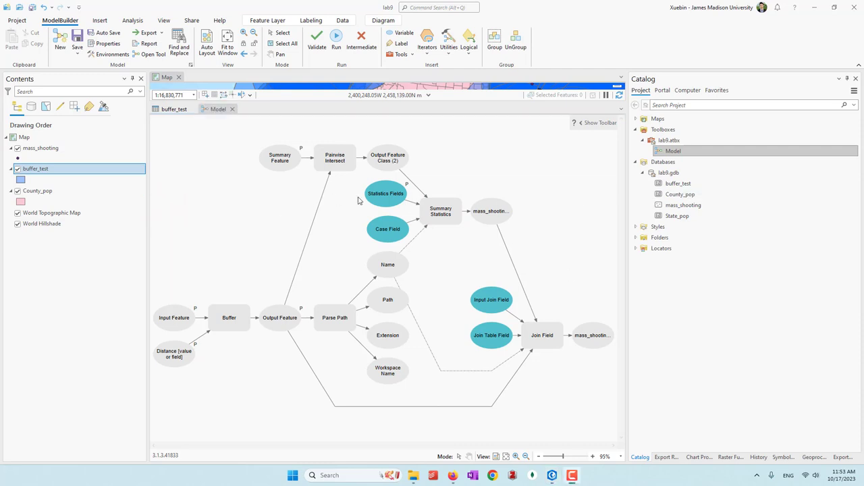
pyautogui.doubleClick(378, 199)
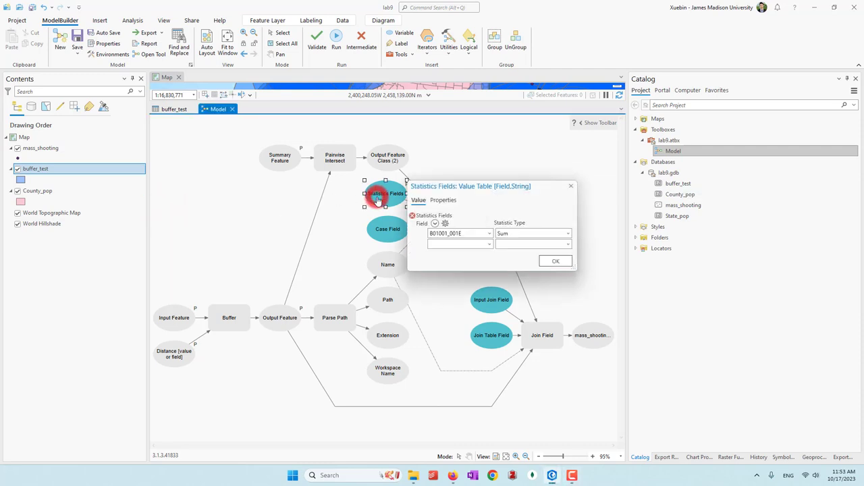
pyautogui.click(421, 243)
pyautogui.click(421, 233)
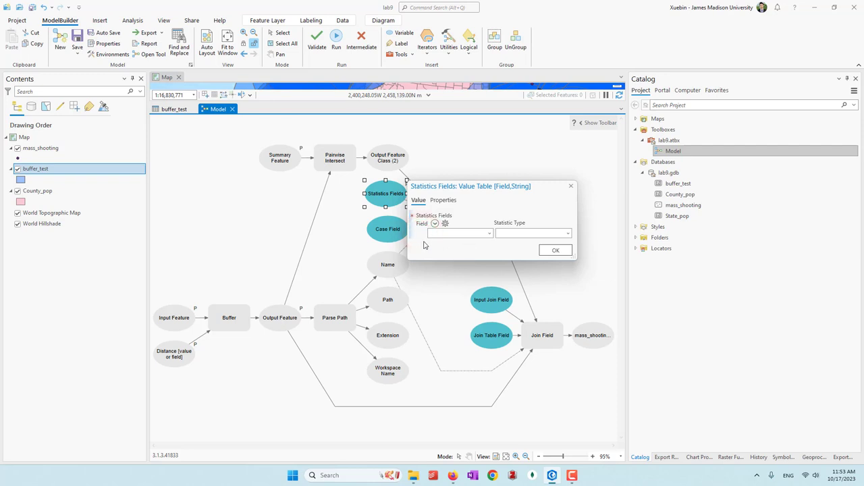
pyautogui.click(493, 178)
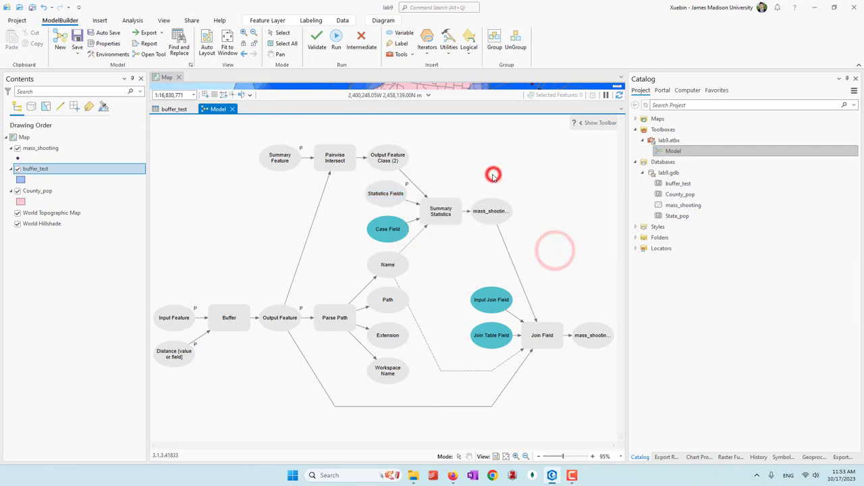
# Reapply the automatic diagram layout and validate the model.
pyautogui.click(210, 44)
pyautogui.click(317, 44)
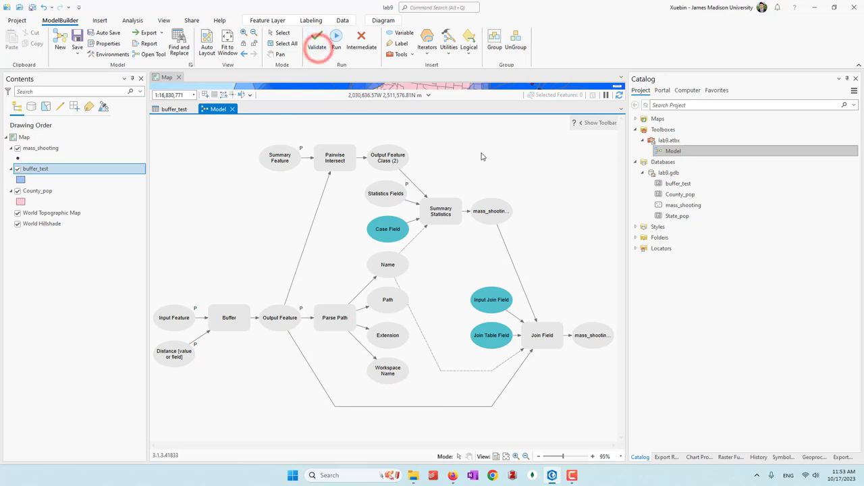
pyautogui.click(534, 164)
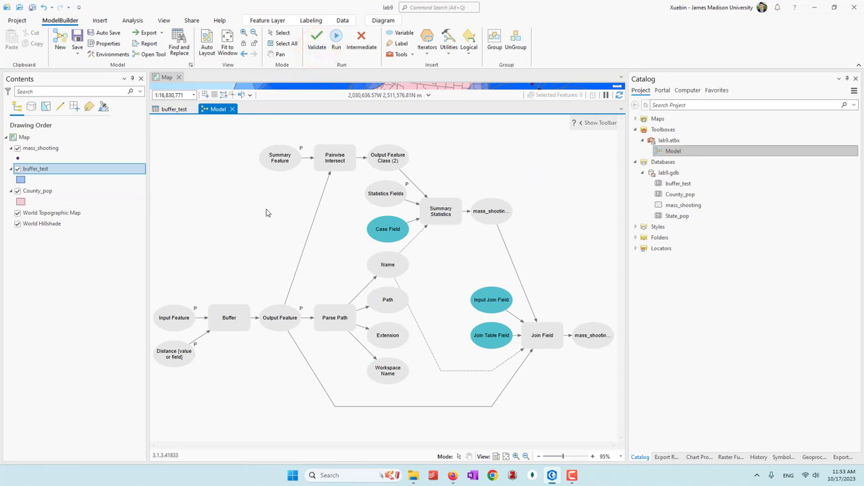
# In the Model tool's properties, set its label to "Summary Nearby Free".
pyautogui.rightClick(674, 152)
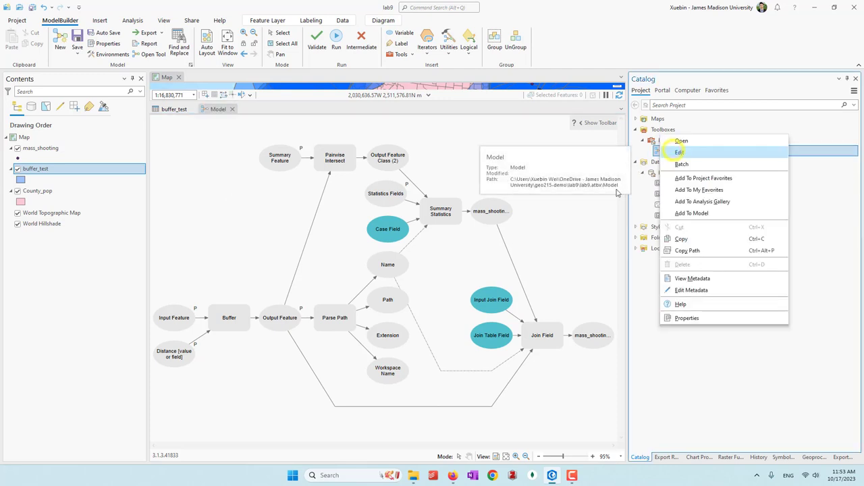
pyautogui.click(695, 318)
pyautogui.doubleClick(400, 179)
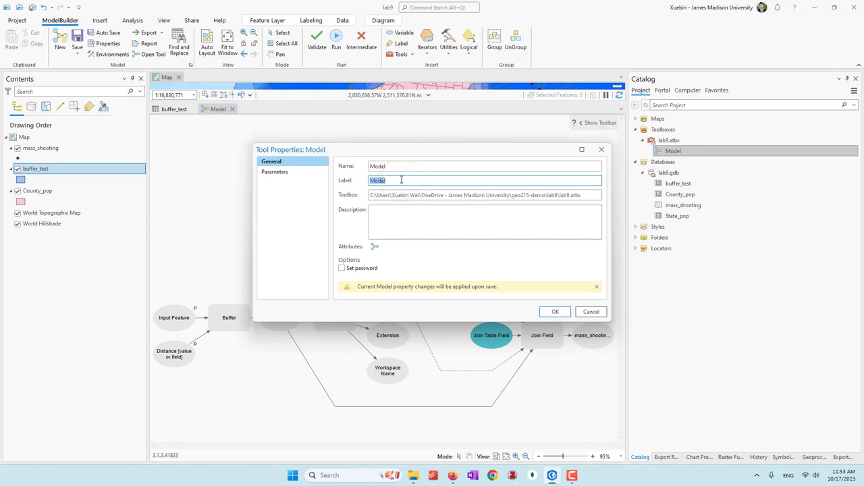
pyautogui.write('Summary Nearby Free')
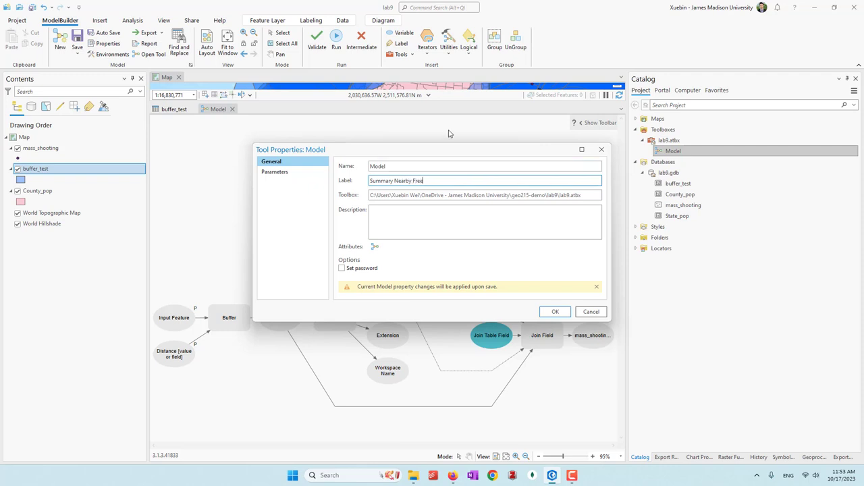
# Set the tool's name to lab9, apply the properties and save the model.
pyautogui.doubleClick(413, 165)
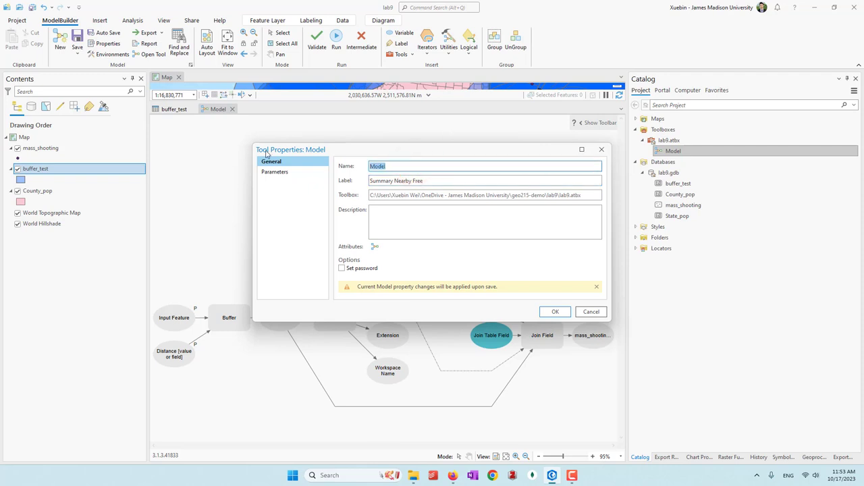
pyautogui.press('BackSpace')
pyautogui.click(421, 246)
pyautogui.click(563, 313)
pyautogui.click(77, 37)
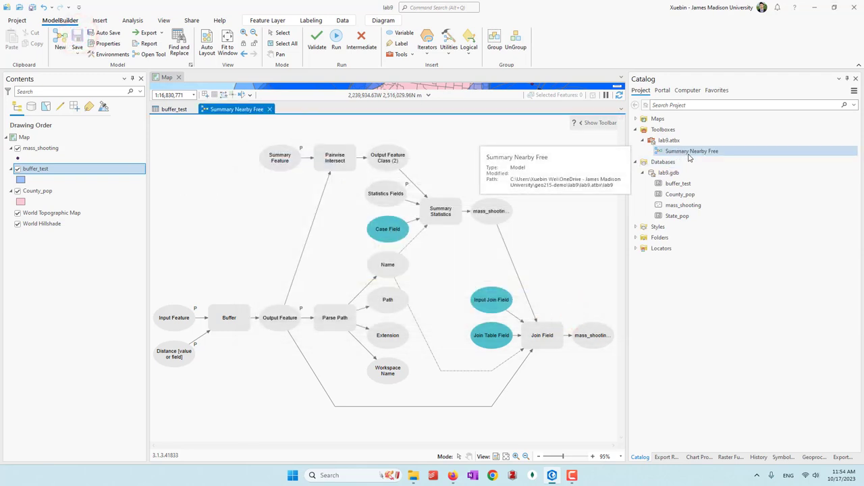
# Open the Summary Nearby Free tool's metadata for editing and review its item description and Syntax parameter entries.
pyautogui.rightClick(689, 153)
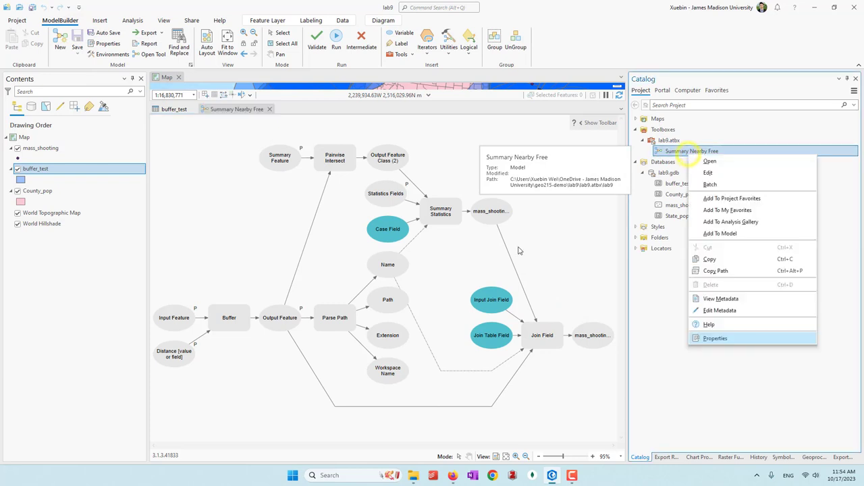
pyautogui.click(719, 310)
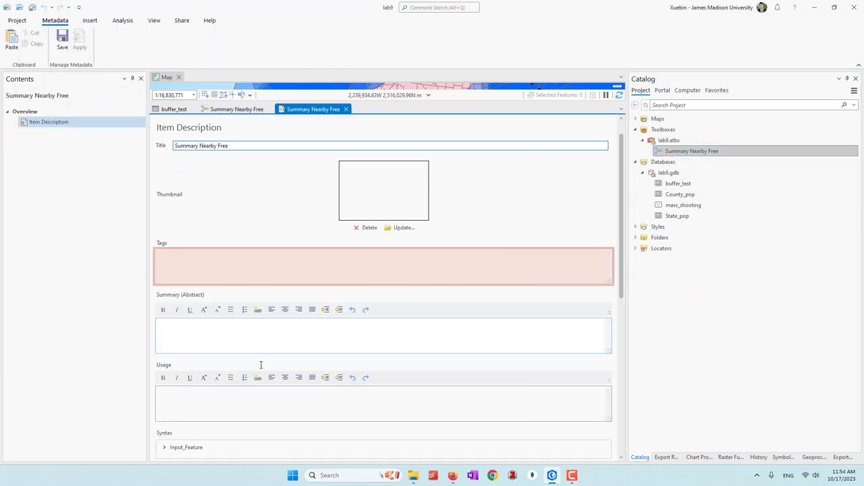
pyautogui.scroll(-4, 260, 365)
pyautogui.click(166, 407)
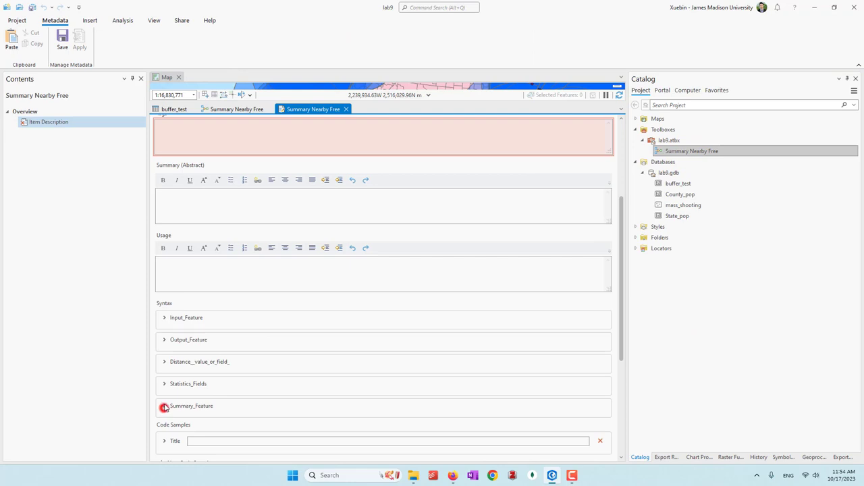
pyautogui.click(180, 407)
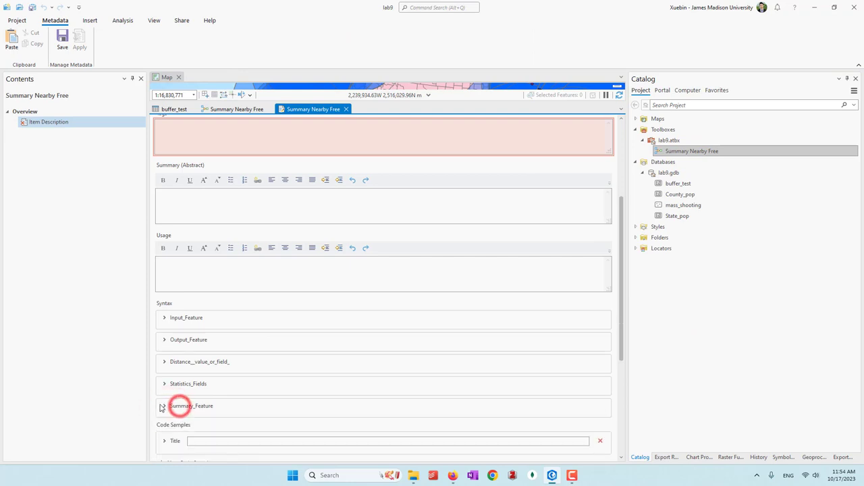
pyautogui.scroll(-1, 186, 402)
pyautogui.scroll(5, 191, 393)
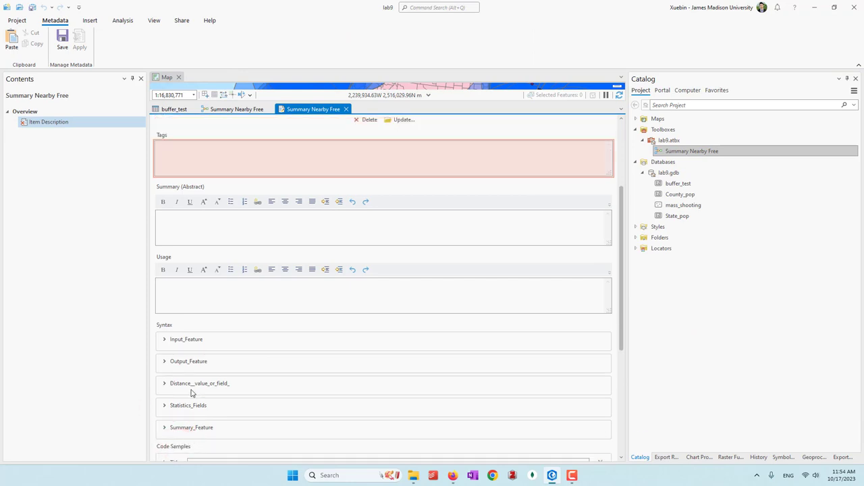
# Enter "summary" as the tool's tag and "free version of the summary nearby" as its summary abstract.
pyautogui.click(196, 287)
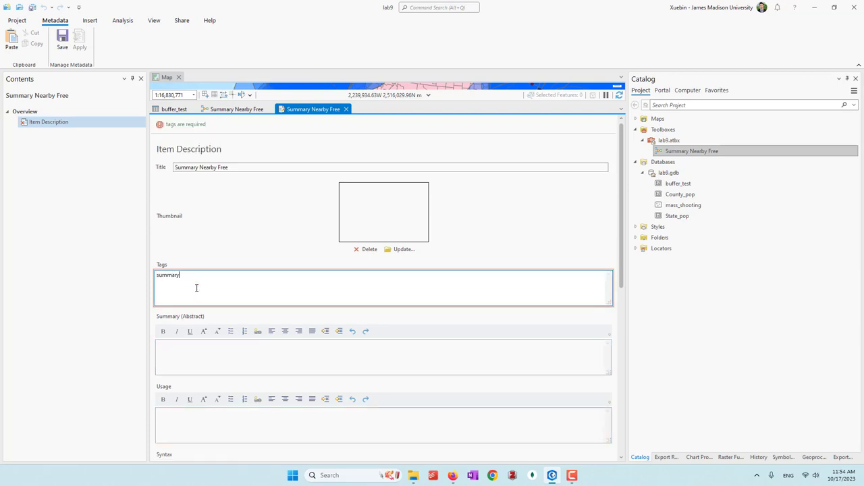
pyautogui.scroll(-2, 256, 320)
pyautogui.click(213, 317)
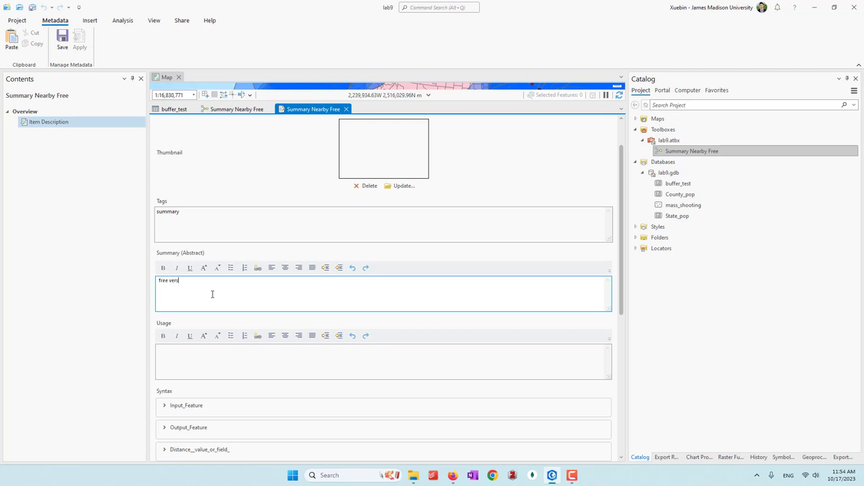
pyautogui.write('free versio')
# Add the dialog explanation "points, lines, or polygons" to the Input_Feature parameter in the Syntax section.
pyautogui.scroll(-3, 214, 331)
pyautogui.click(181, 341)
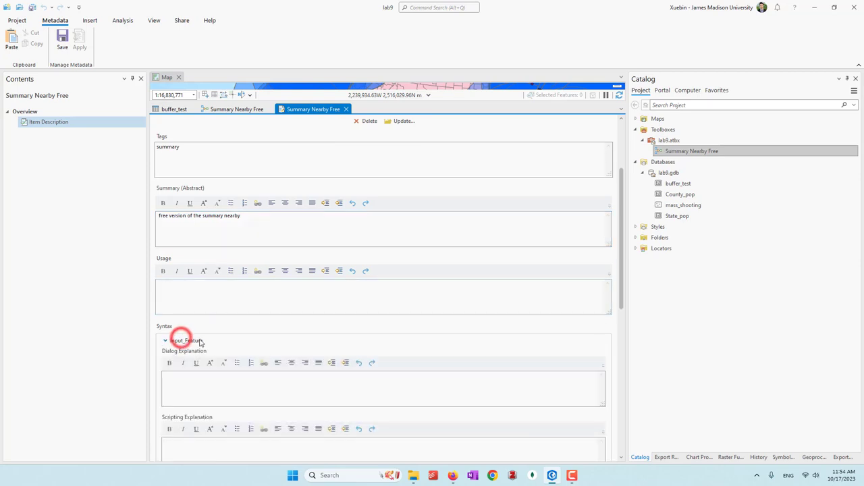
pyautogui.scroll(-2, 257, 337)
pyautogui.click(200, 345)
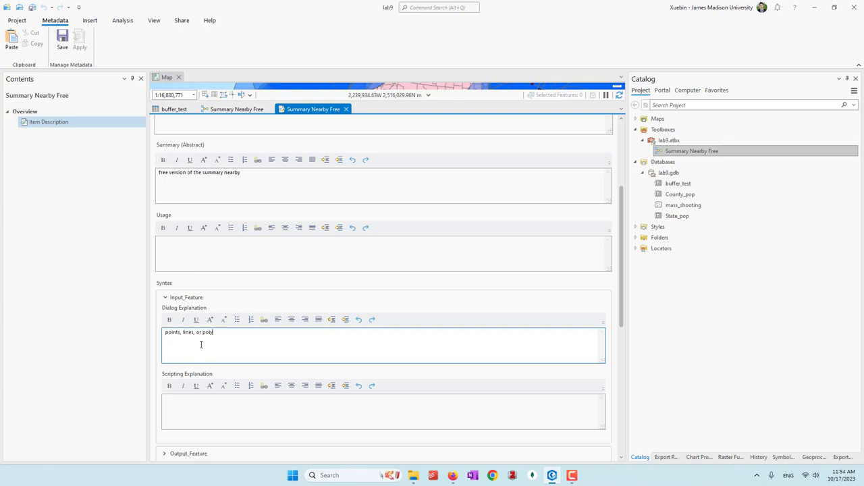
# Check the remaining item description fields and save the tool's metadata.
pyautogui.click(228, 258)
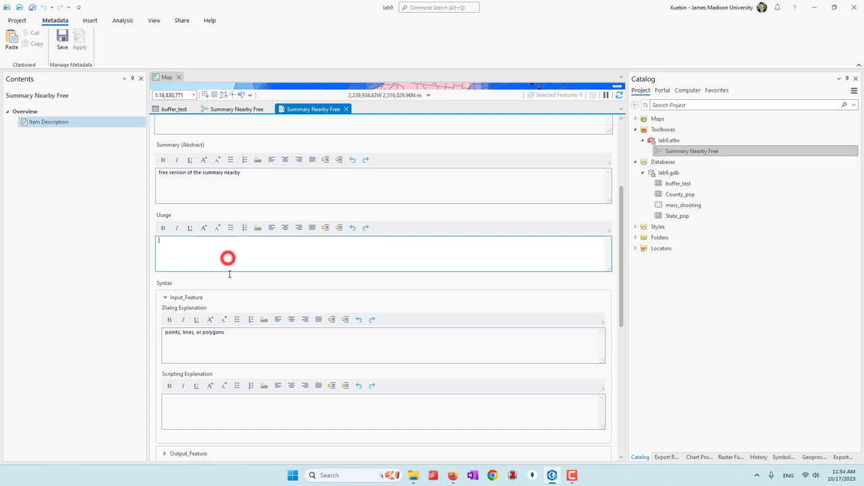
pyautogui.scroll(-4, 240, 307)
pyautogui.scroll(-3, 227, 368)
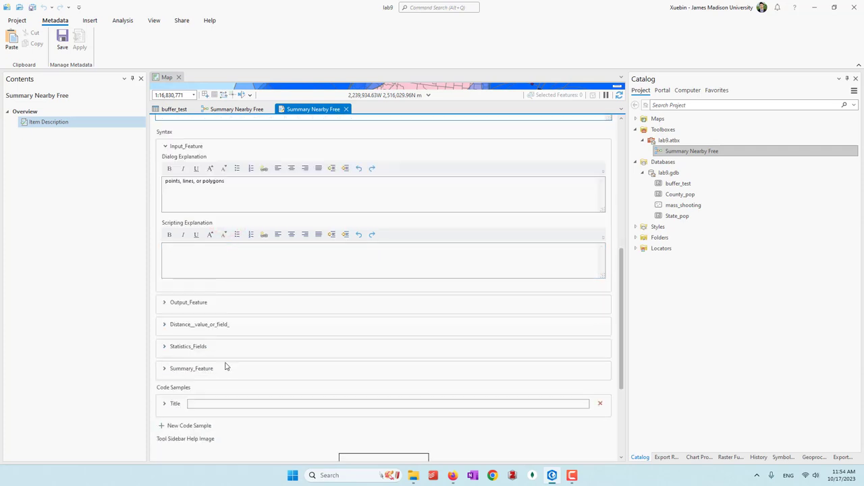
pyautogui.scroll(-7, 221, 327)
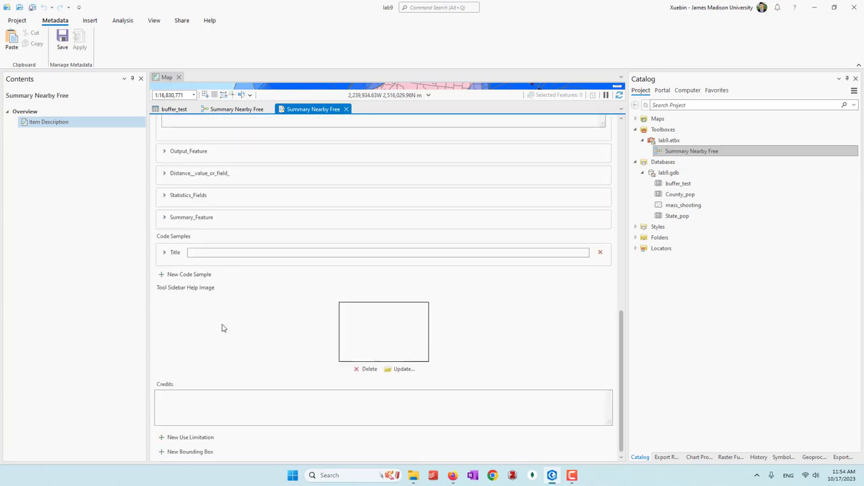
pyautogui.scroll(20, 222, 328)
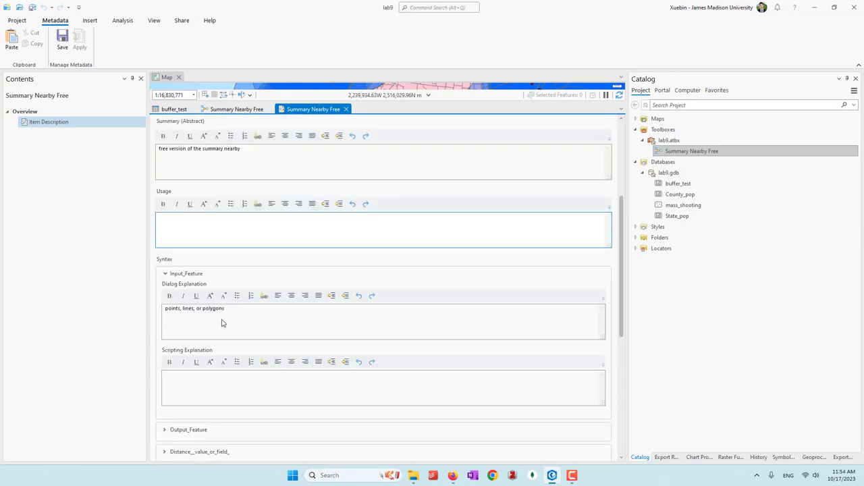
pyautogui.click(62, 39)
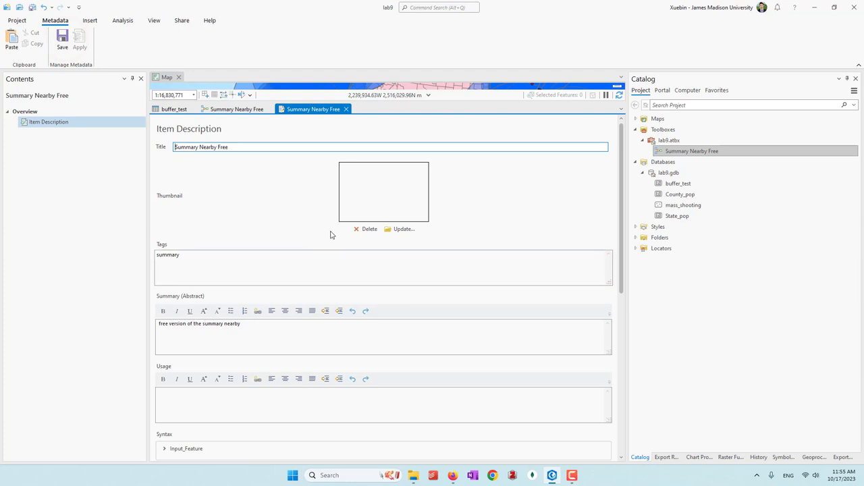
# Close the metadata, model and buffer_test table views, leaving only the map open.
pyautogui.click(345, 108)
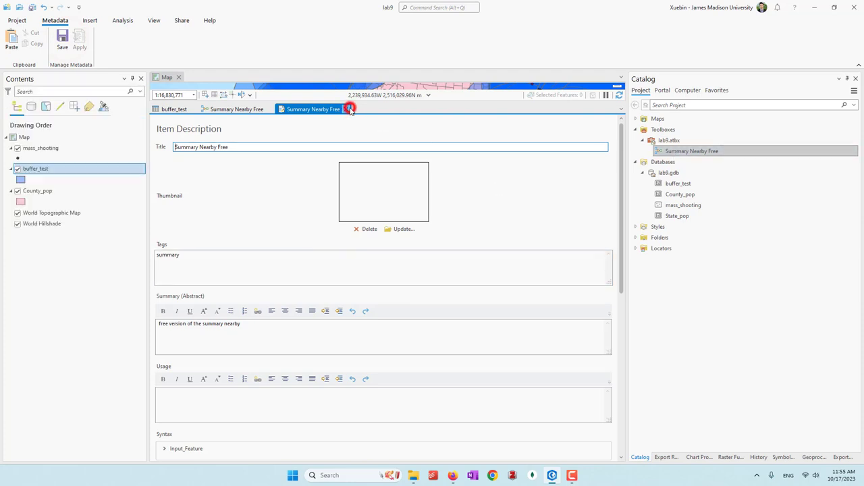
pyautogui.click(269, 109)
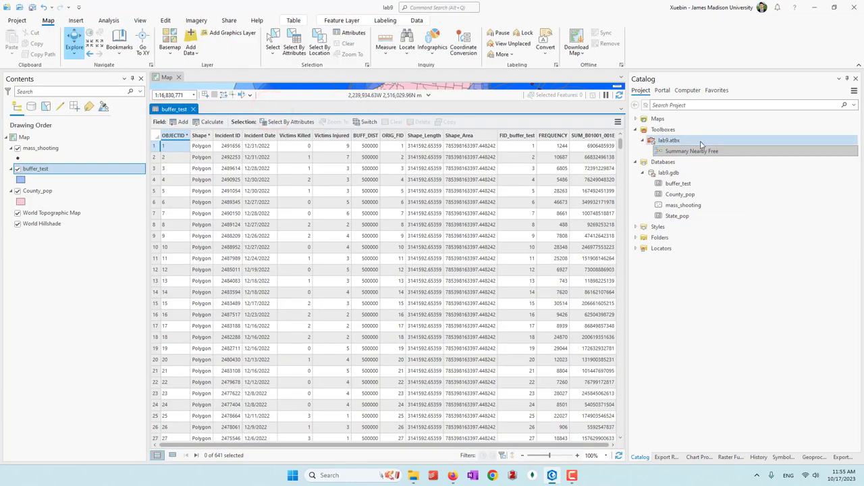
pyautogui.click(193, 109)
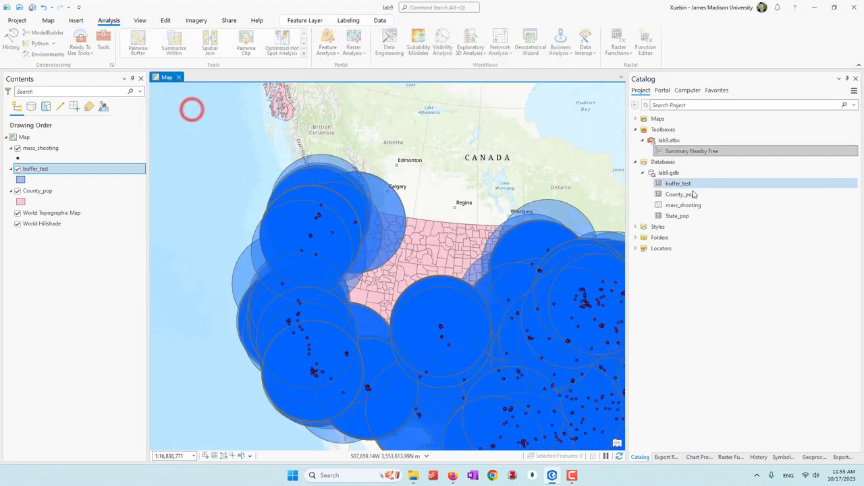
# Open the Summary Nearby Free tool to check its parameters for preset values, then return to the project's toolbox contents.
pyautogui.doubleClick(690, 150)
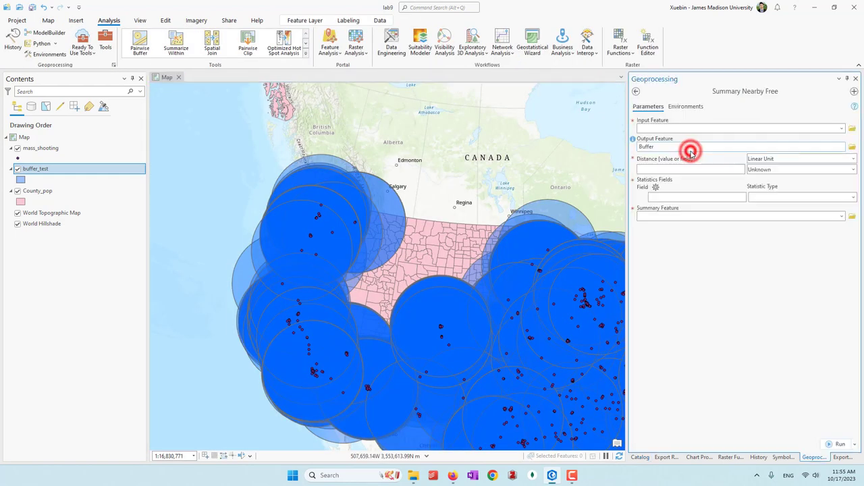
pyautogui.click(721, 279)
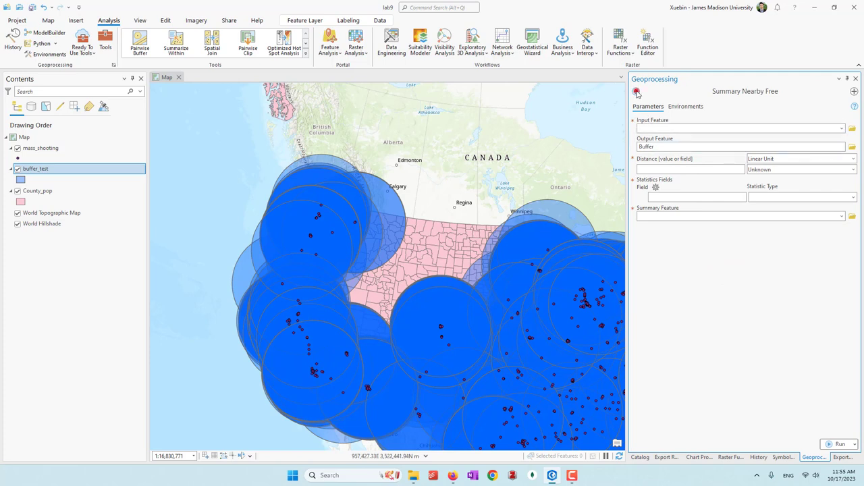
pyautogui.click(635, 91)
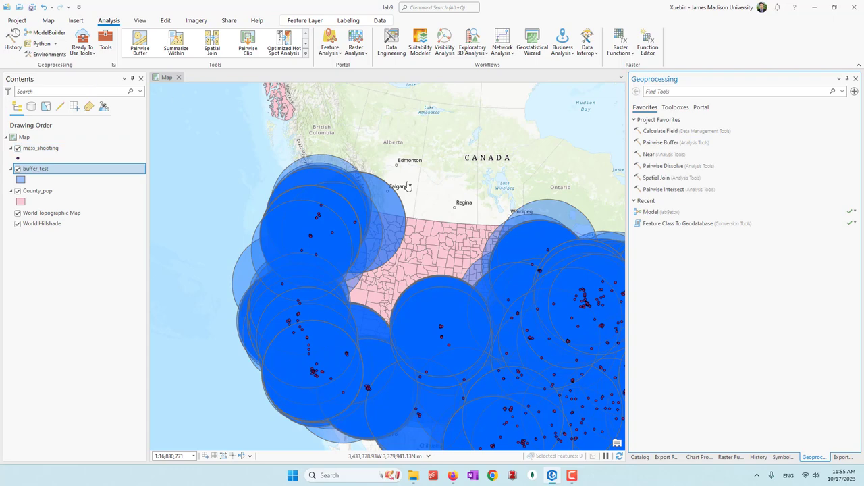
pyautogui.click(639, 457)
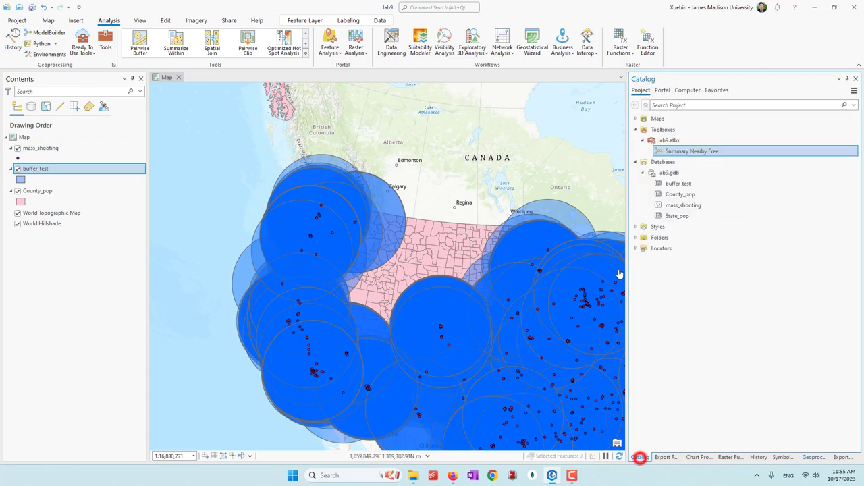
# Open the Summary Nearby Free model for editing, clear the Output Feature variable's preset value and save the model.
pyautogui.rightClick(671, 152)
pyautogui.click(690, 164)
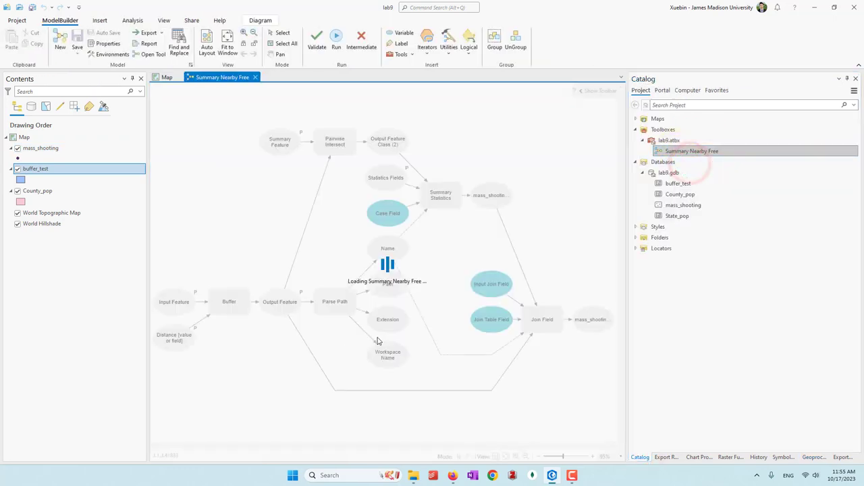
pyautogui.doubleClick(283, 302)
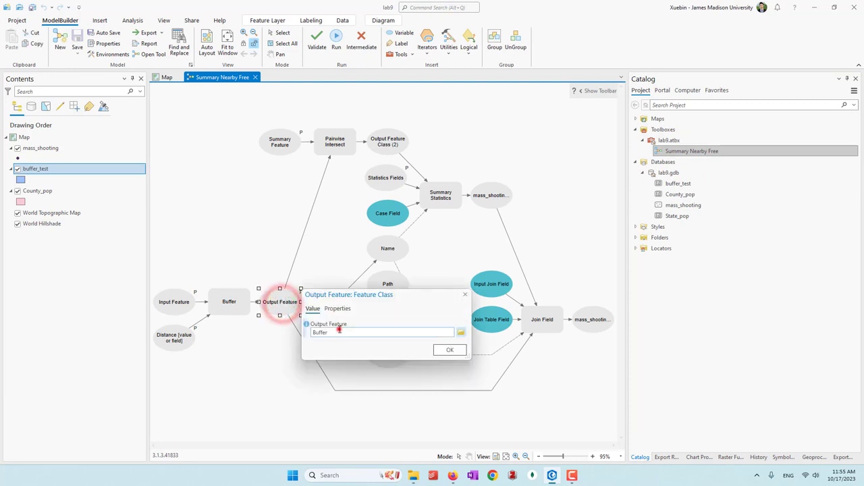
pyautogui.click(339, 329)
pyautogui.hotkey('ctrl', 'a')
pyautogui.press('BackSpace')
pyautogui.click(458, 352)
pyautogui.click(233, 200)
pyautogui.click(74, 38)
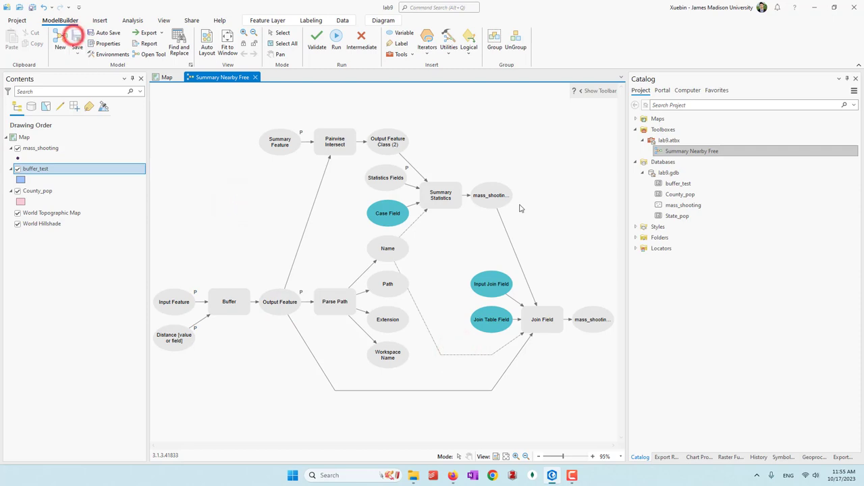
# Reopen the Summary Nearby Free tool and check its empty parameters, the Input Feature help text and the tool's summary.
pyautogui.doubleClick(702, 150)
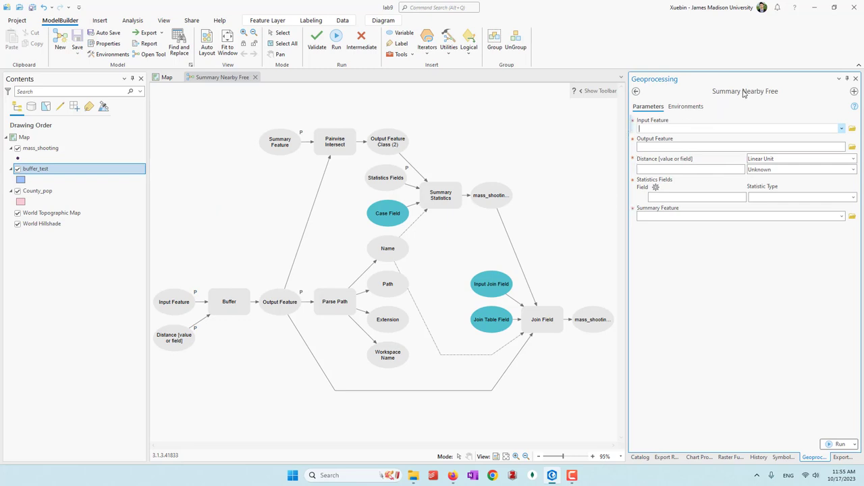
pyautogui.moveTo(633, 123)
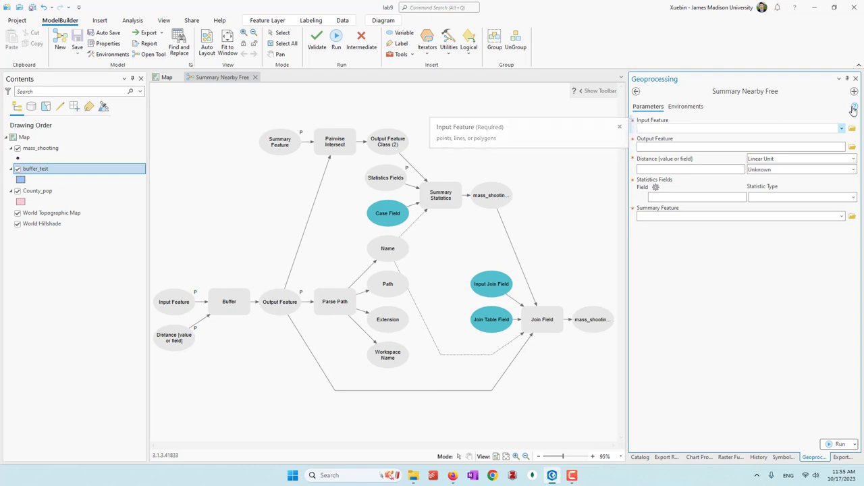
pyautogui.moveTo(854, 110)
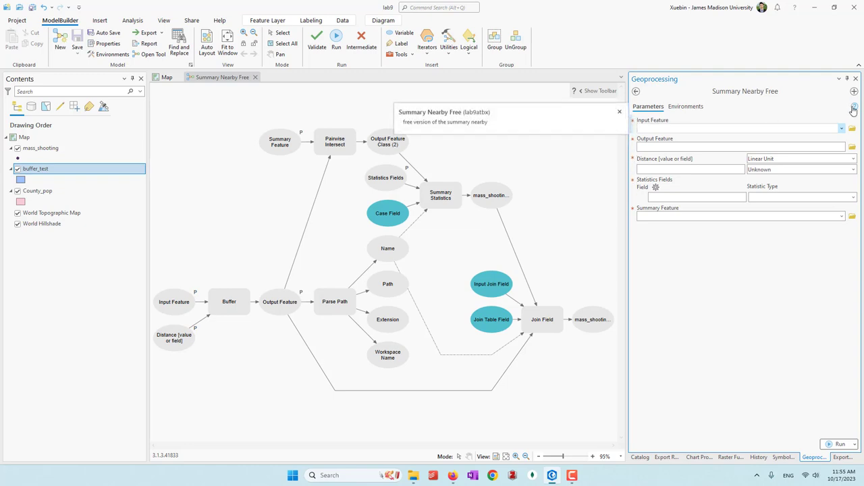